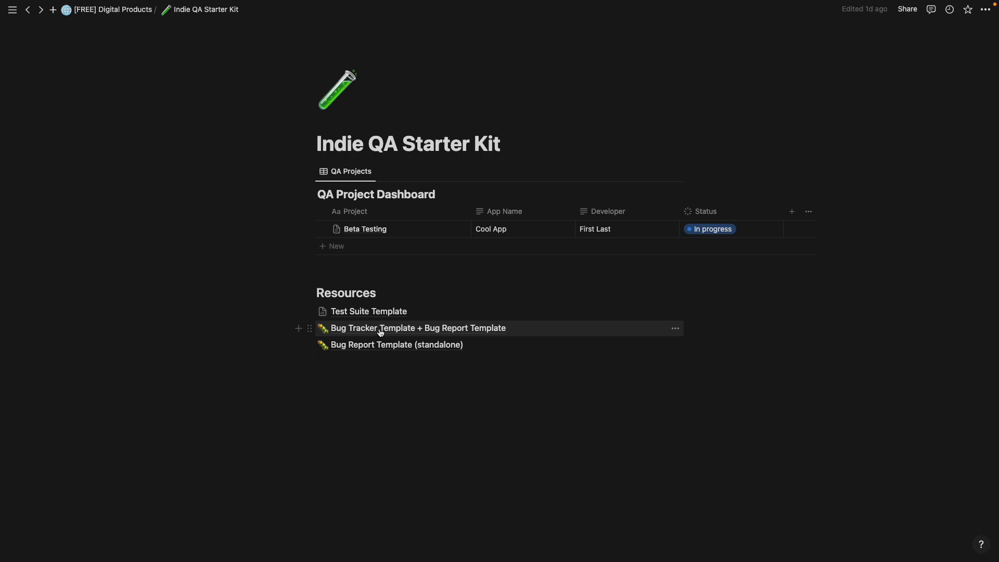
Open the Bug Tracker Template + Bug Report Template and review its sample Feature - Summary of Issue report.
click(415, 328)
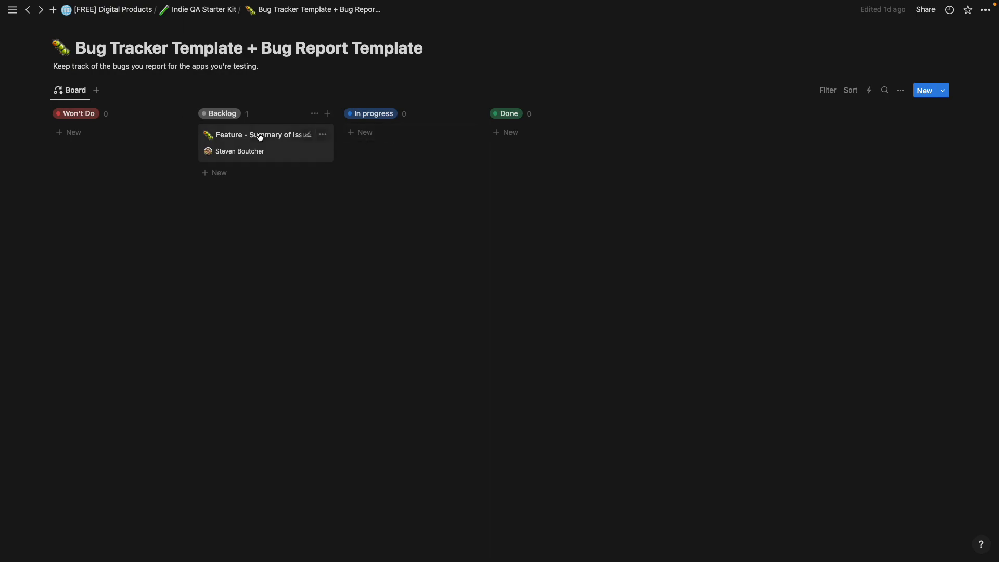
click(278, 138)
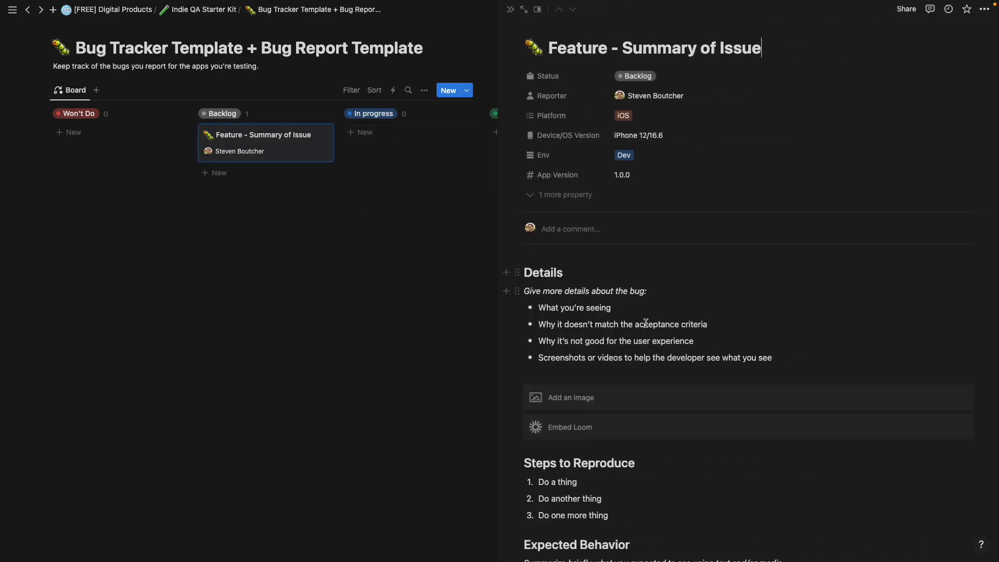
scroll(669, 326, down, 5)
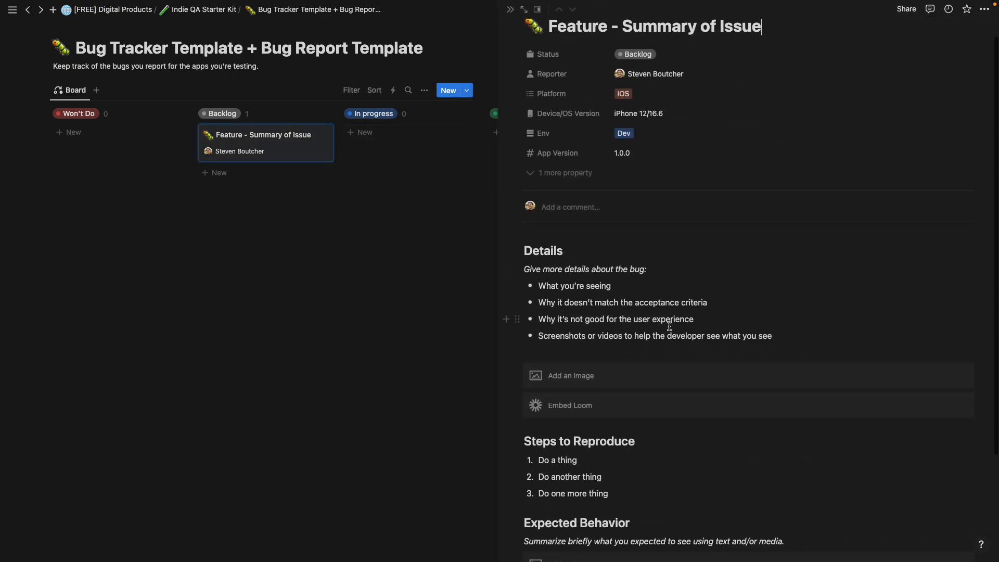
scroll(669, 326, up, 5)
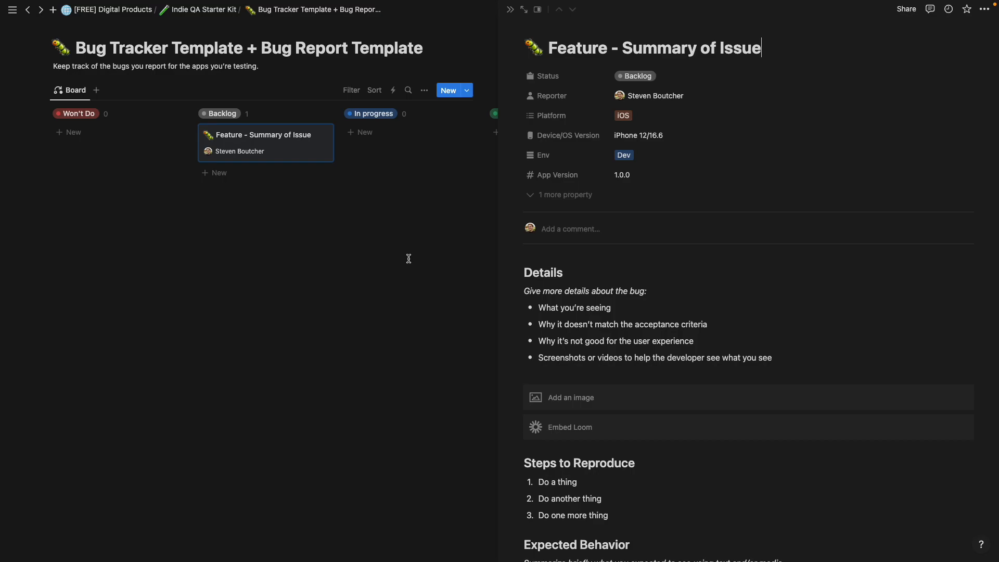
scroll(467, 312, down, 3)
scroll(466, 323, up, 3)
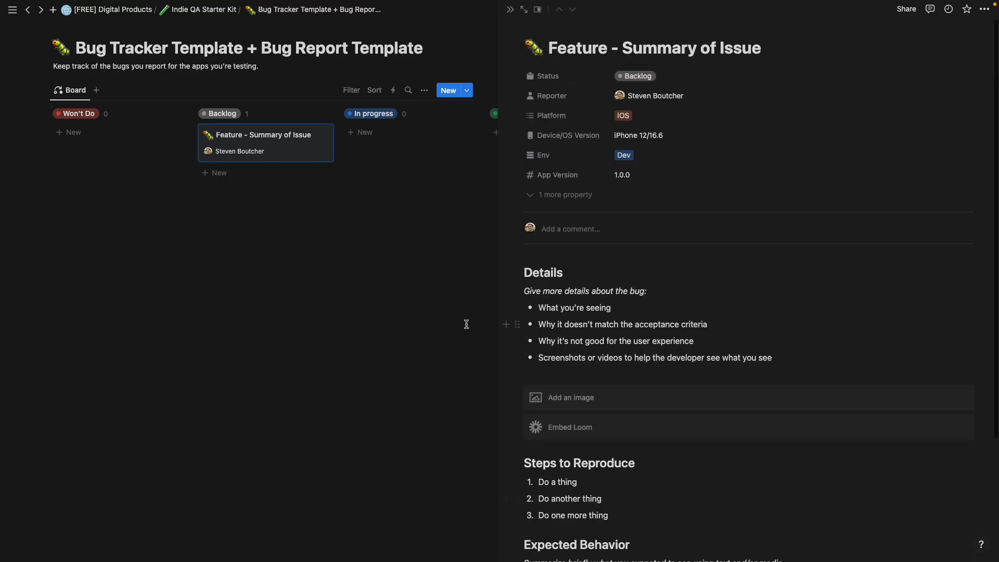
click(401, 303)
Return to the Indie QA Starter Kit page and review the Bug Report Template (standalone) from start to end.
click(206, 10)
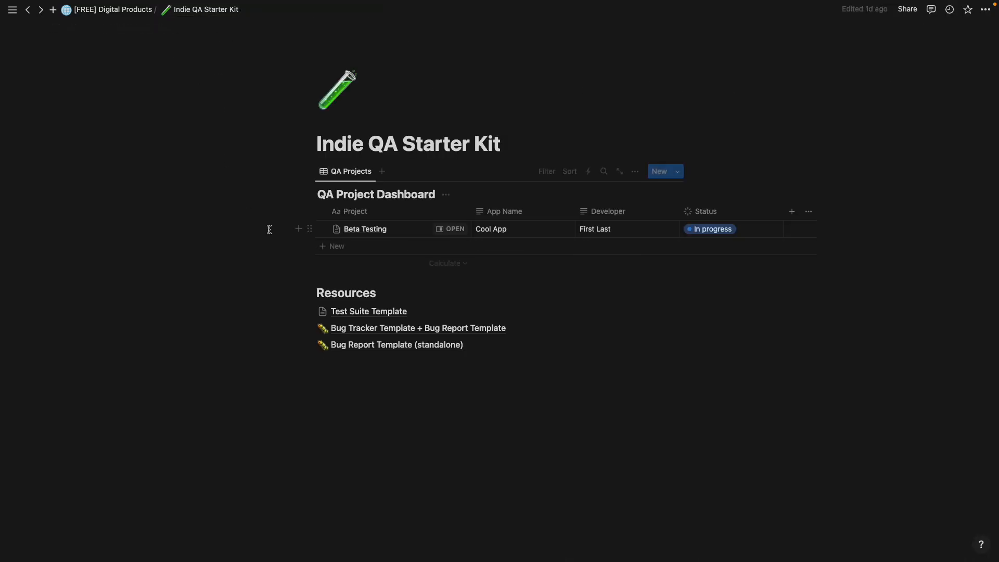
click(395, 345)
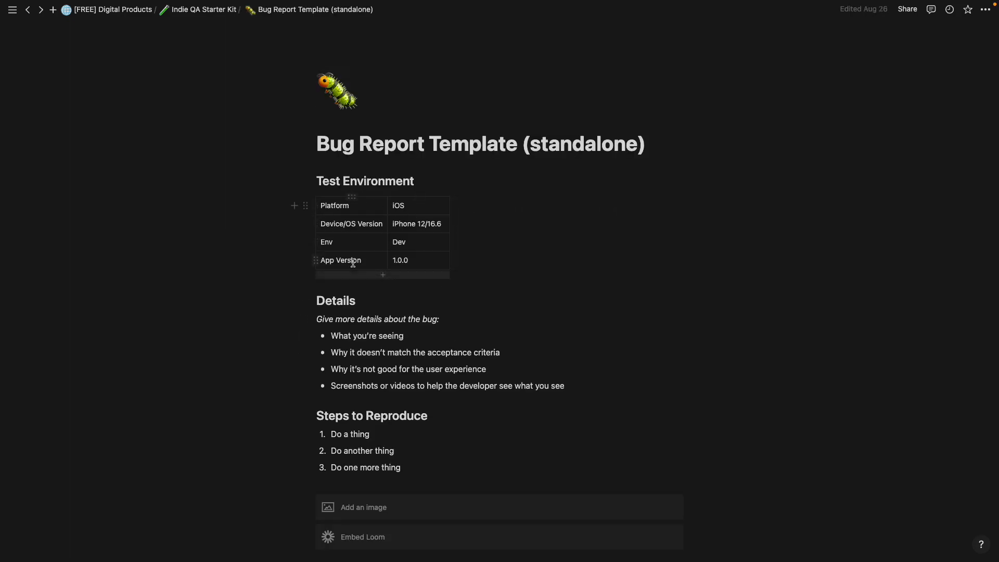
scroll(333, 338, down, 6)
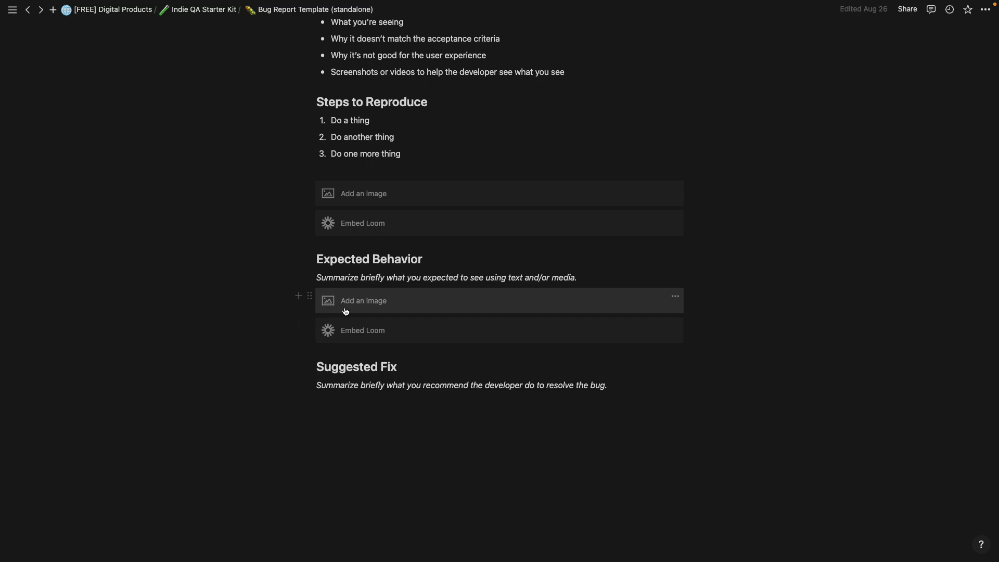
scroll(333, 234, up, 6)
View the Test Suite Template from the starter kit's resources and return to the kit page.
click(203, 10)
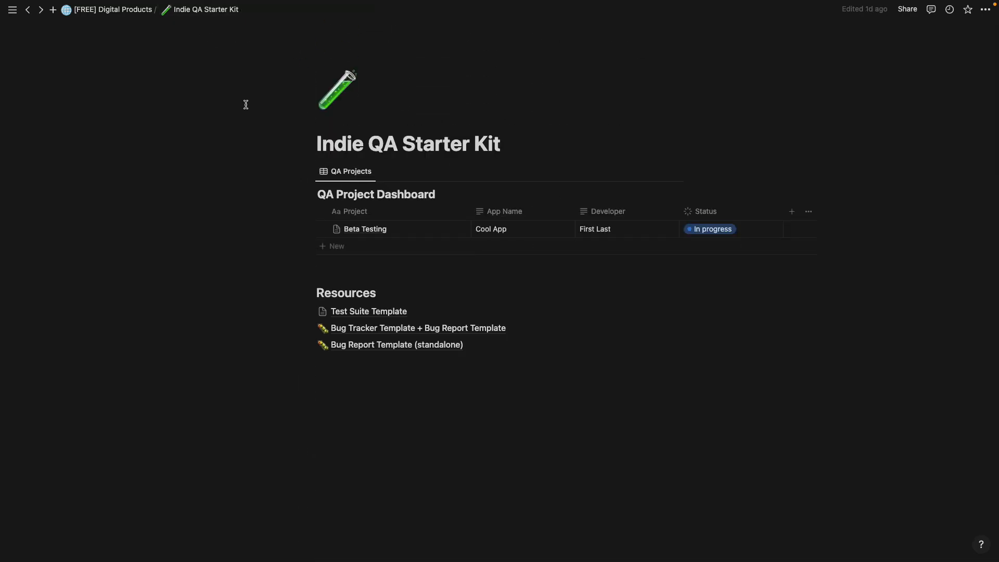
click(353, 318)
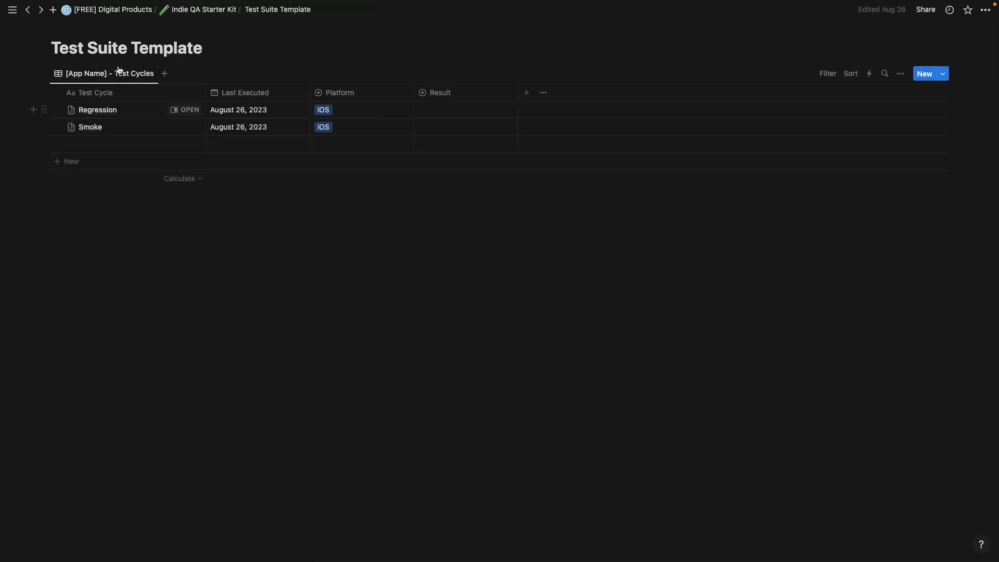
click(213, 12)
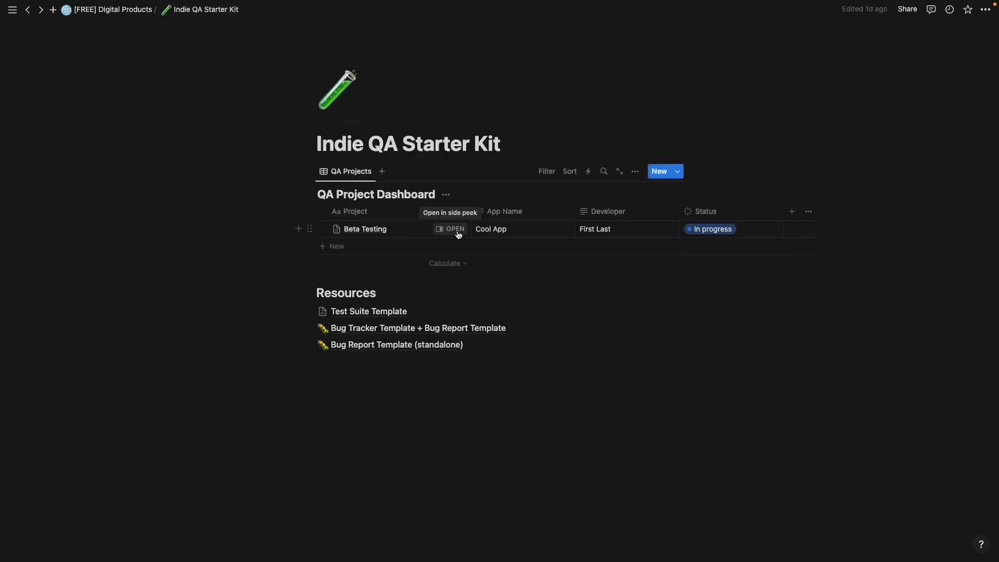
Open the Beta Testing project in a widened side peek and view its Status options without changing the status.
click(457, 232)
drag(500, 196, 340, 192)
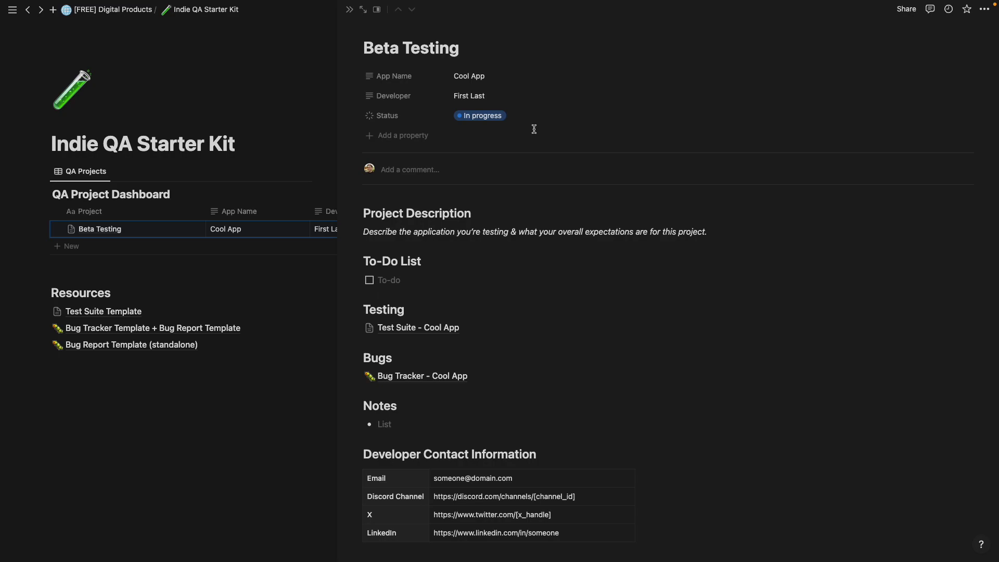
click(484, 119)
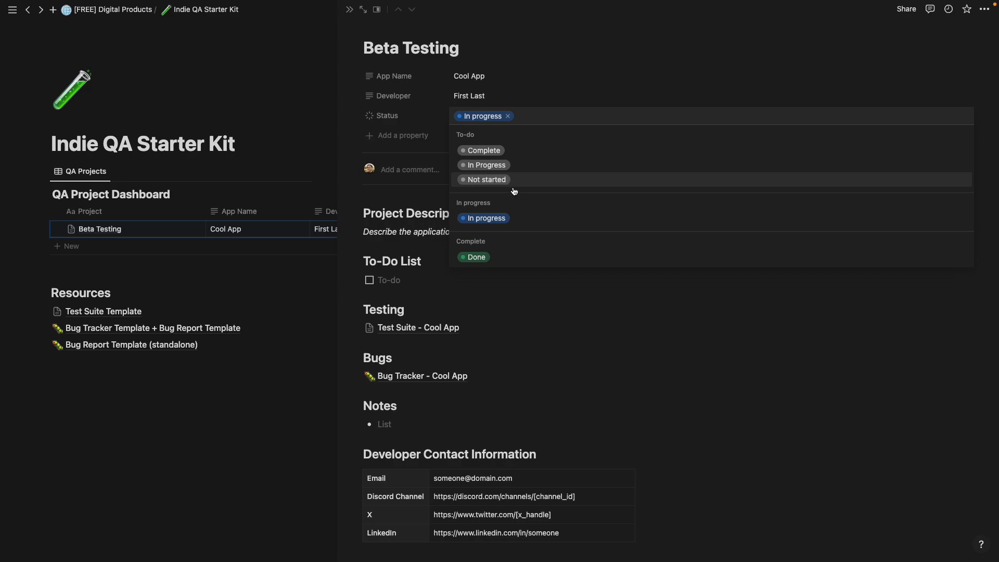
click(409, 290)
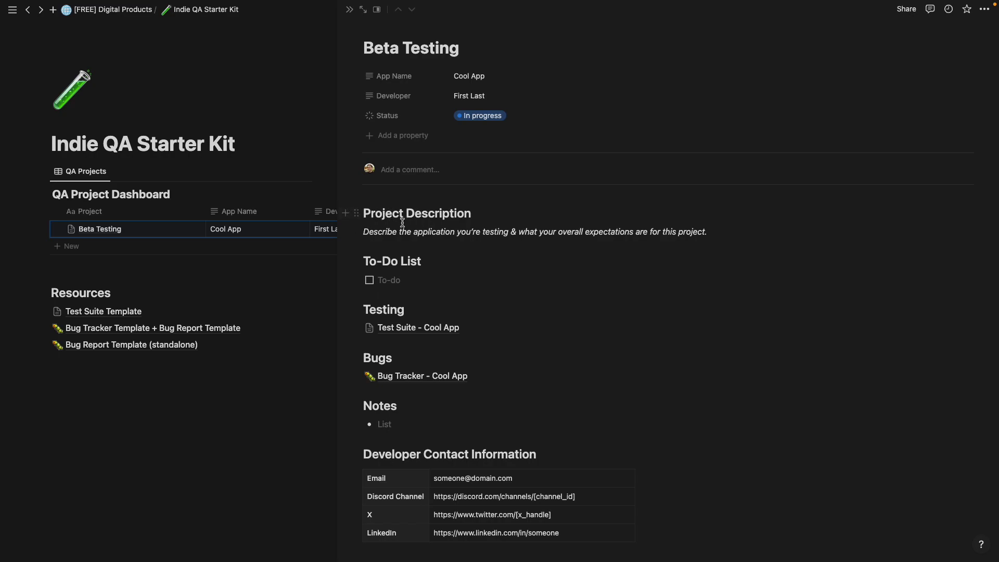
Review the Beta Testing page's sections, highlighting the project description text, the empty to-do and the empty Notes item.
drag(390, 232, 546, 228)
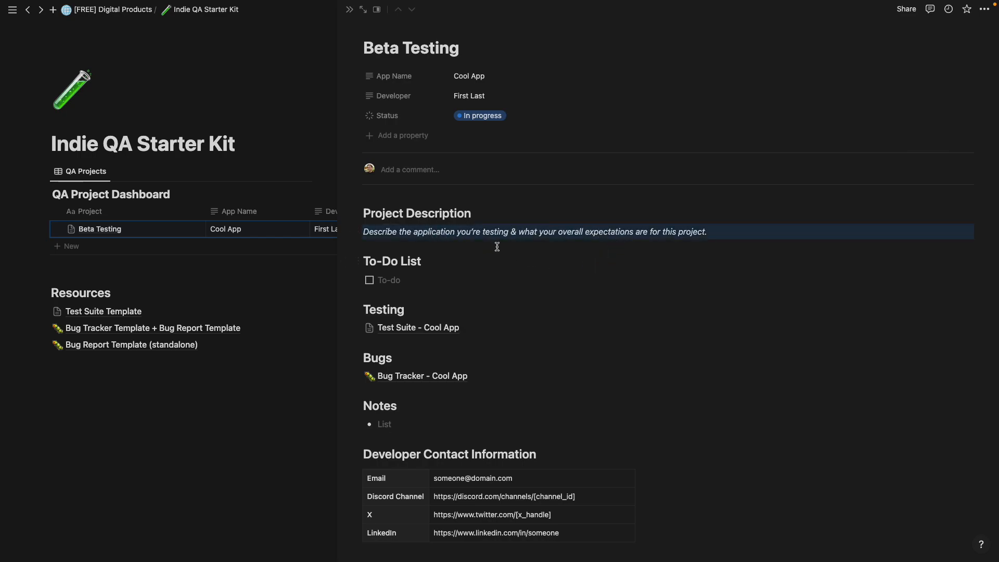
scroll(488, 265, down, 2)
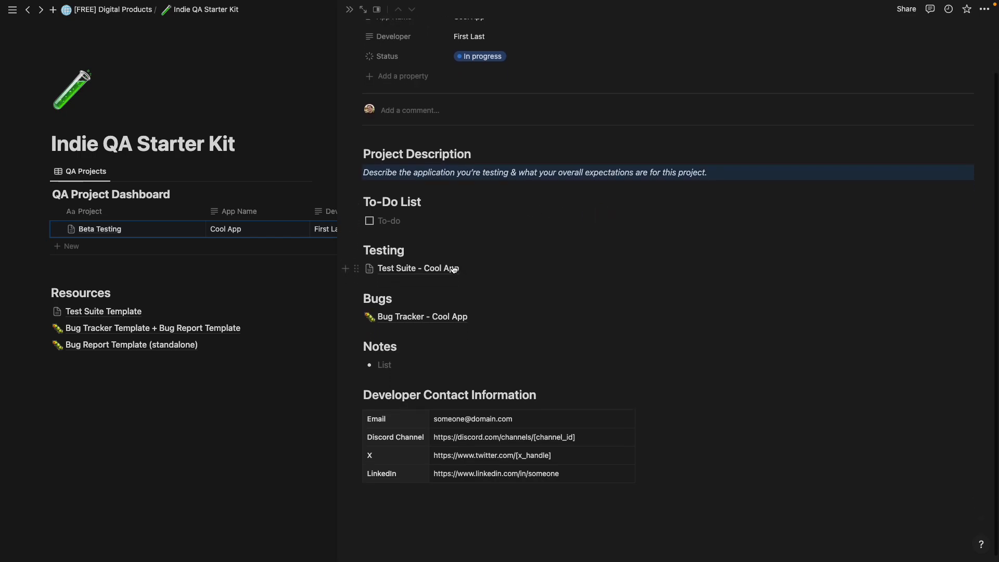
shift+super+click(398, 222)
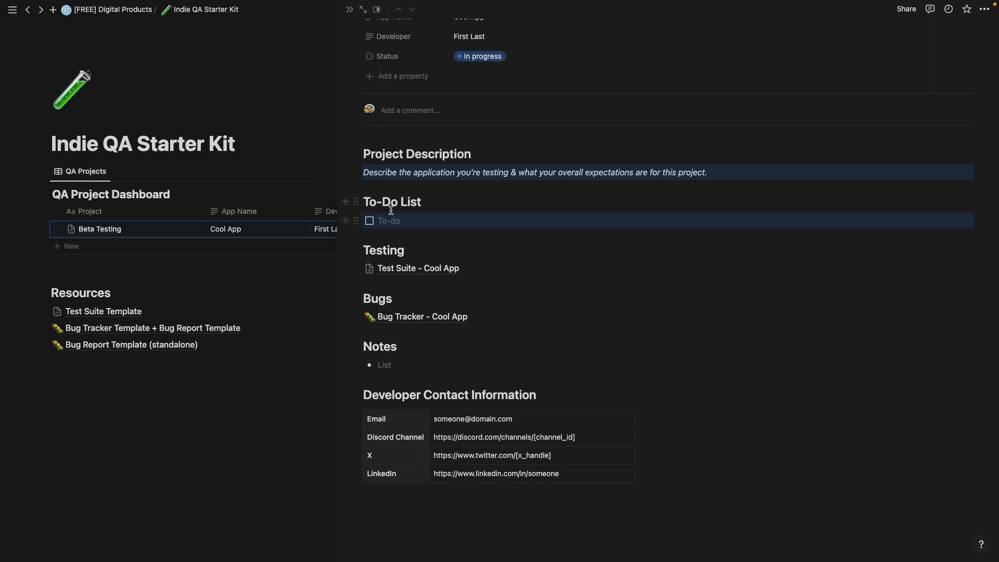
scroll(411, 239, down, 1)
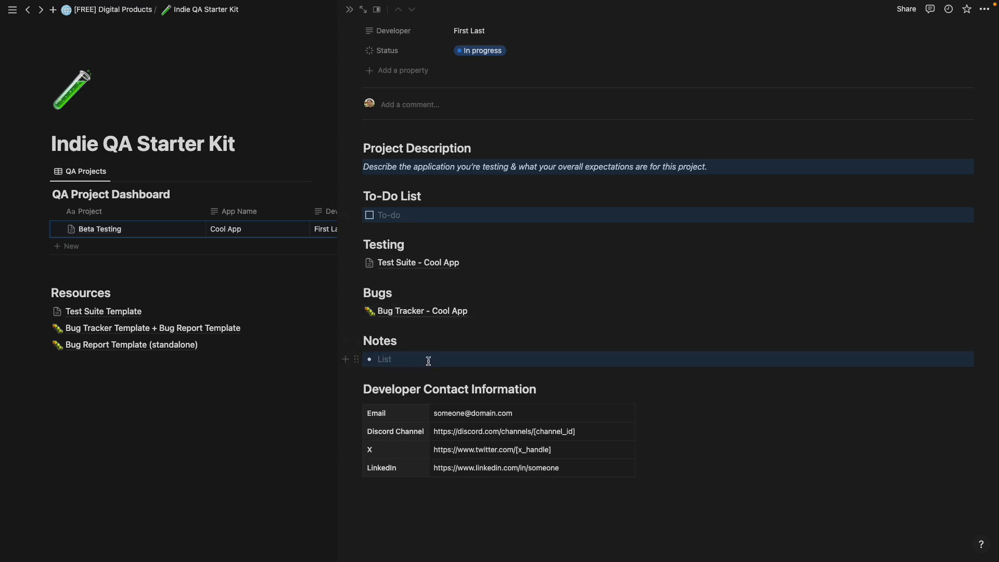
scroll(406, 326, up, 2)
scroll(409, 323, down, 1)
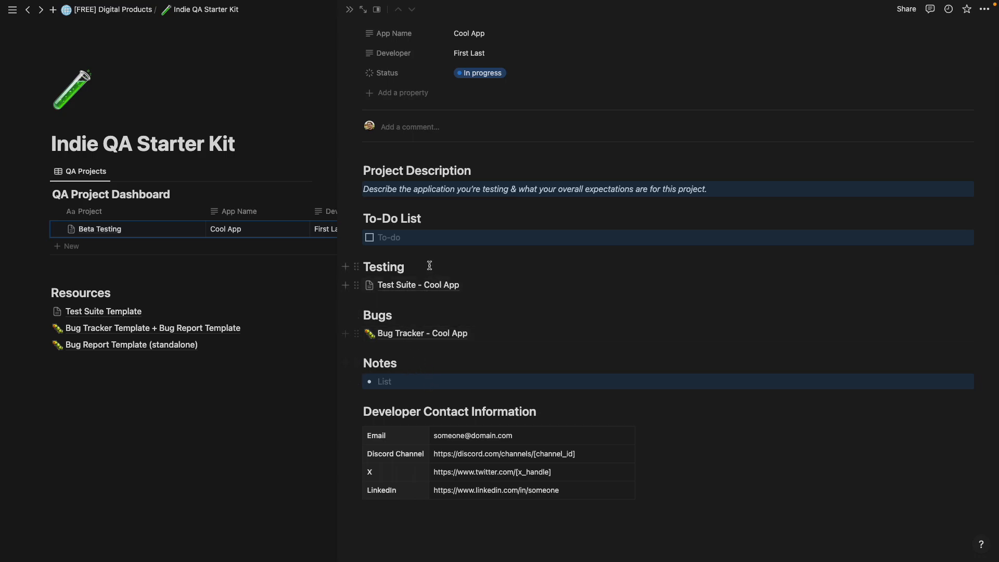
scroll(458, 322, down, 1)
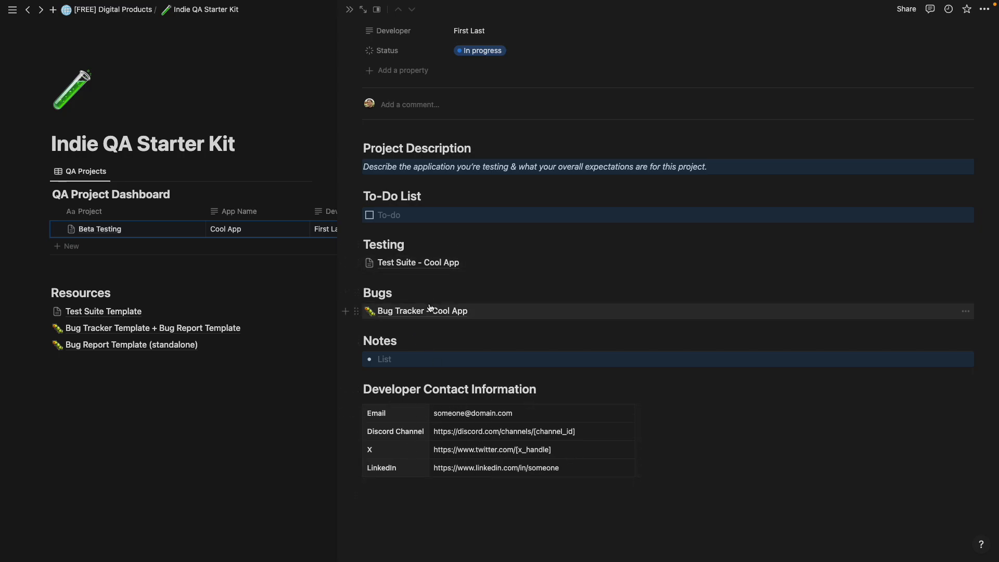
scroll(428, 315, up, 2)
scroll(429, 315, down, 2)
Open the Feature - Summary of Issue report in the Bug Tracker - Cool App board and examine its Status options.
click(424, 312)
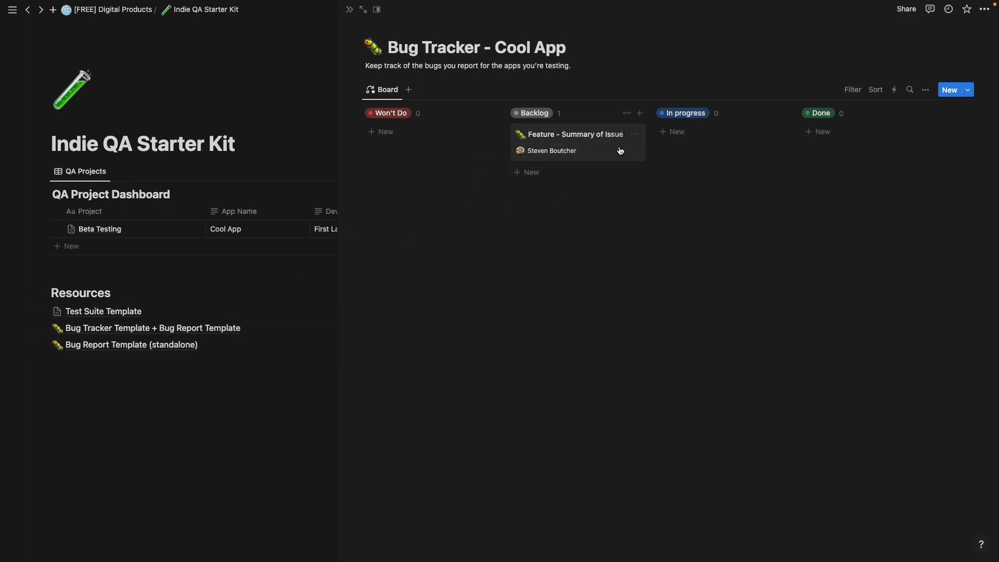
click(594, 137)
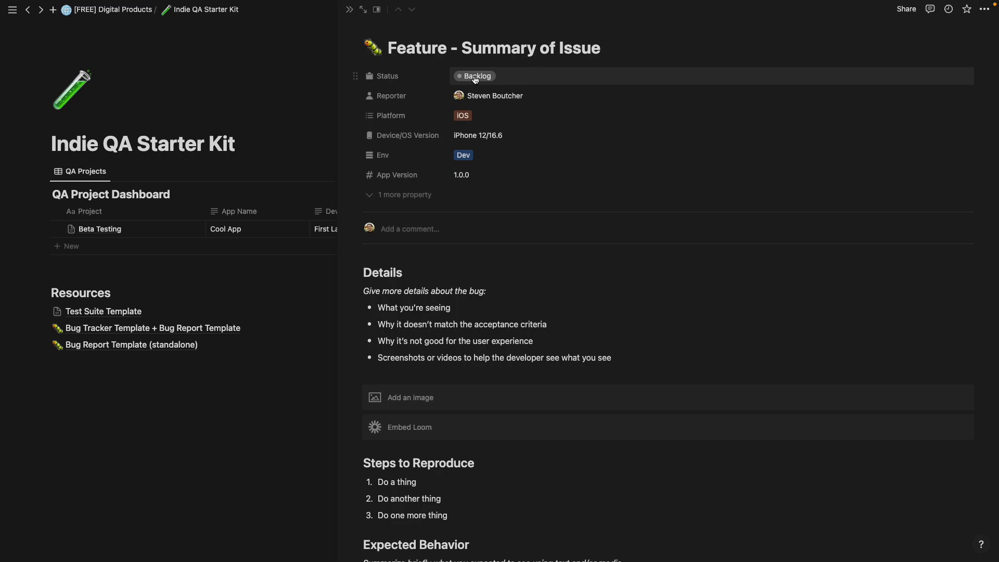
click(512, 78)
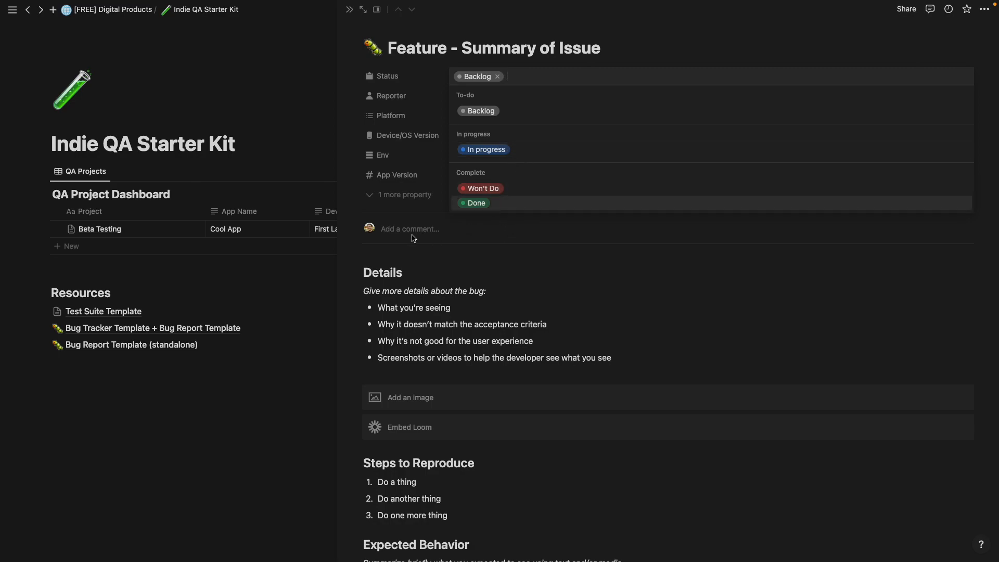
click(455, 278)
scroll(455, 277, down, 2)
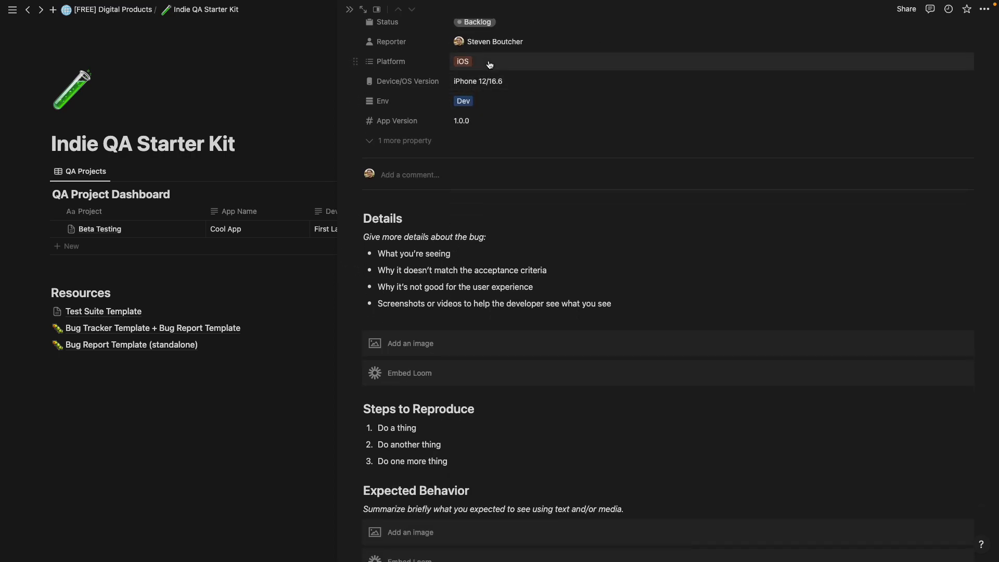
scroll(520, 78, up, 2)
click(559, 74)
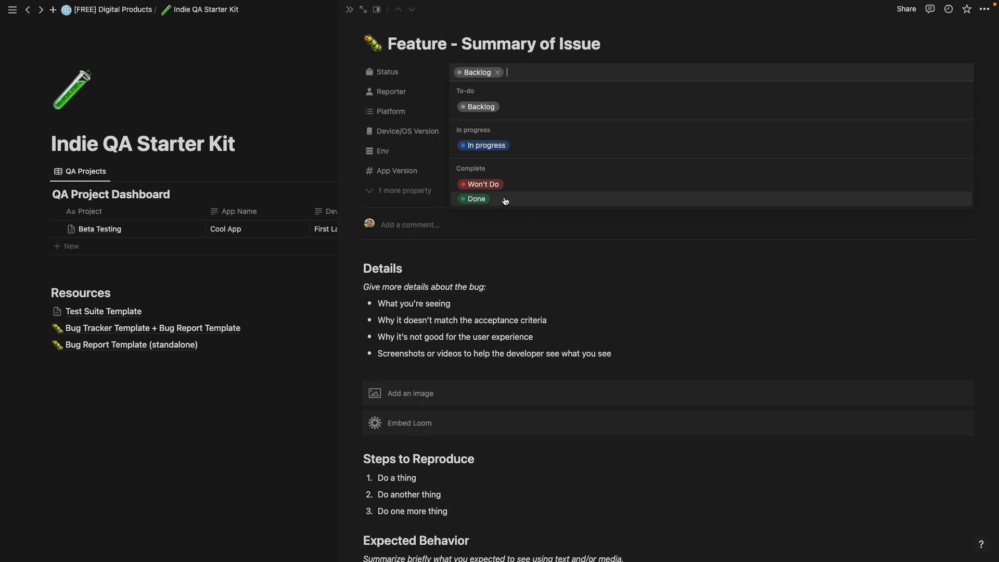
click(437, 270)
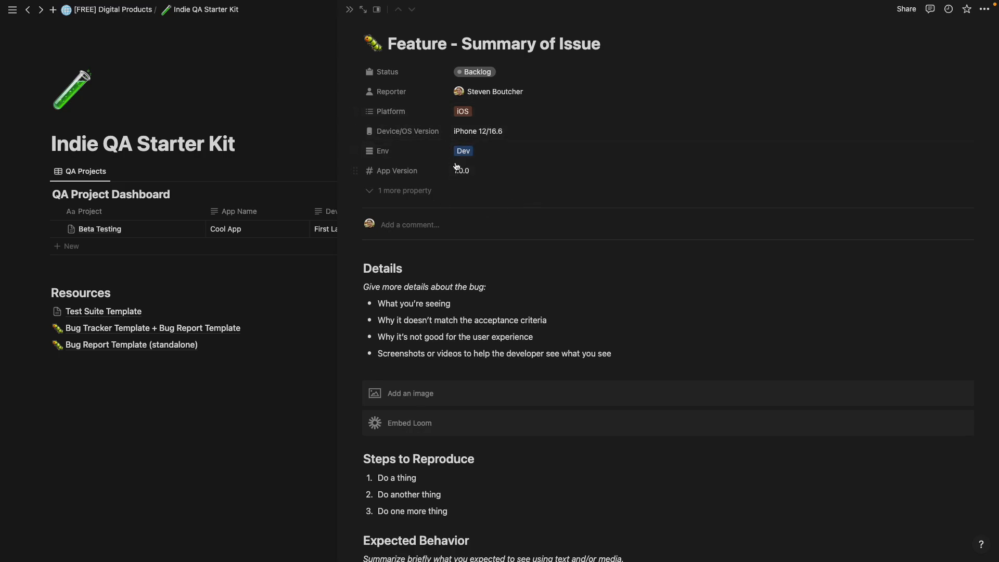
View the available Env options of the bug report and close the list without changing the selection.
click(482, 157)
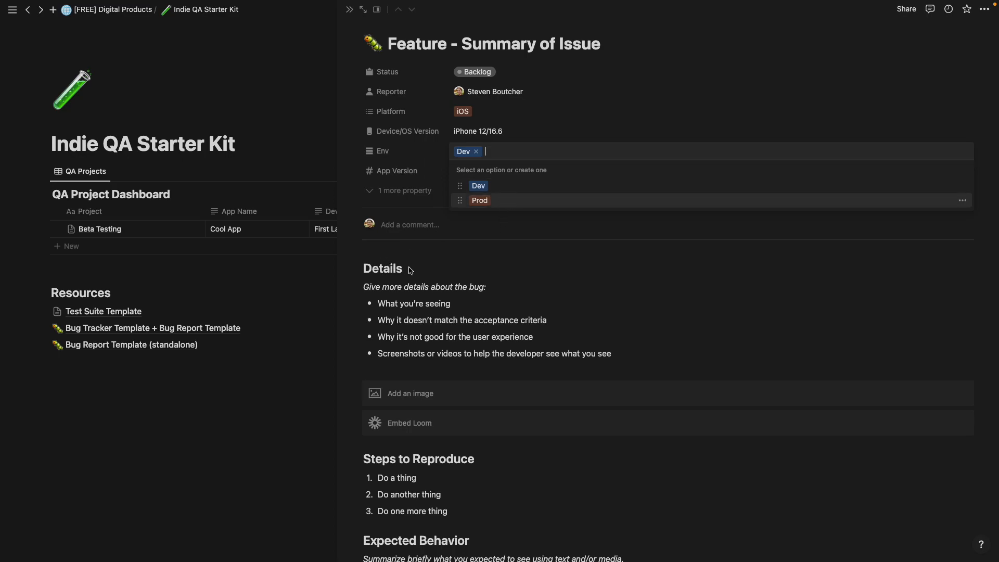
key(Up)
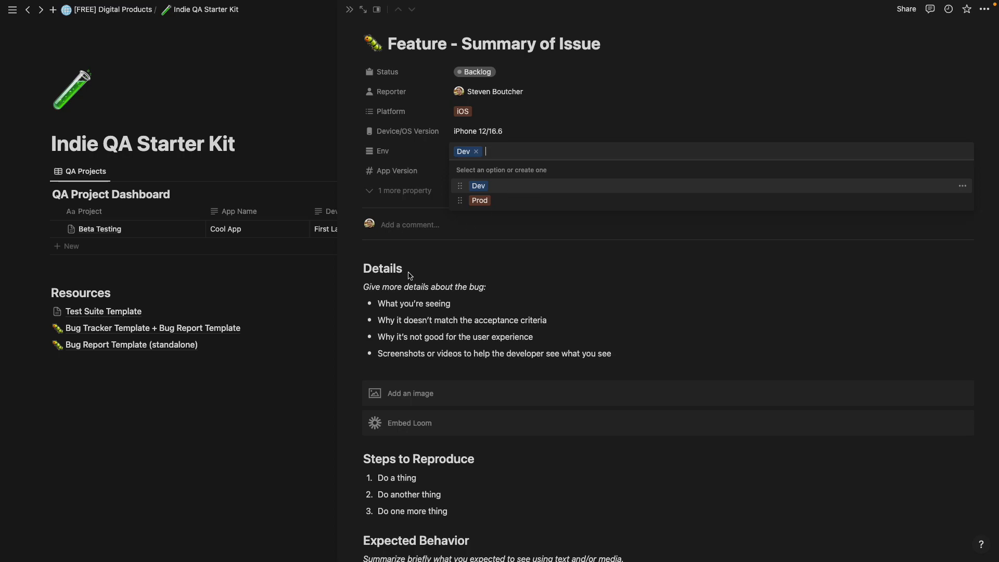
key(Escape)
Examine the bug report's App Version, Details, Steps to Reproduce, Expected Behavior and Suggested Fix sections.
scroll(417, 234, down, 1)
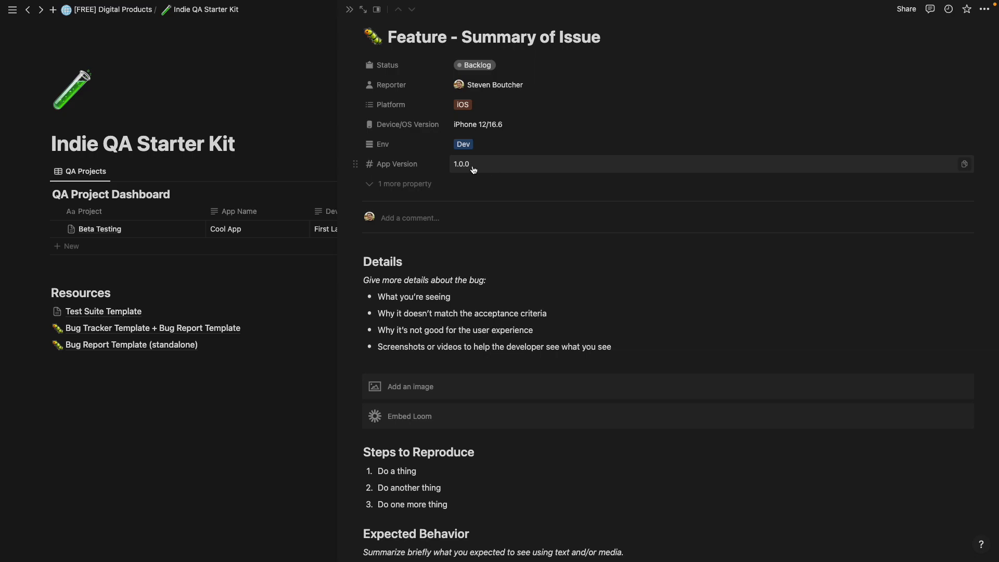
scroll(436, 257, down, 1)
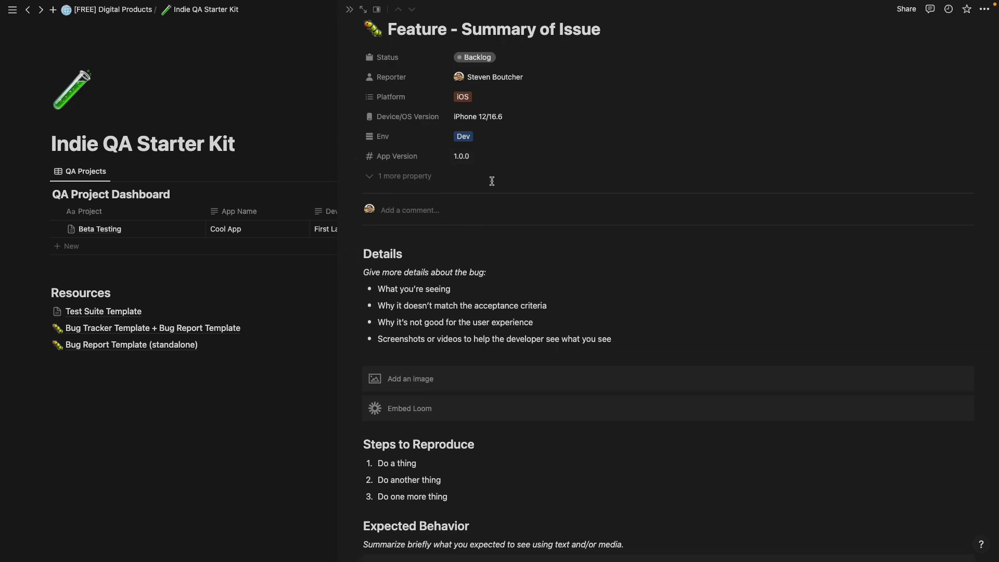
scroll(492, 179, down, 5)
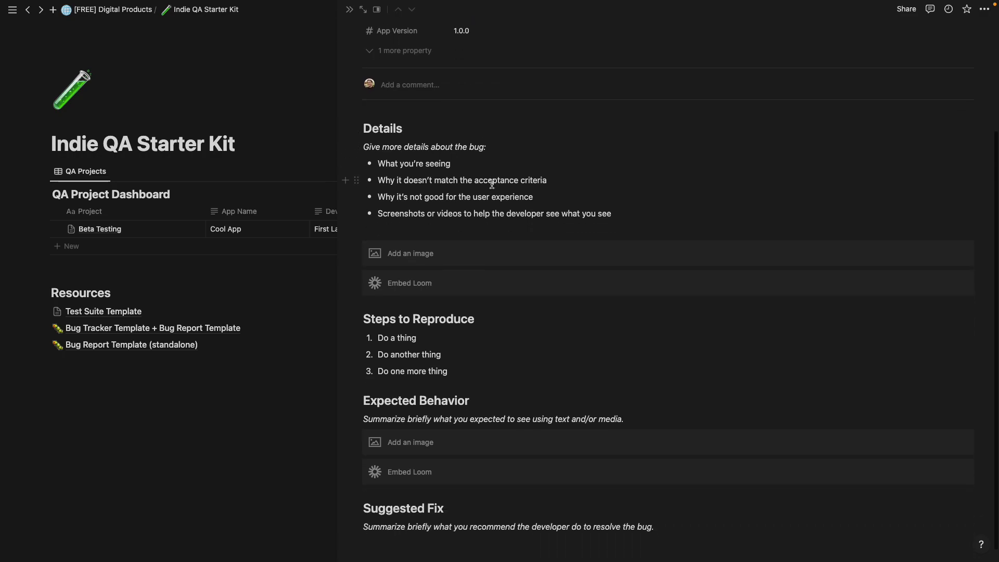
scroll(437, 109, up, 3)
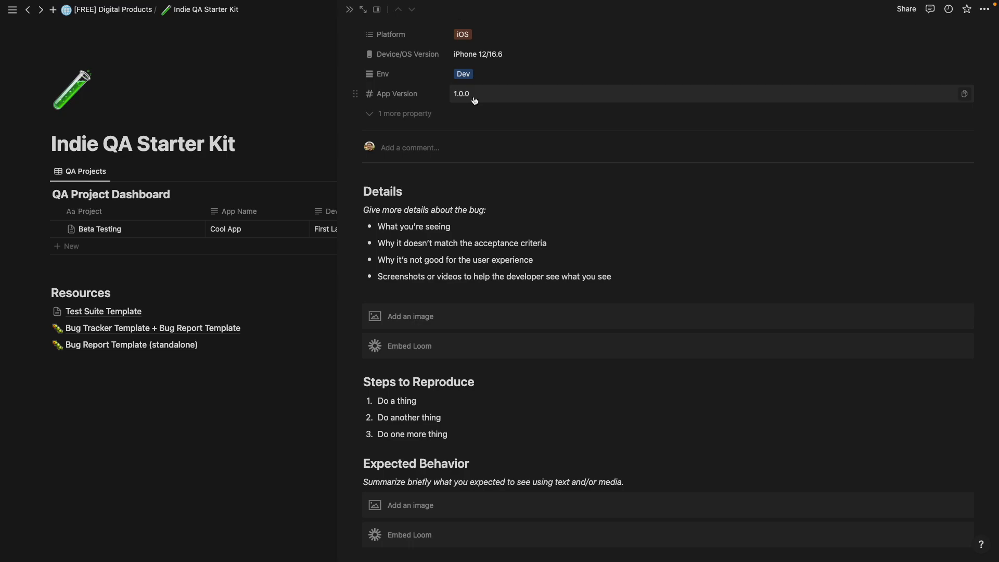
scroll(448, 185, down, 2)
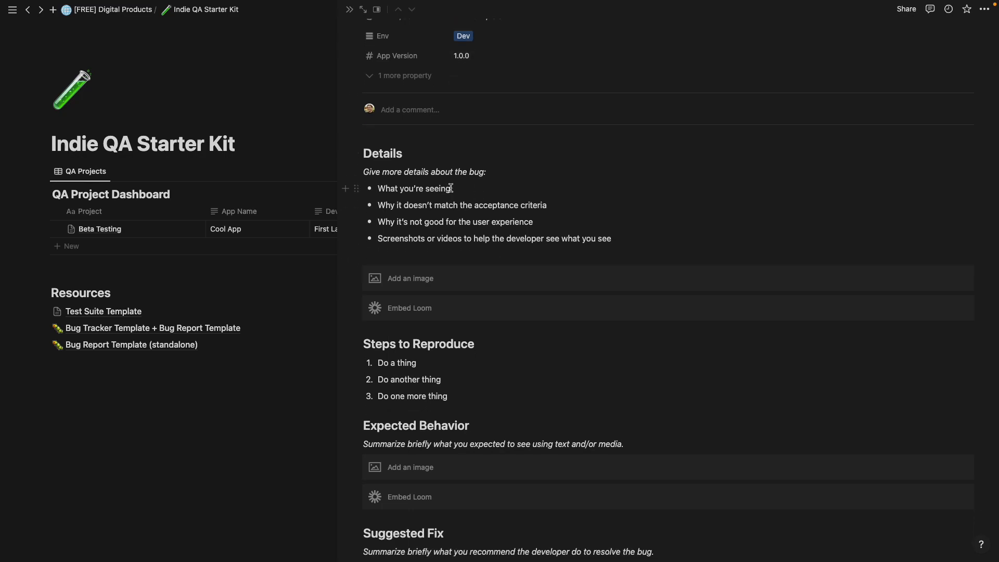
scroll(448, 185, down, 2)
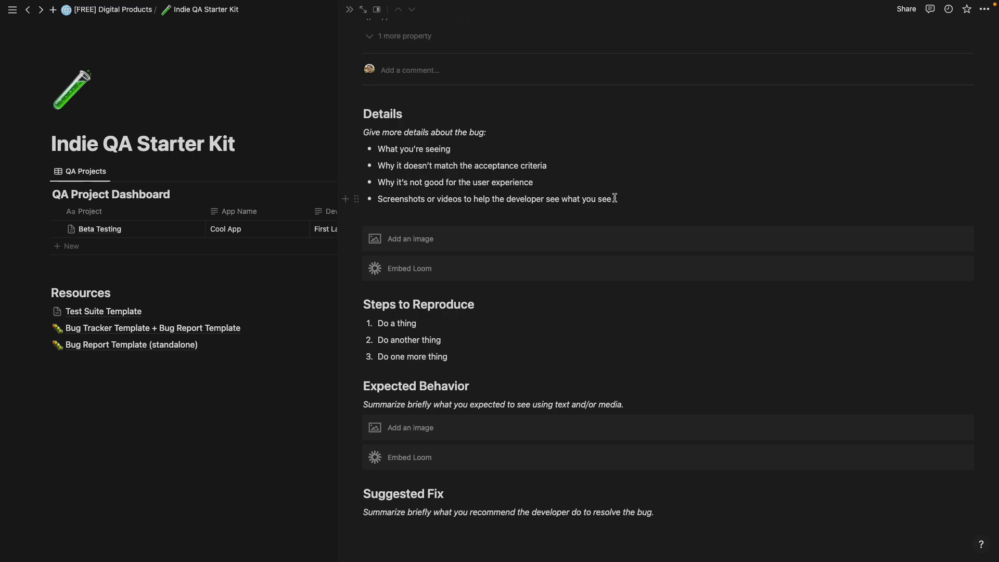
Nest the "Screenshots or videos" bullet in Details under the "Why it's not good for the user experience" bullet.
drag(614, 199, 536, 190)
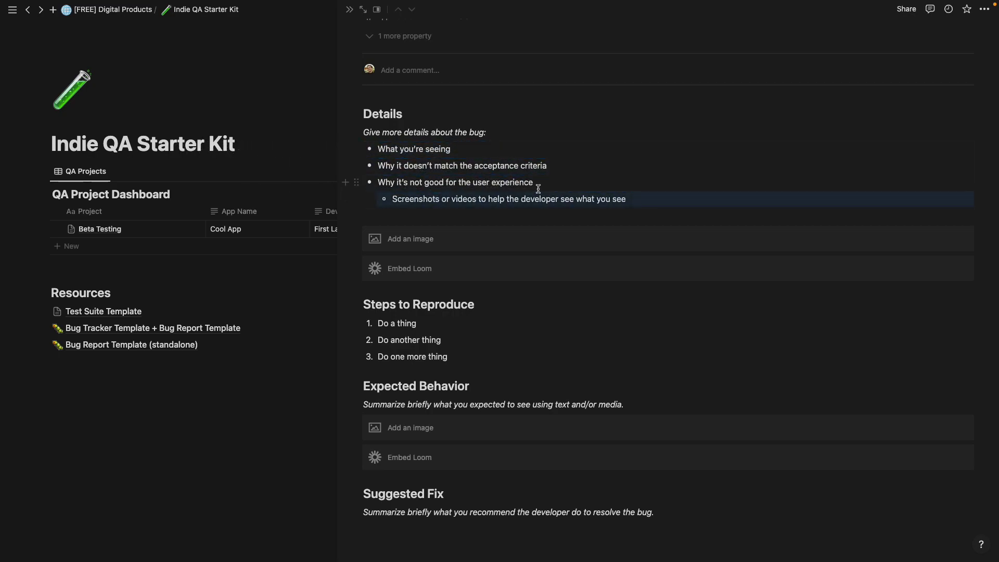
Return the "Screenshots or videos" bullet in Details to the top list level.
key(shift+Tab)
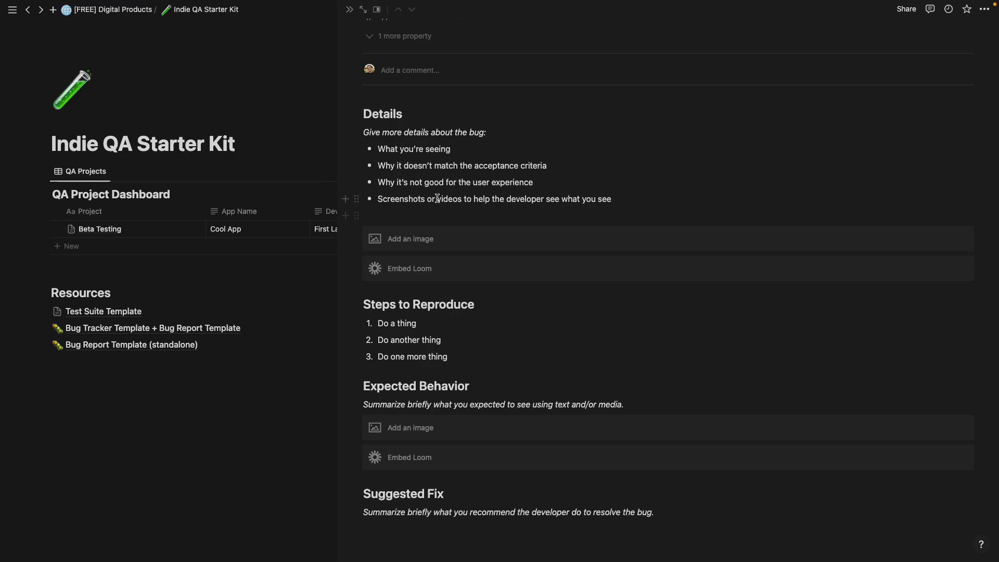
View the image upload and Loom embed options under Details, closing them without adding any media.
click(474, 246)
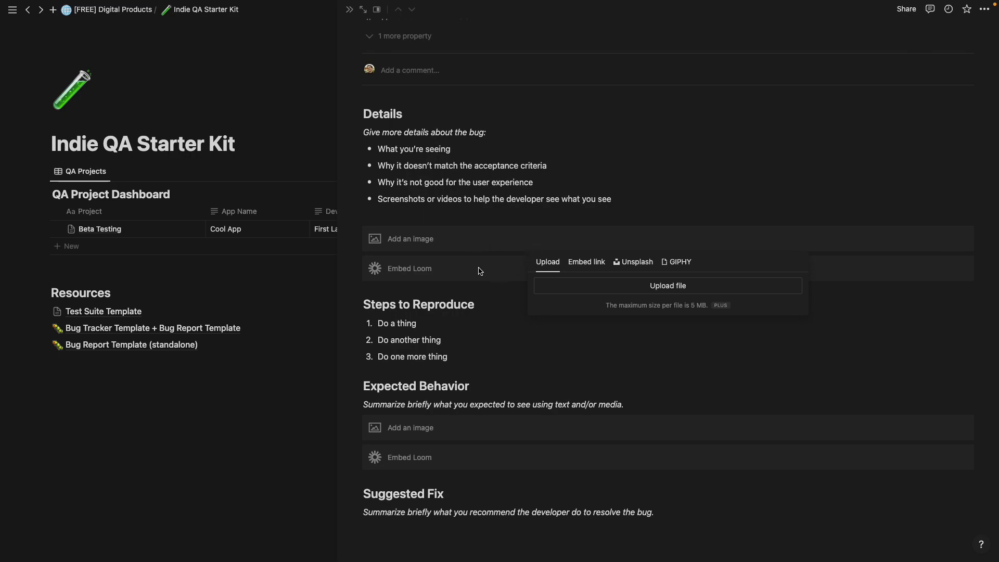
click(467, 271)
click(467, 271)
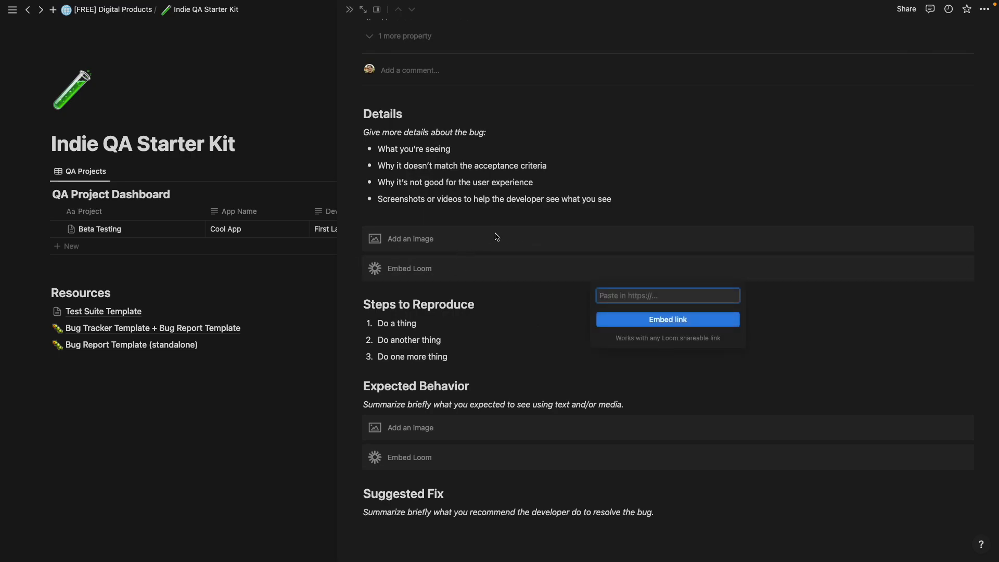
click(447, 246)
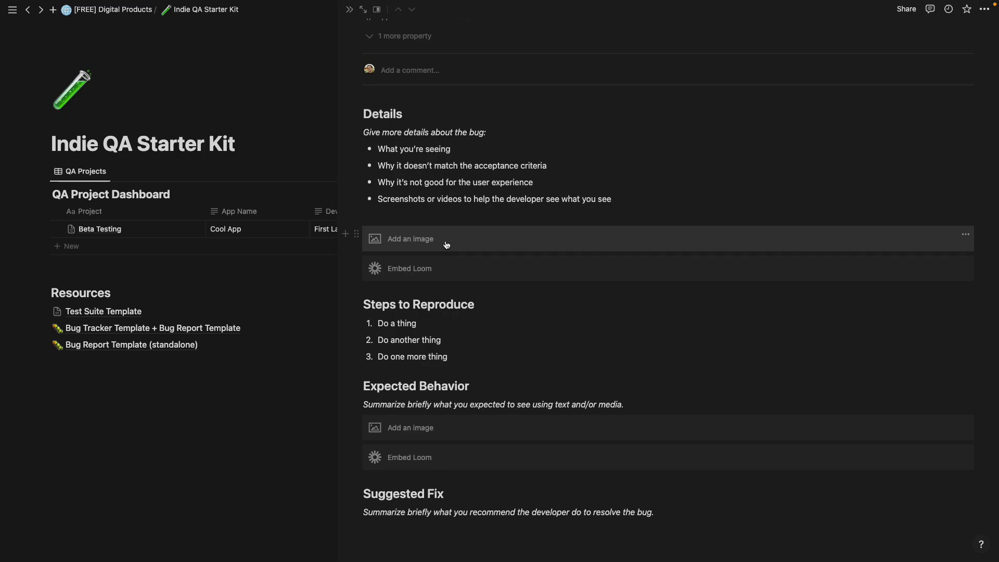
click(446, 244)
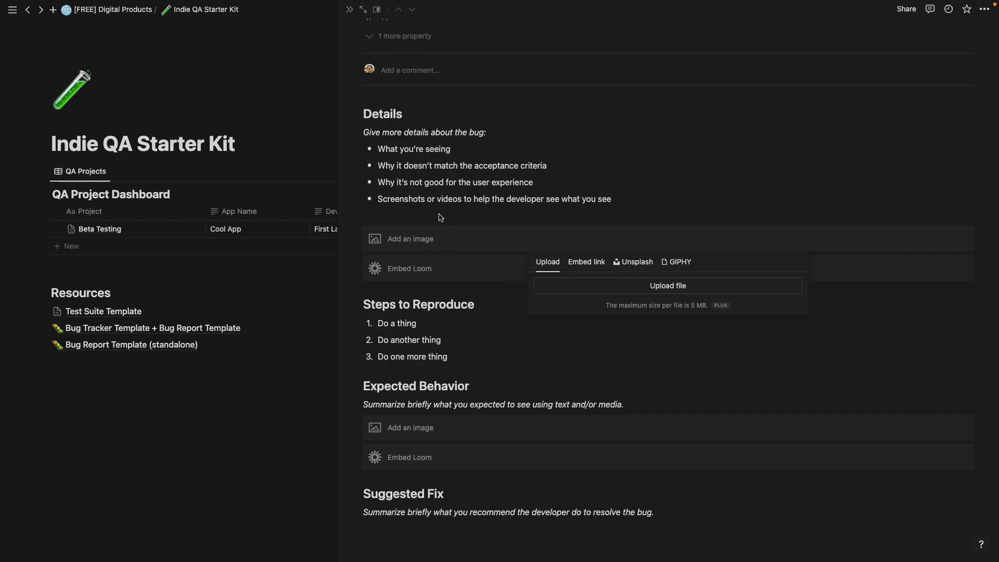
click(450, 197)
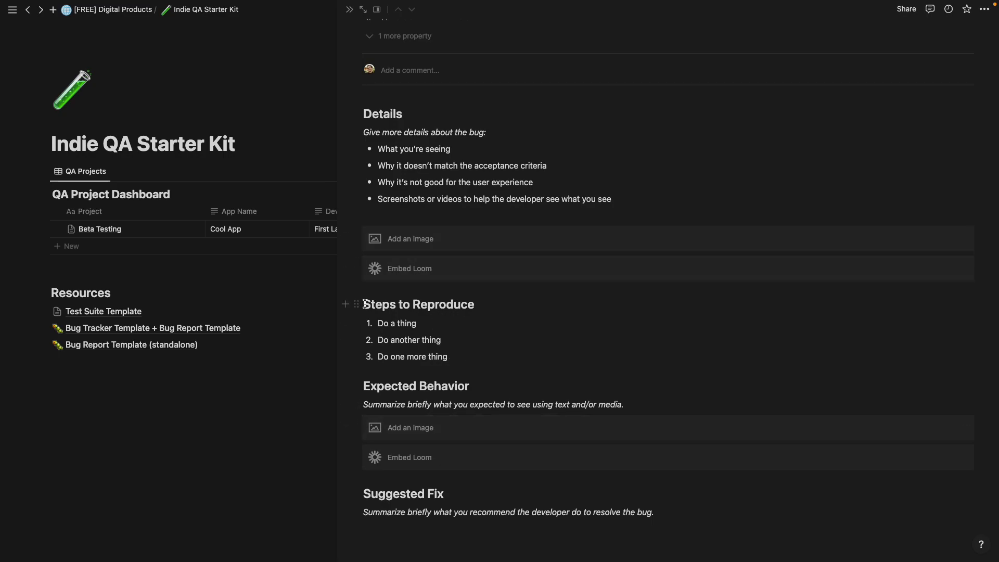
Examine the bug report's Steps to Reproduce and Expected Behavior sections.
drag(364, 304, 450, 356)
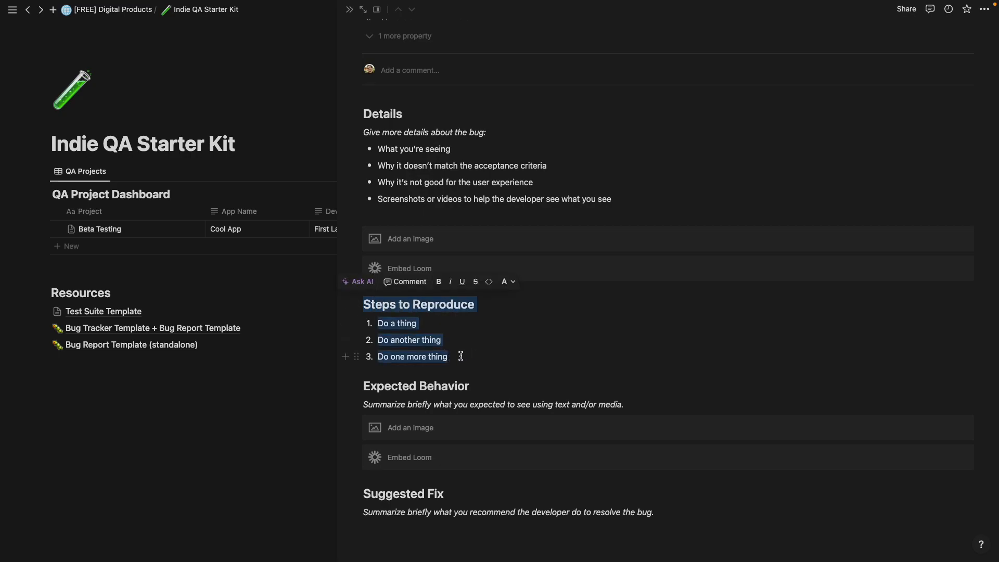
click(461, 356)
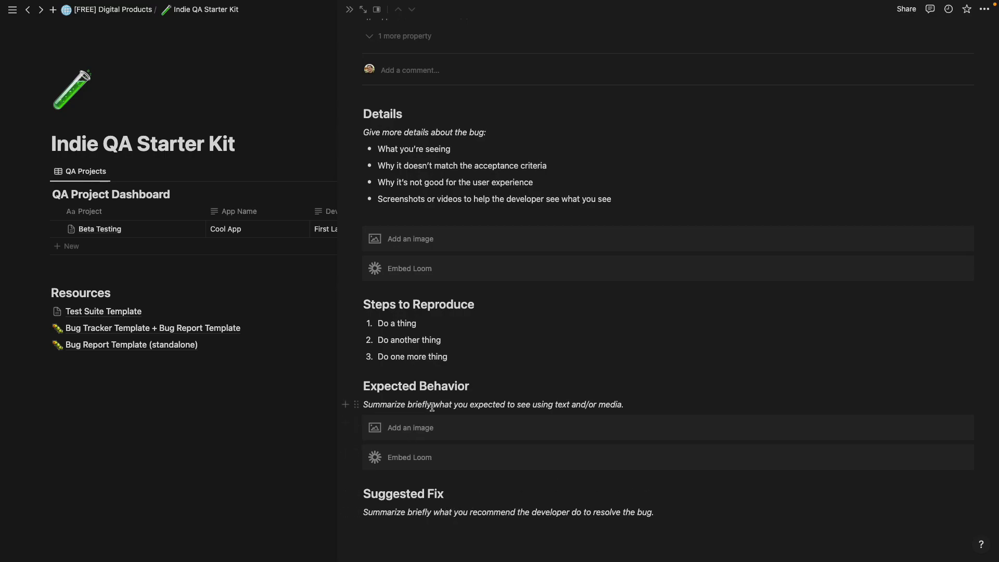
scroll(412, 406, up, 3)
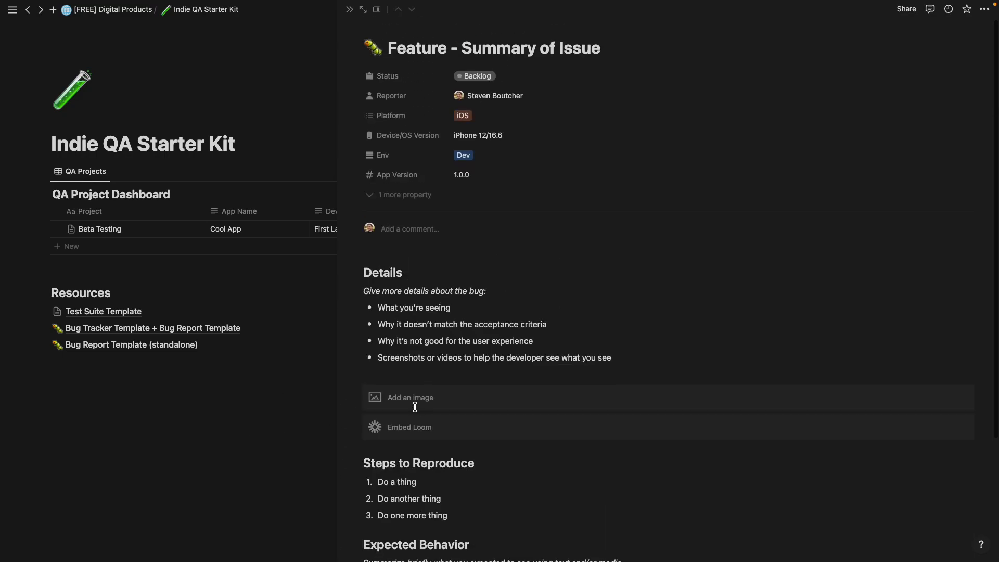
Close the bug report and open Test Suite - Cool App from the Beta Testing project page.
click(294, 427)
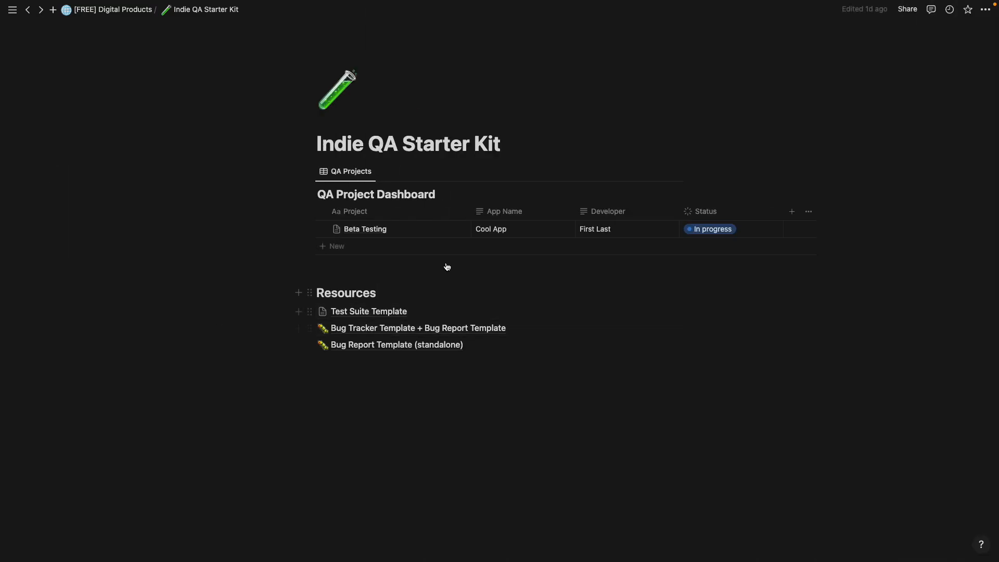
click(449, 228)
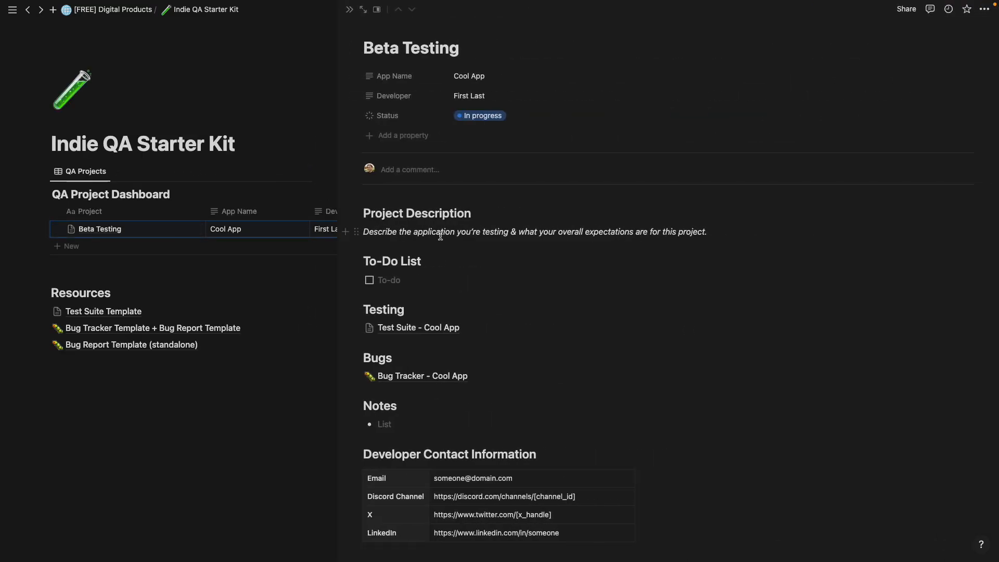
scroll(456, 328, down, 2)
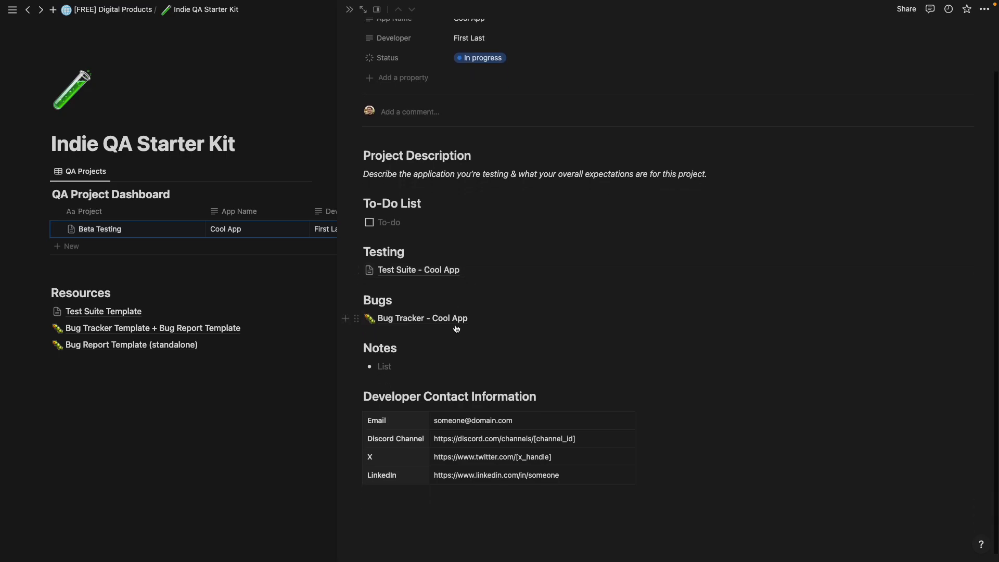
click(408, 271)
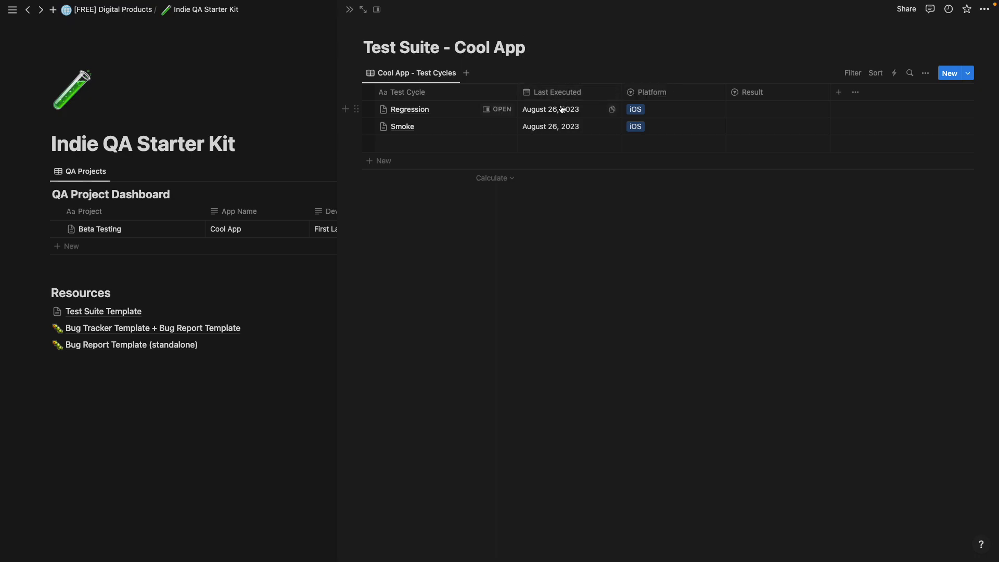
View the Platform and Result options of the Regression test cycle without changing either value.
click(653, 115)
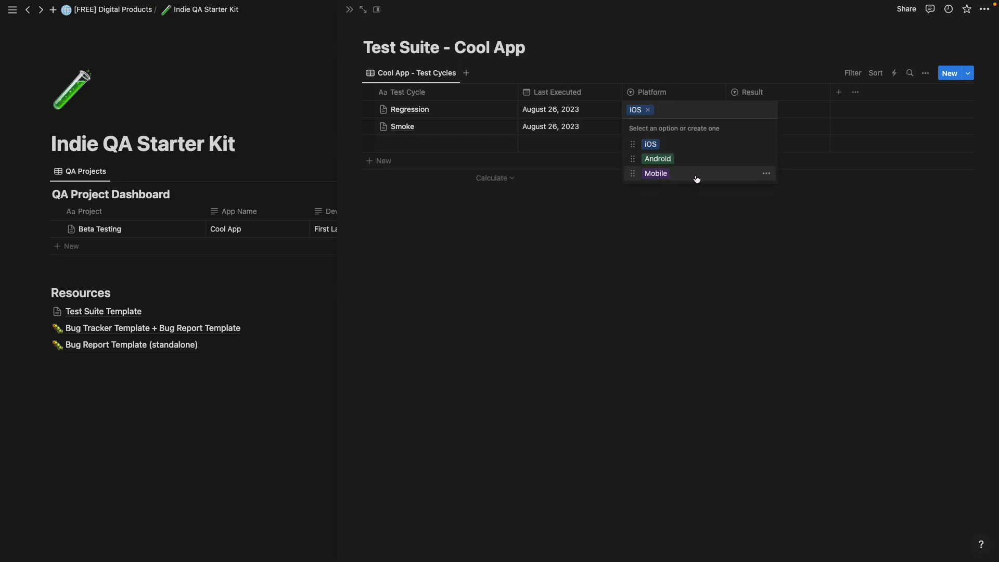
click(684, 211)
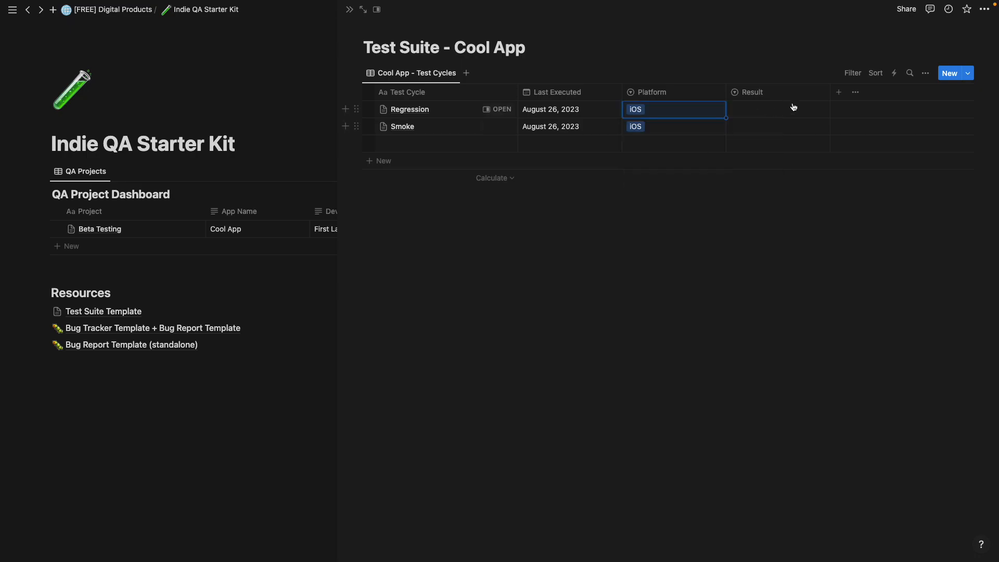
click(765, 112)
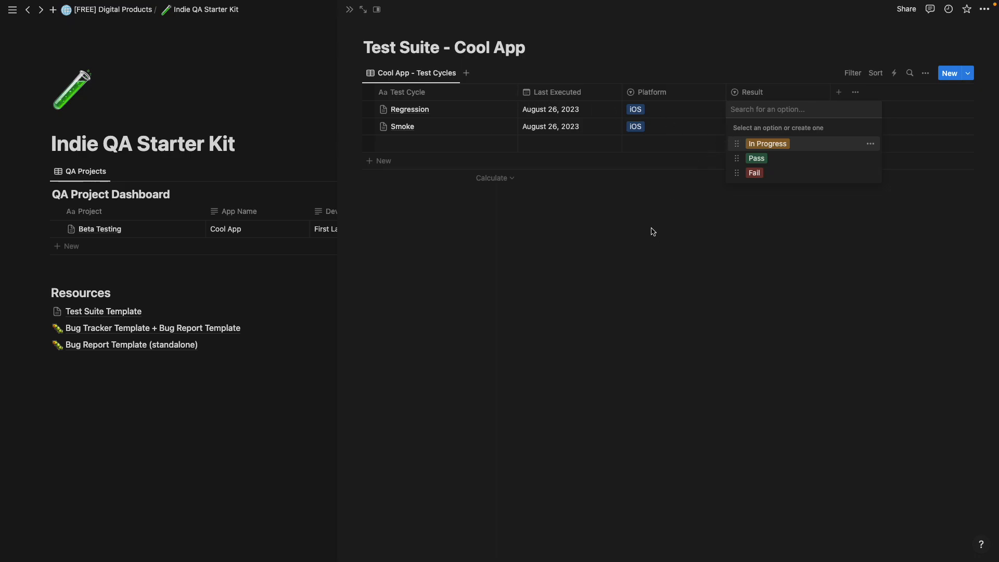
key(Escape)
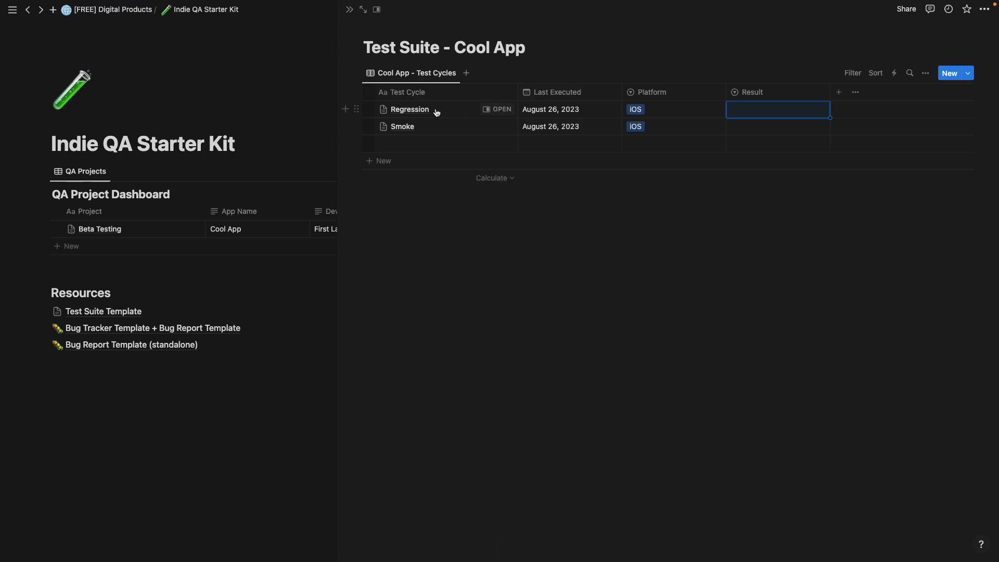
click(760, 113)
key(Escape)
Open the Login test case in the Regression test cycle and view the Pass/Fail options in its Test Steps table.
click(497, 108)
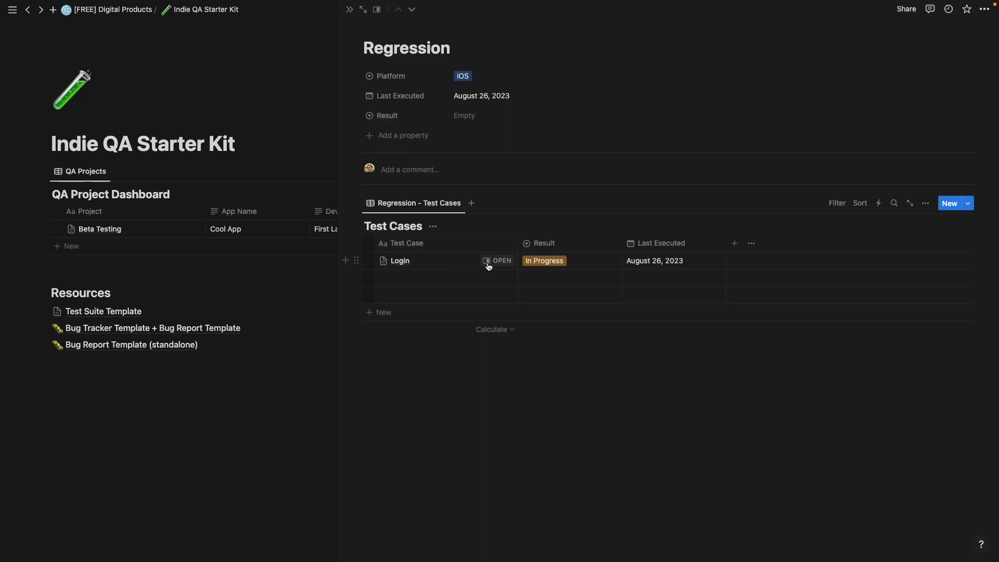
click(487, 263)
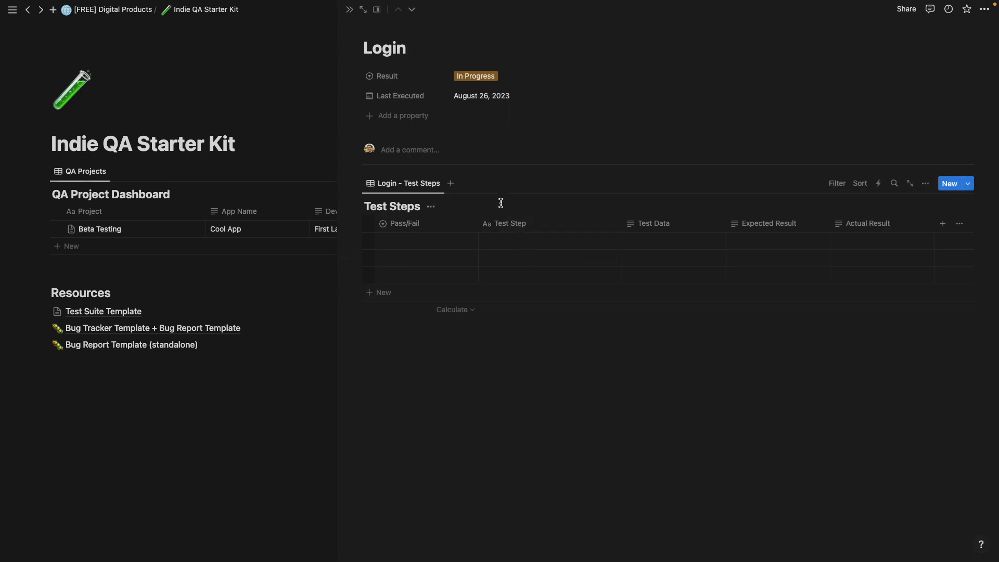
click(404, 242)
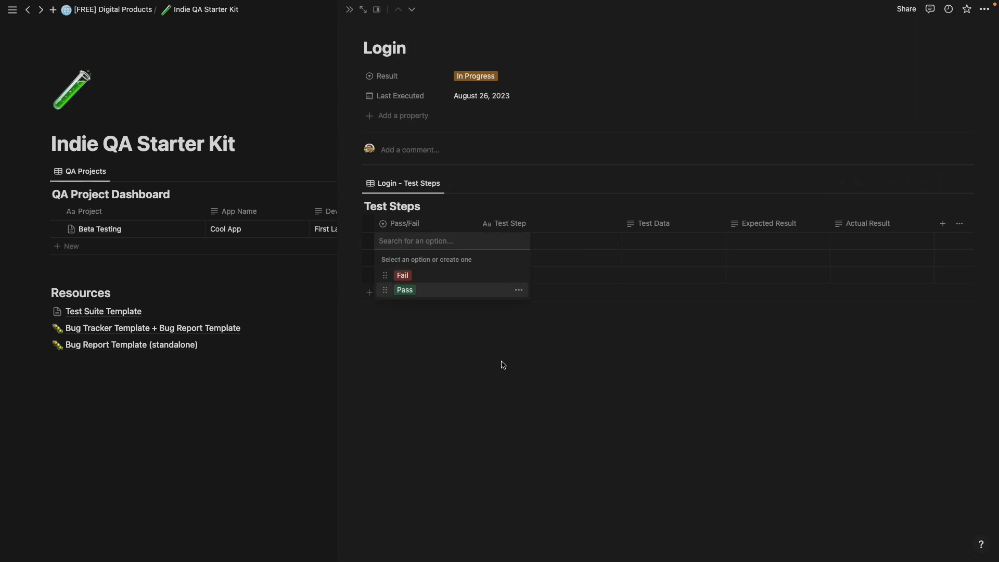
key(Escape)
click(529, 242)
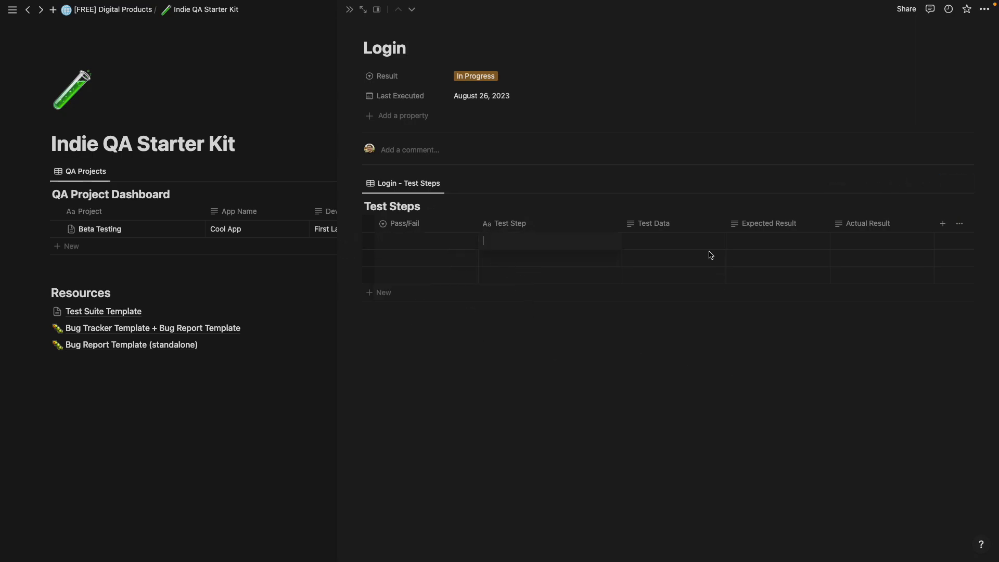
key(Escape)
Fill the first test step with "Log in with valid email and valid password" and its Test Data with "existing user account".
click(526, 245)
text(Go)
key(BackSpace)
key(BackSpace)
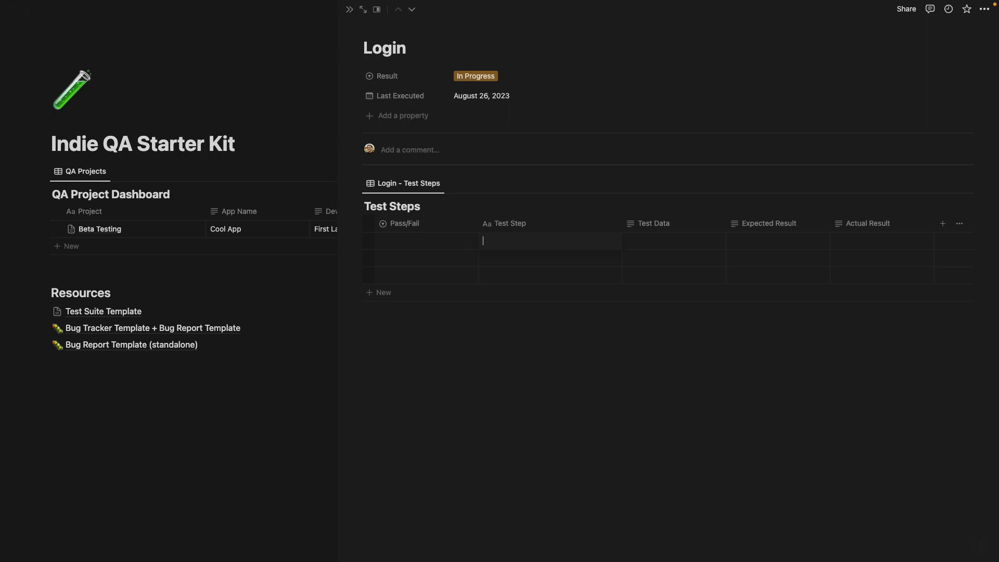
text(Log in with valid email and valid password)
key(Tab)
text(e)
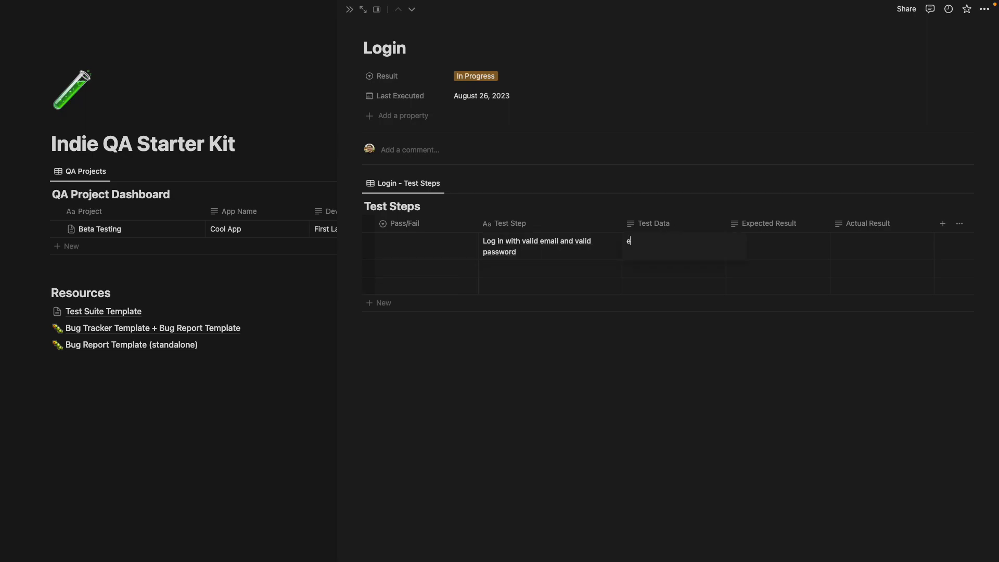
text(xisting user account)
key(Tab)
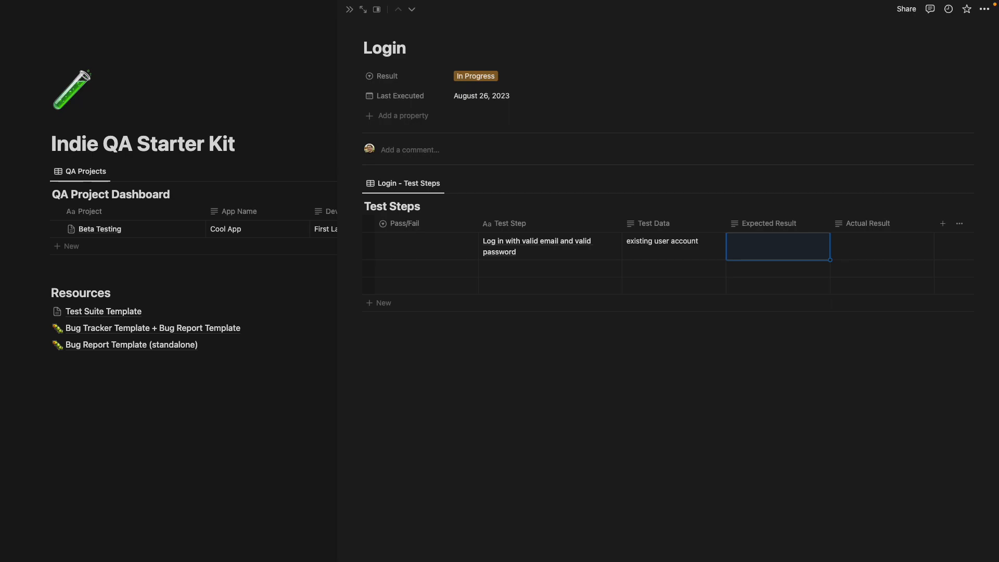
Set the test step's Expected Result to "User is logged in & taken to the account screen.".
text(User is tlogge)
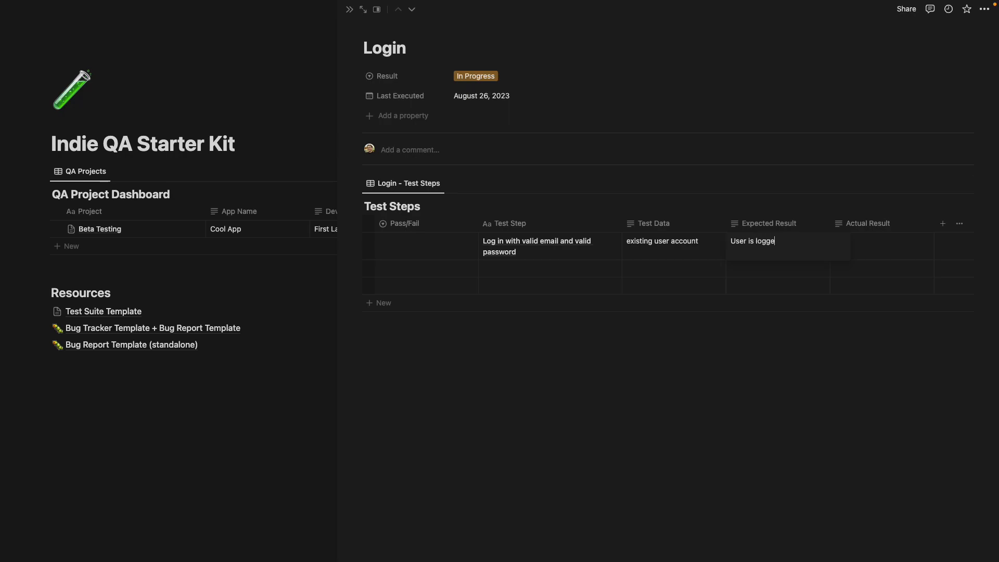
text(d in & taken to the first)
key(BackSpace)
key(BackSpace)
key(BackSpace)
key(BackSpace)
key(BackSpace)
key(BackSpace)
key(BackSpace)
key(BackSpace)
key(BackSpace)
key(BackSpace)
key(BackSpace)
text(account scree)
key(Tab)
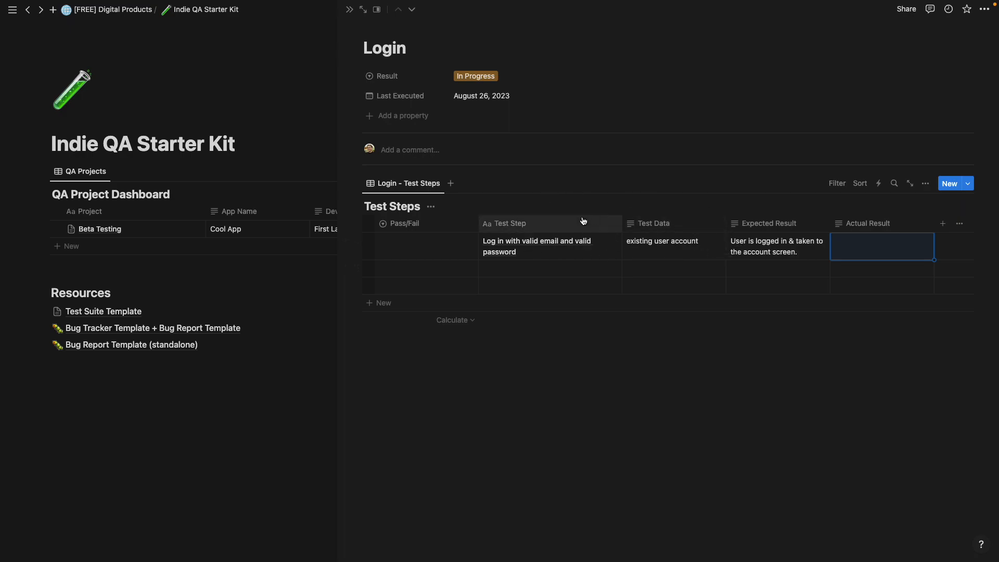
Enter "User is shown an error message" as the test step's Actual Result and mark the step as Fail.
click(865, 252)
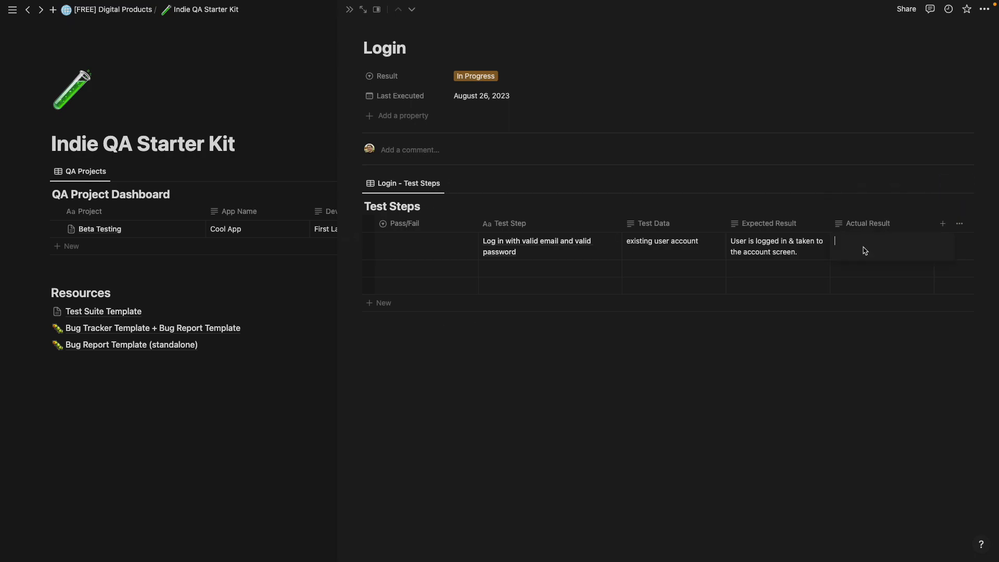
text(User is shown an error message)
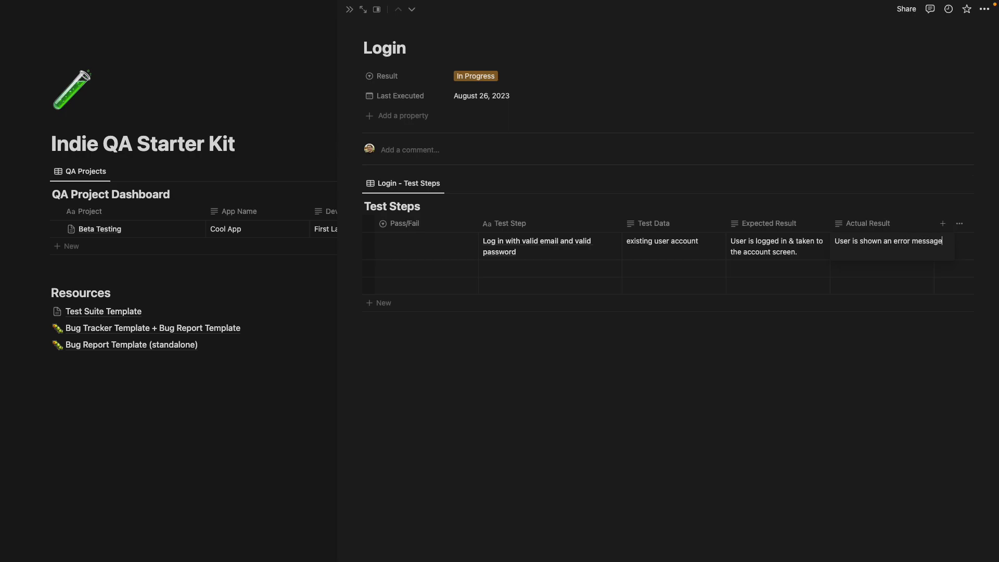
click(588, 343)
click(429, 254)
click(438, 276)
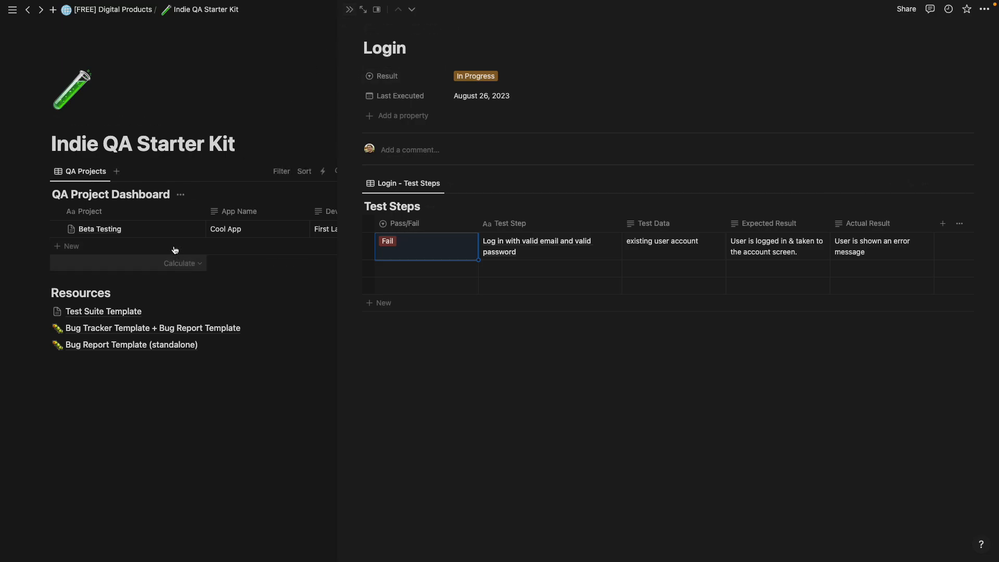
Open the Bug Tracker - Cool App board from the Beta Testing project page.
click(186, 229)
scroll(426, 312, down, 3)
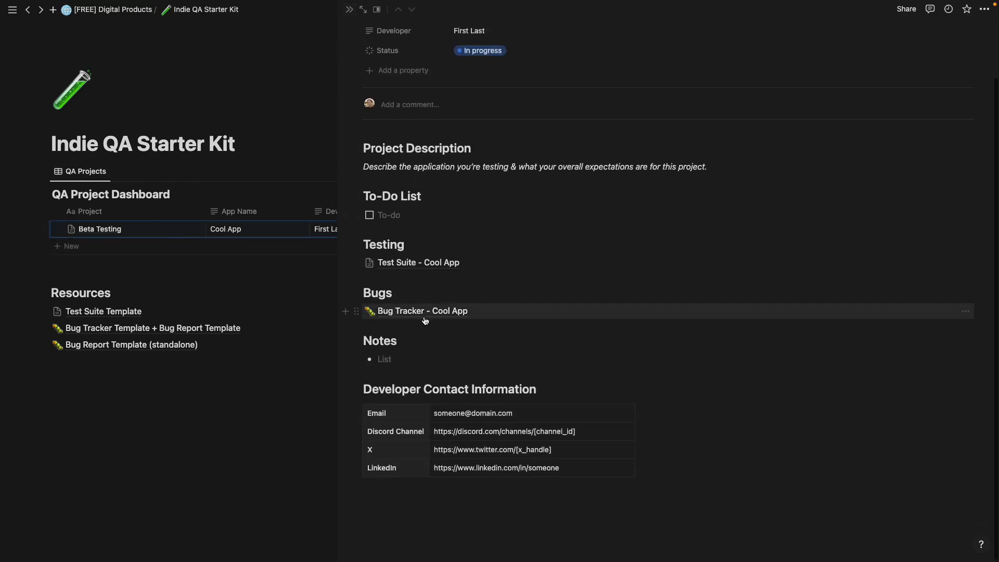
click(432, 310)
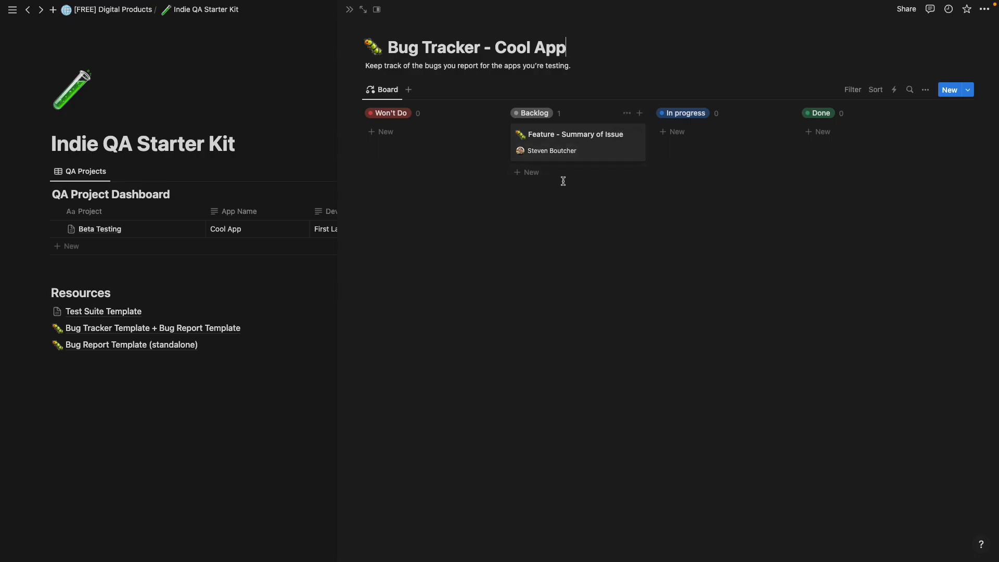
Duplicate the Feature - Summary of Issue report in the Backlog column and open the copy.
click(634, 135)
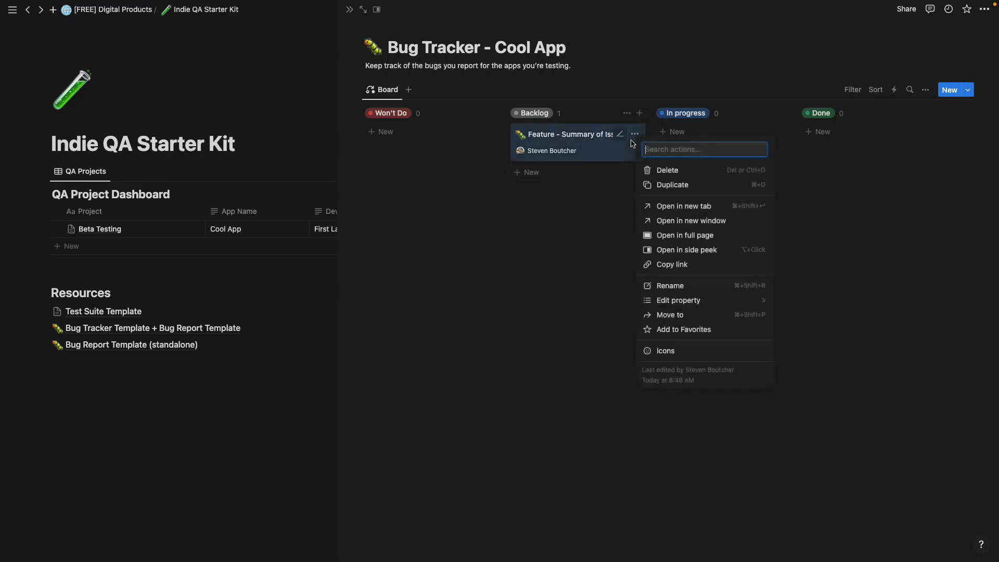
click(675, 186)
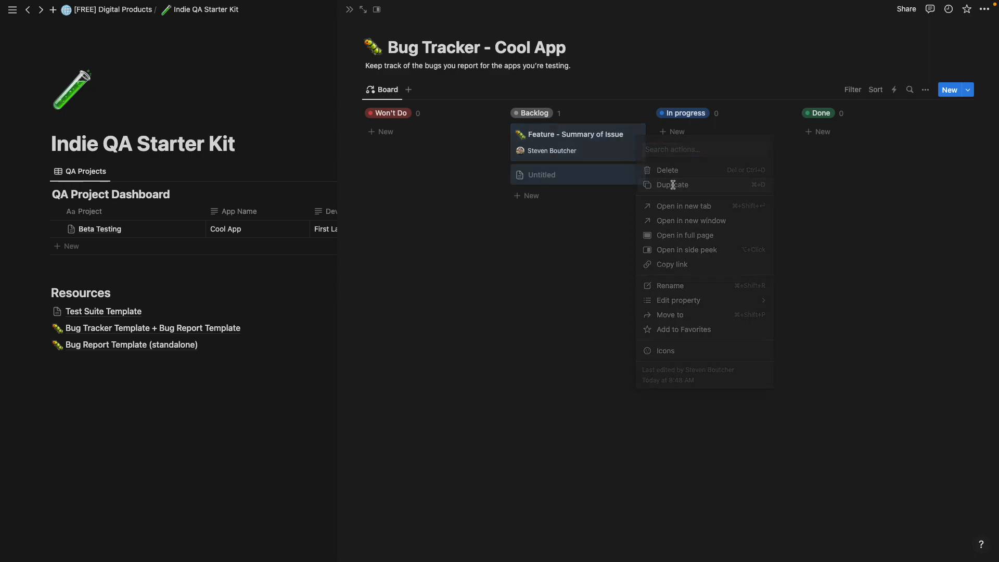
click(554, 176)
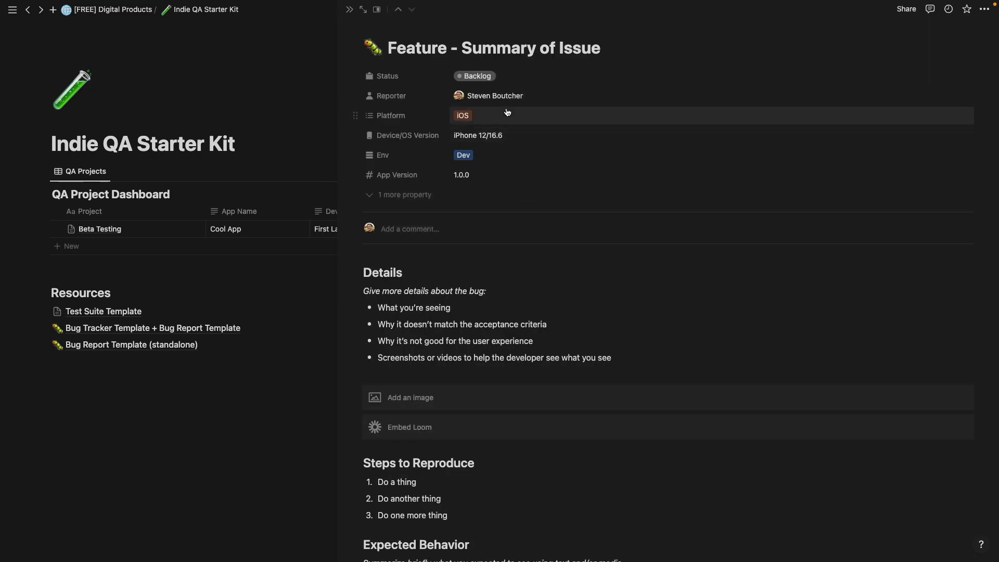
Retitle the duplicated bug report "Login - User is shown error when logging in with valid credentials".
drag(603, 48, 391, 50)
text(Login -)
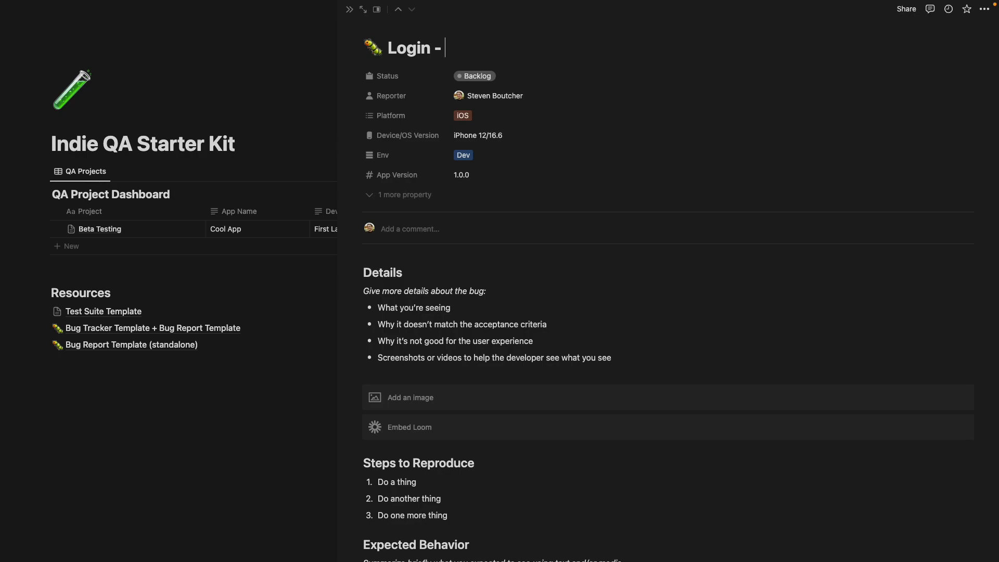
text( User cannot log)
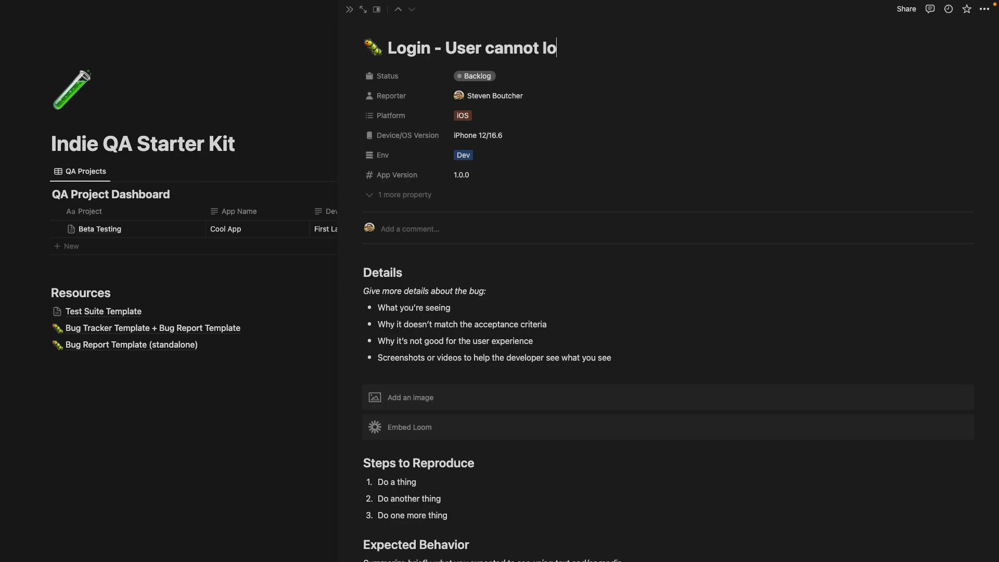
key(BackSpace)
key(BackSpace)
key(BackSpace)
key(BackSpace)
key(BackSpace)
key(BackSpace)
key(BackSpace)
key(BackSpace)
key(BackSpace)
key(BackSpace)
text(is shown error )
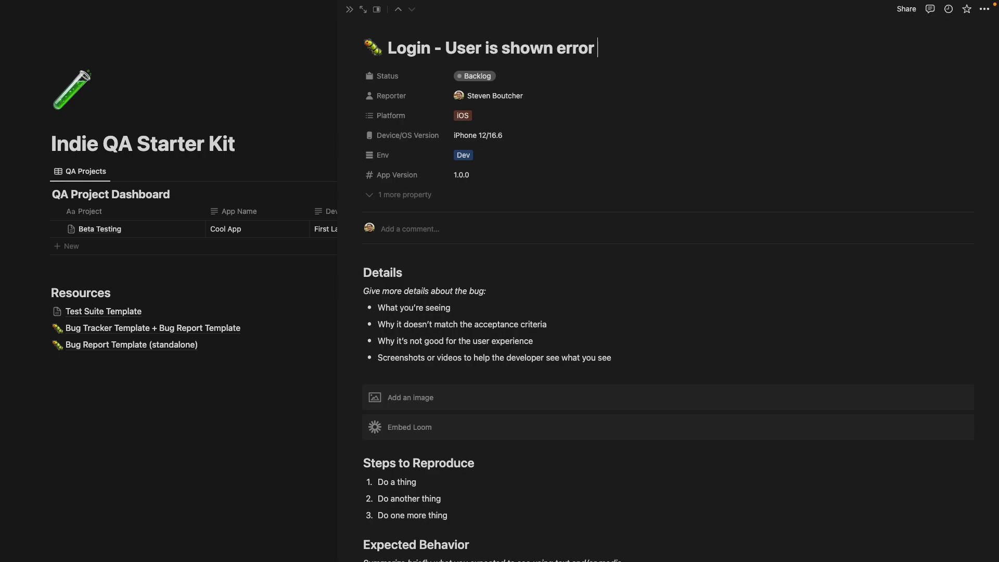
text(when logging in with valid credentials)
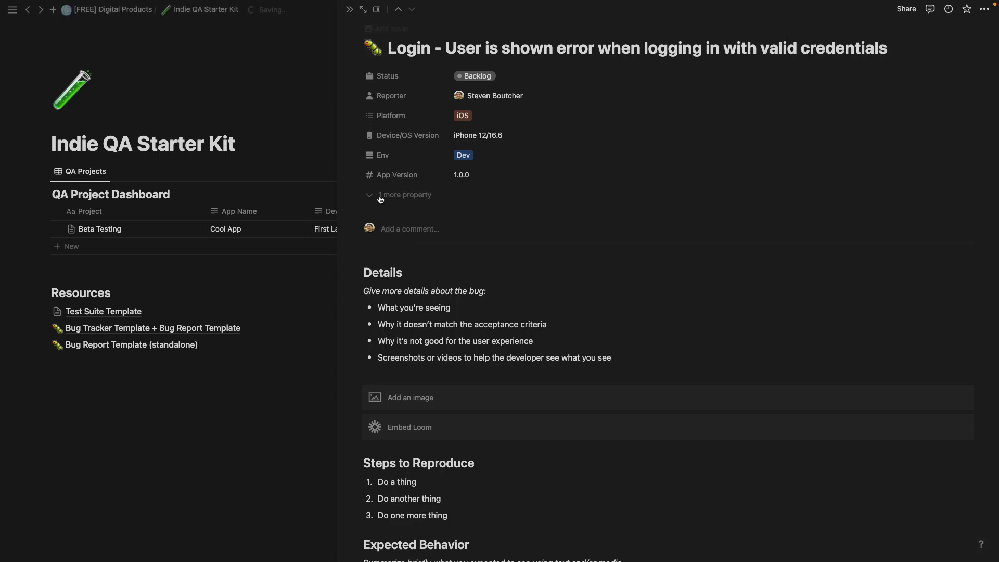
Replace the Details placeholder text with "The user should be able to log in with valid email and valid password.".
scroll(435, 192, down, 3)
scroll(442, 177, down, 1)
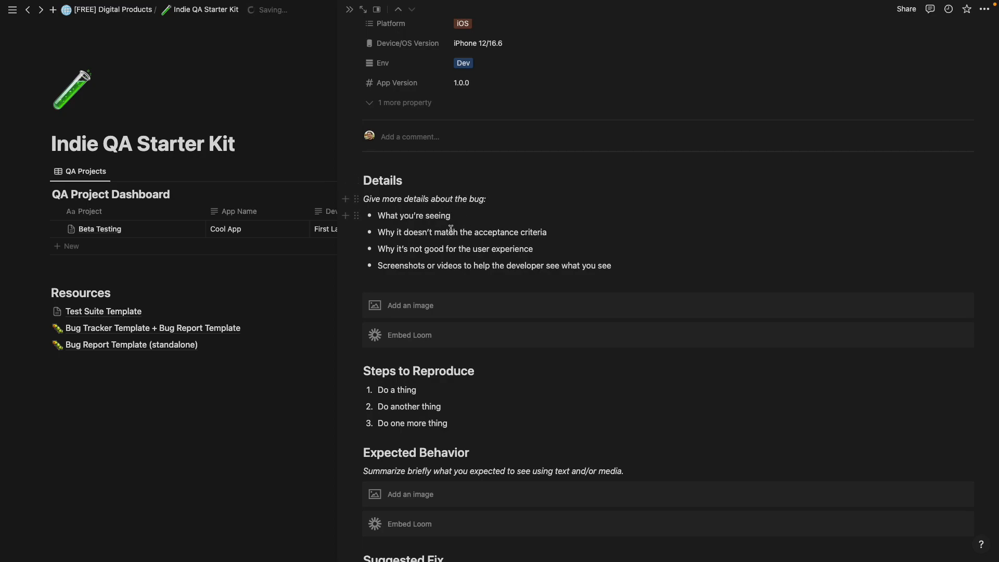
drag(612, 265, 382, 199)
key(BackSpace)
key(BackSpace)
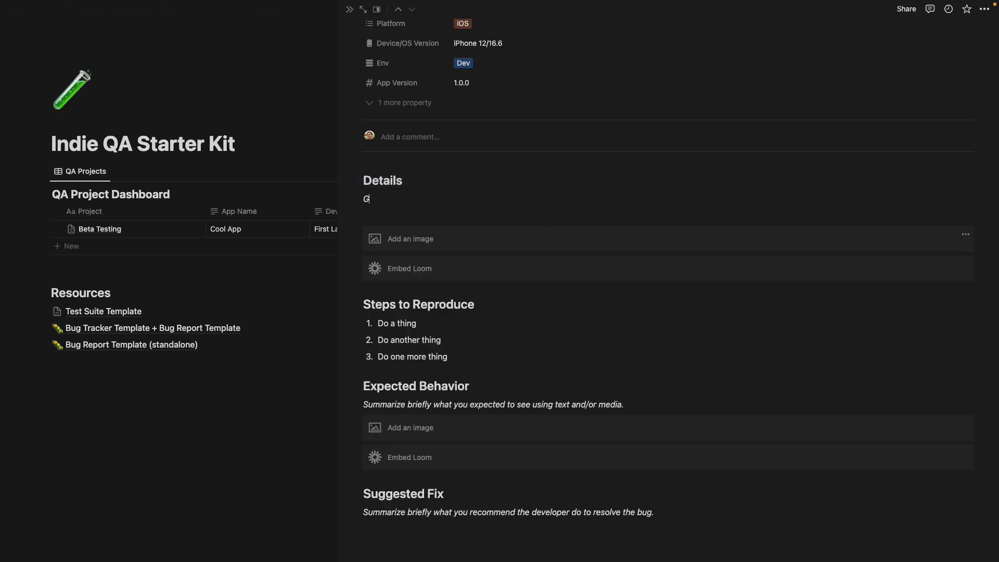
text(The use)
text(r is log)
key(BackSpace)
key(BackSpace)
key(BackSpace)
text(shoujdl )
text(be able to log in with valid emai)
text(l and valid password.)
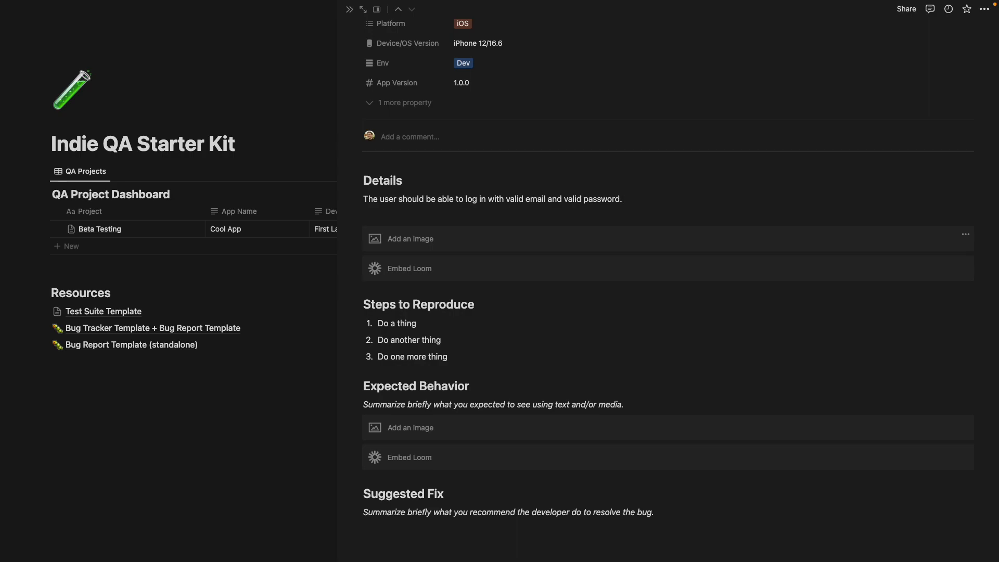
Append "Instead, the user is being shown an error message." to the Details paragraph.
text(The)
key(BackSpace)
key(BackSpace)
text(Instead, the user is)
text( being ahs)
key(BackSpace)
text(show)
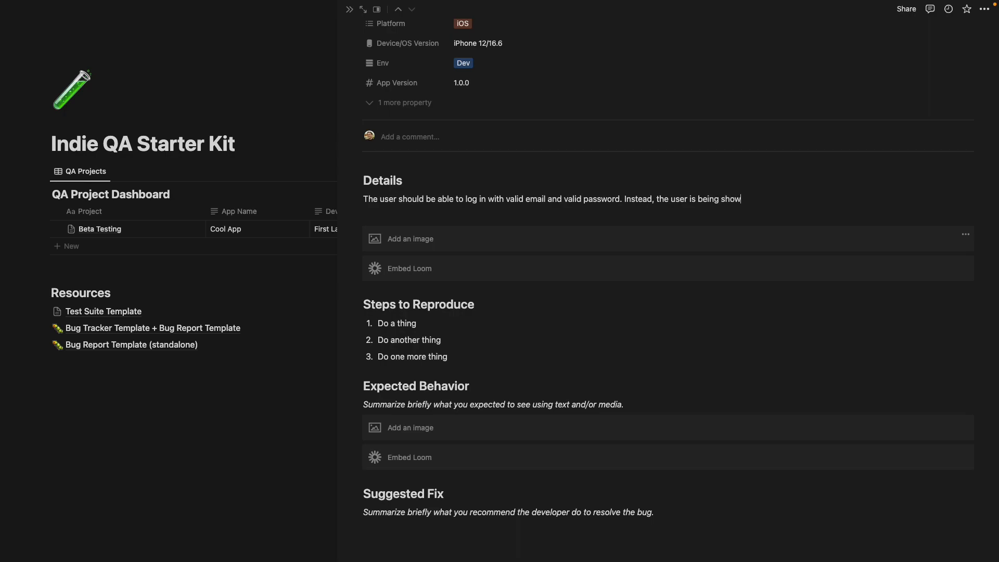
text(n an error message)
key(BackSpace)
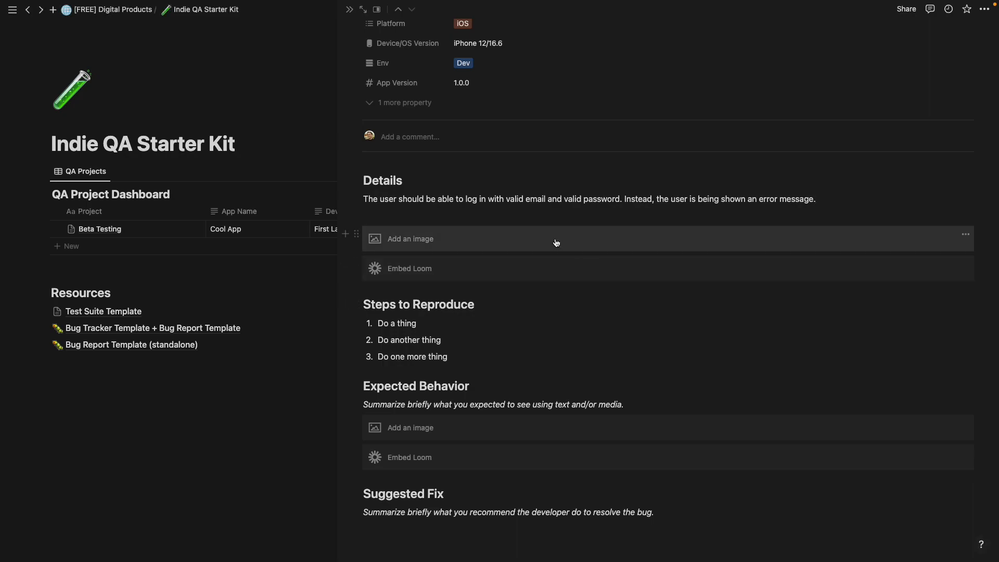
Upload "Screenshot 2023-08-27 at 12.52.41 AM" from the Desktop into the image placeholder under Details.
scroll(523, 202, down, 1)
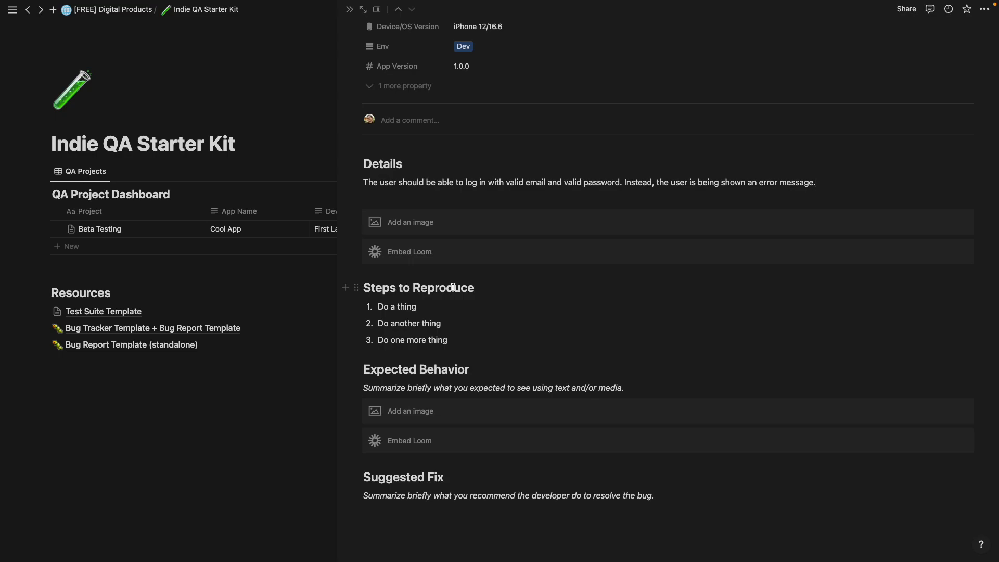
click(473, 223)
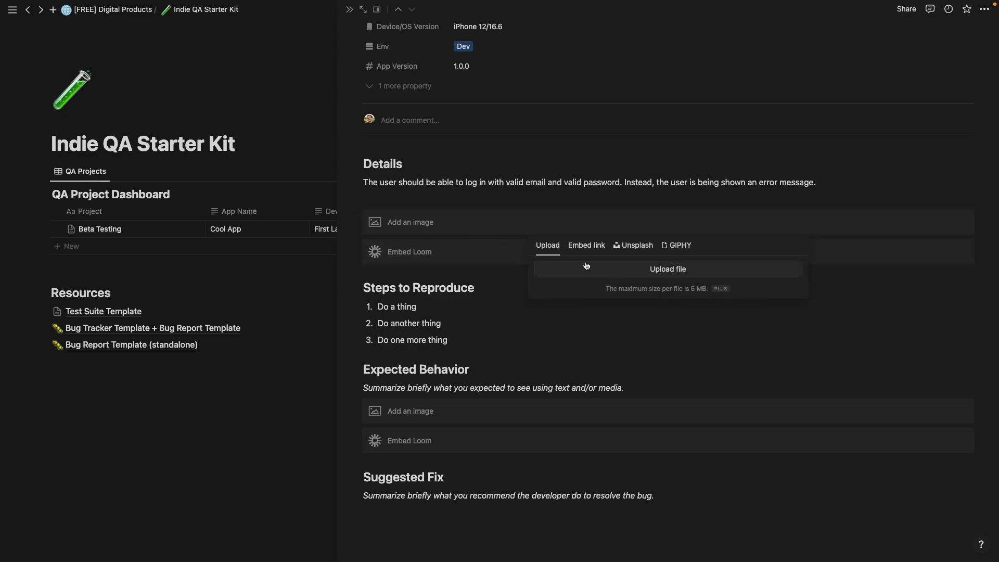
click(639, 270)
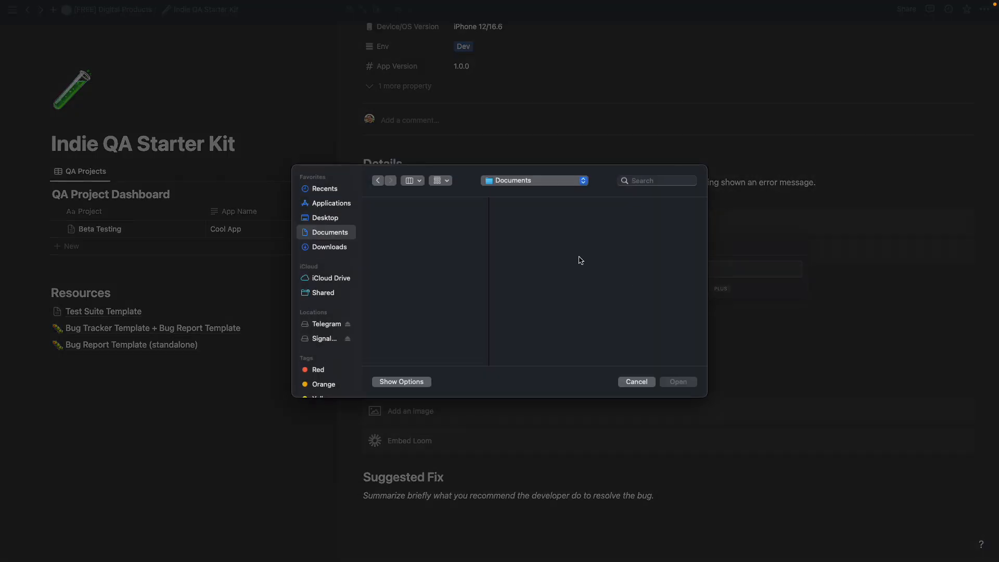
click(328, 218)
scroll(432, 319, down, 3)
click(417, 278)
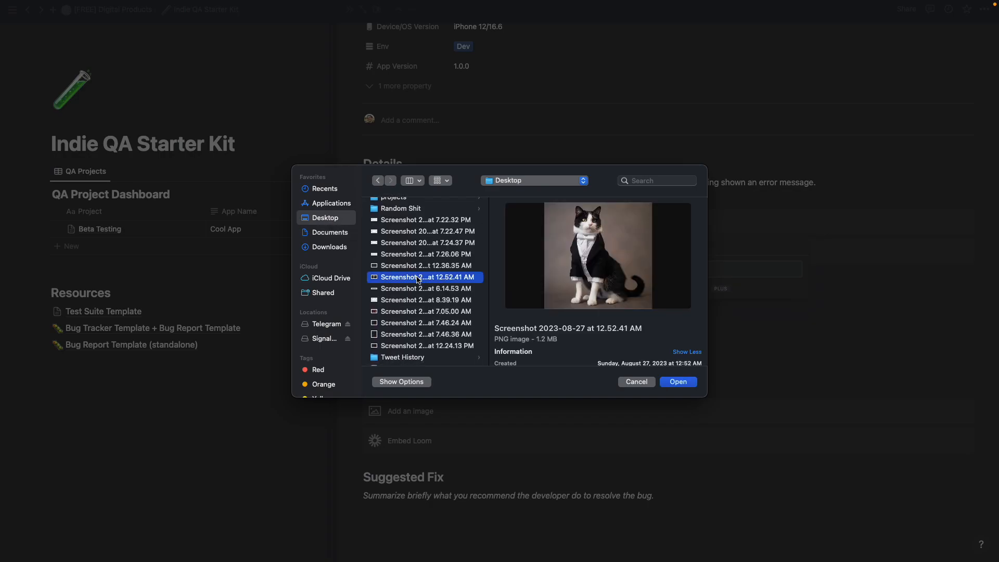
click(676, 384)
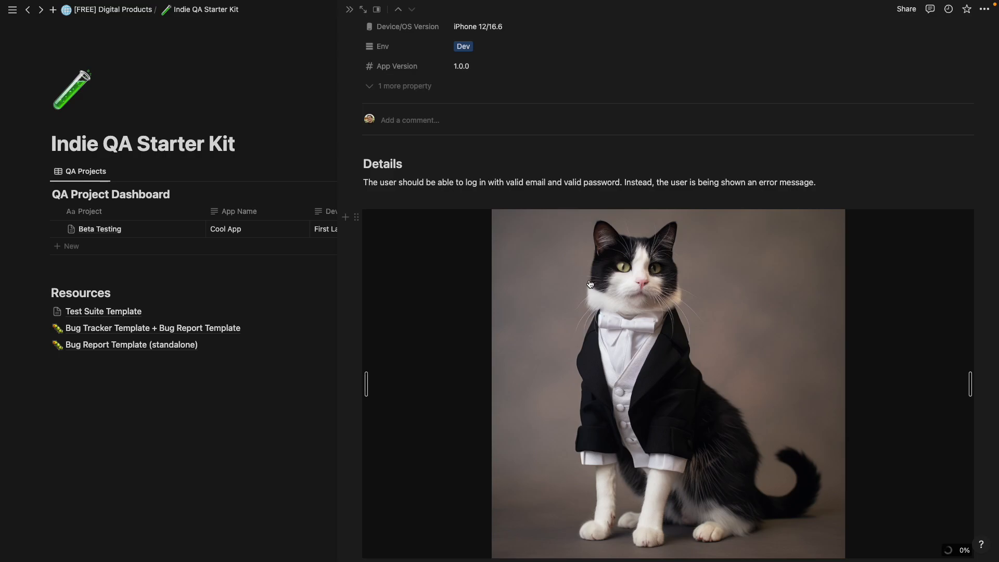
Replace the placeholder Steps to Reproduce list with a first item reading "Launch the app in a logged-out state".
scroll(591, 285, down, 6)
scroll(584, 284, down, 1)
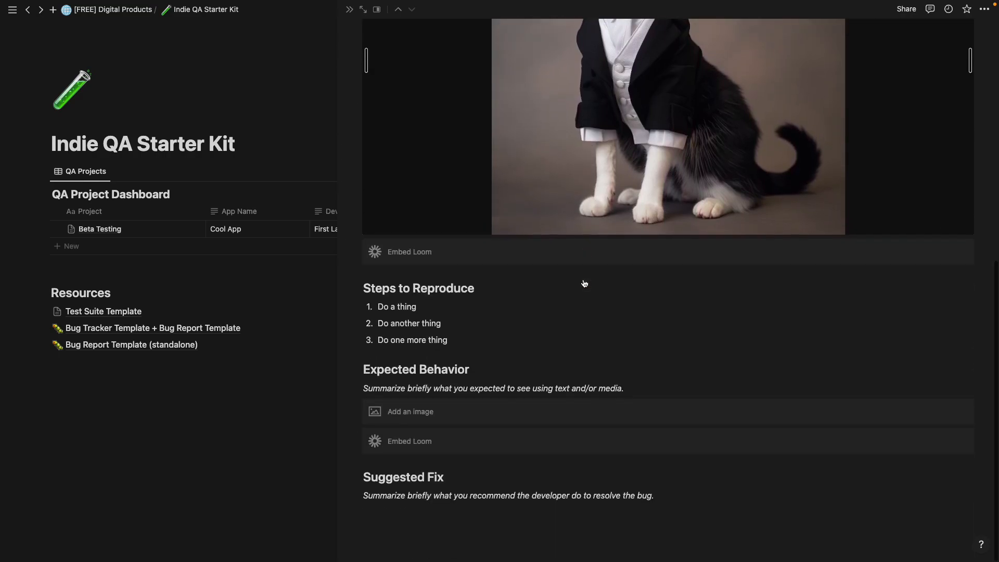
drag(448, 341, 378, 305)
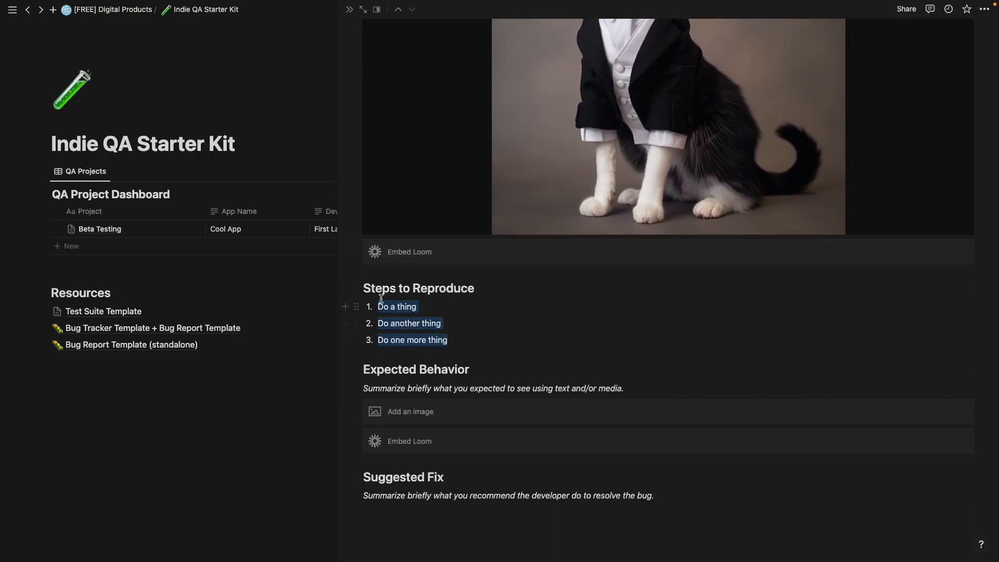
text(D)
key(BackSpace)
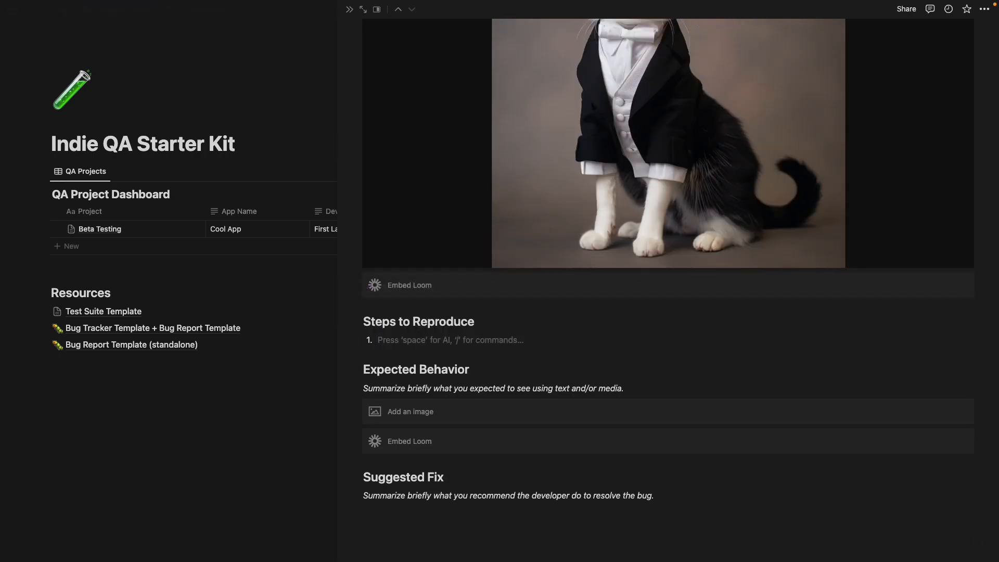
text(Launch the app)
key(Return)
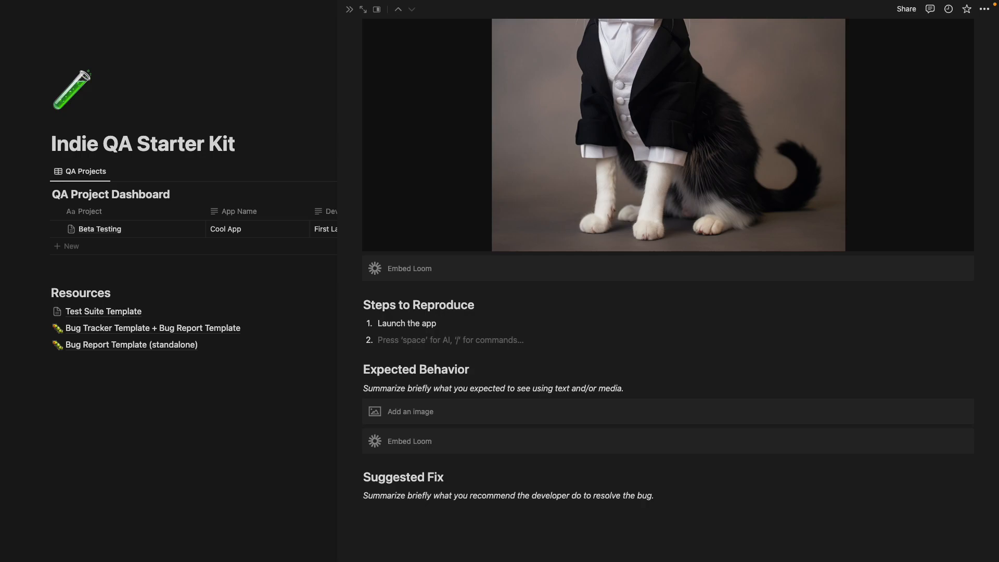
text(Log)
key(BackSpace)
key(BackSpace)
key(BackSpace)
key(BackSpace)
key(BackSpace)
text(in a logged-out state)
Add "Enter valid email & valid password for existing user account" as the second step to reproduce.
key(Return)
text(Log)
key(BackSpace)
key(BackSpace)
key(BackSpace)
key(BackSpace)
text(Enter valid email)
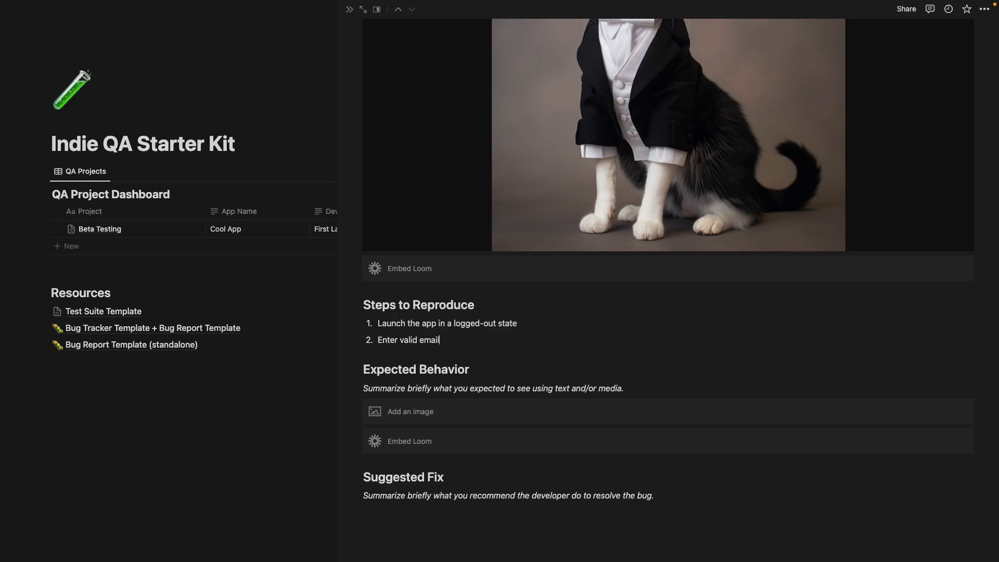
text( & valid password for existing user)
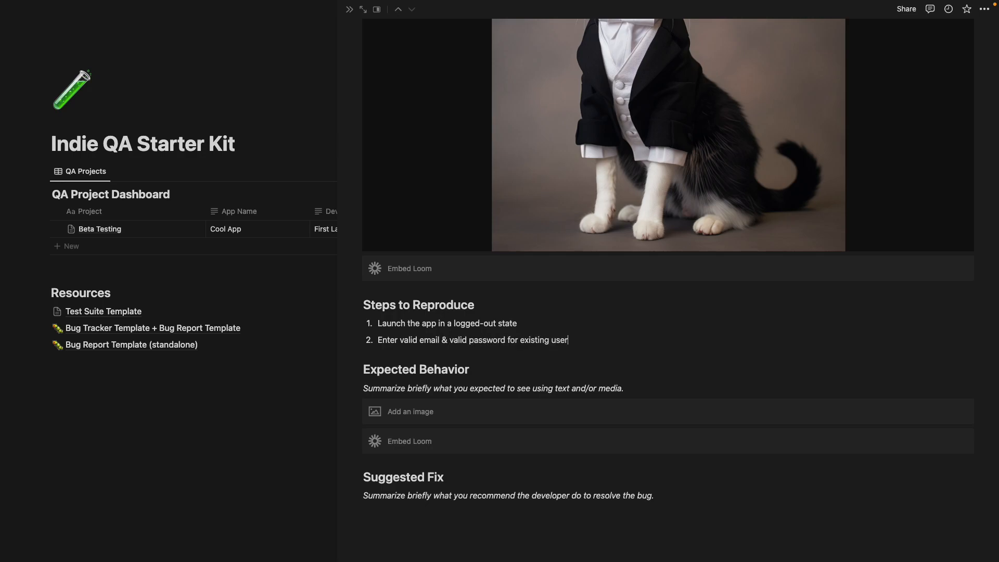
text( account)
key(Return)
Add "Click Submit/Login button" as the third step to reproduce and end the list there.
text(C)
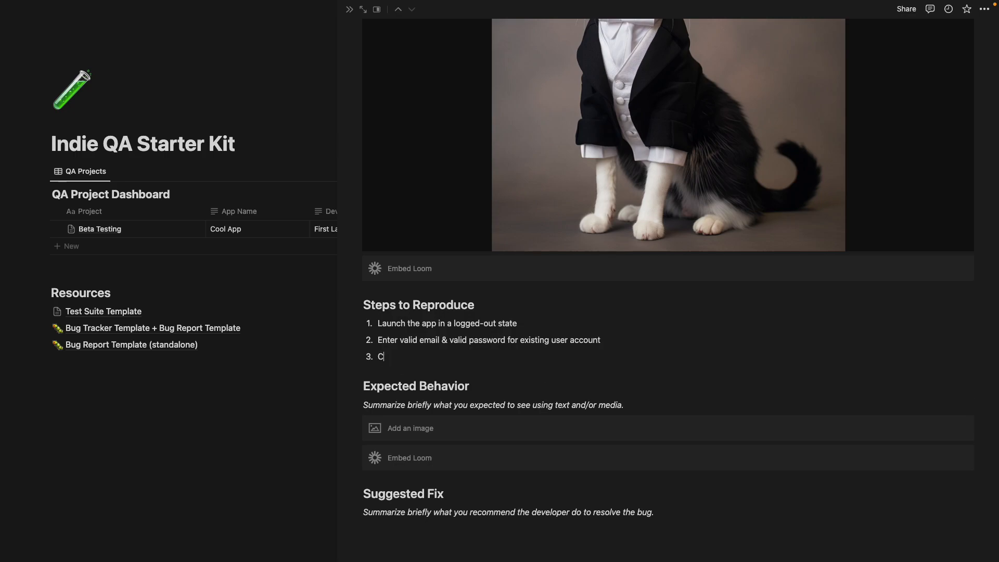
text(lick Submit/Login g)
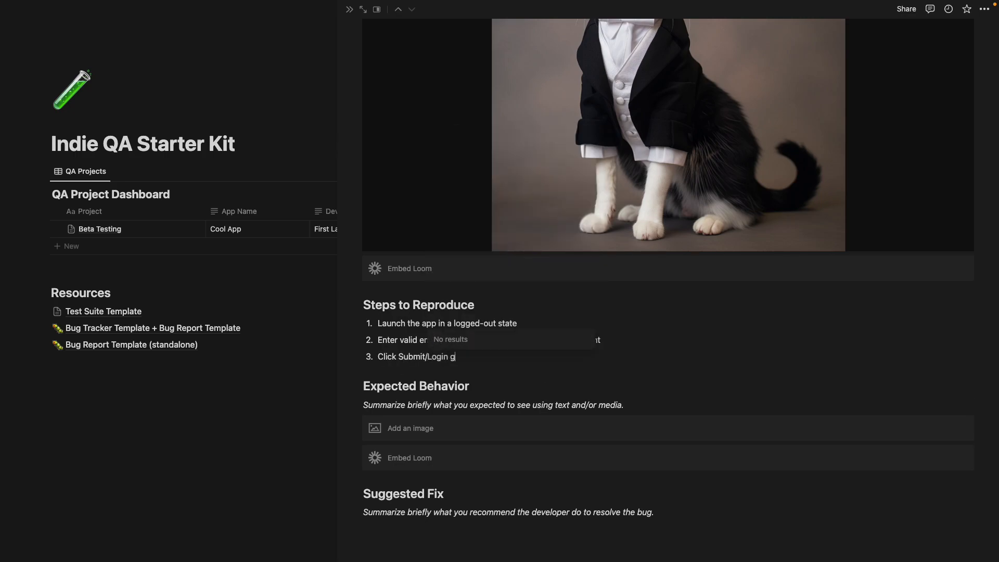
key(BackSpace)
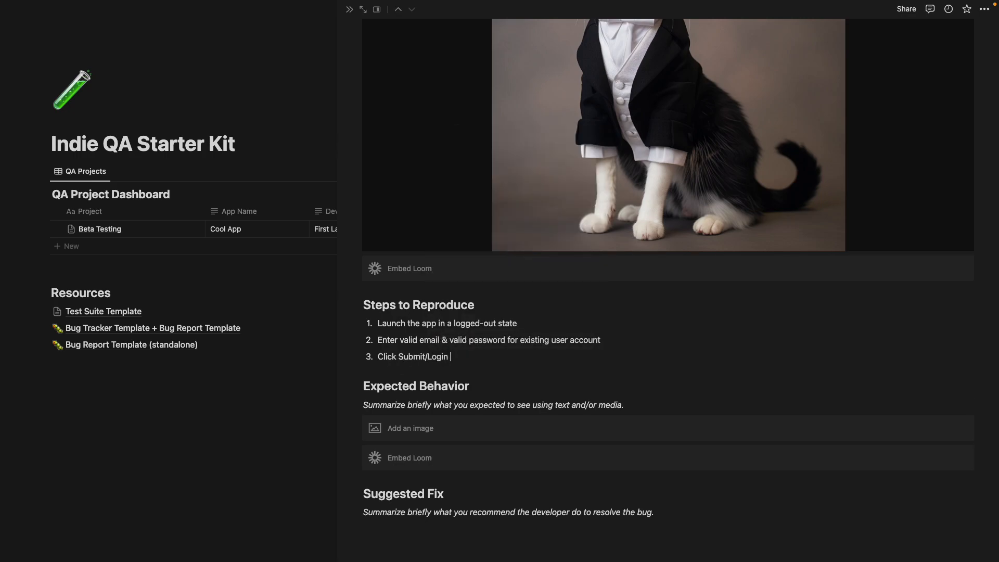
text(button)
key(Return)
key(BackSpace)
key(BackSpace)
Replace the Expected Behavior placeholder with "User is logged in & shown the account screen.".
scroll(468, 297, down, 1)
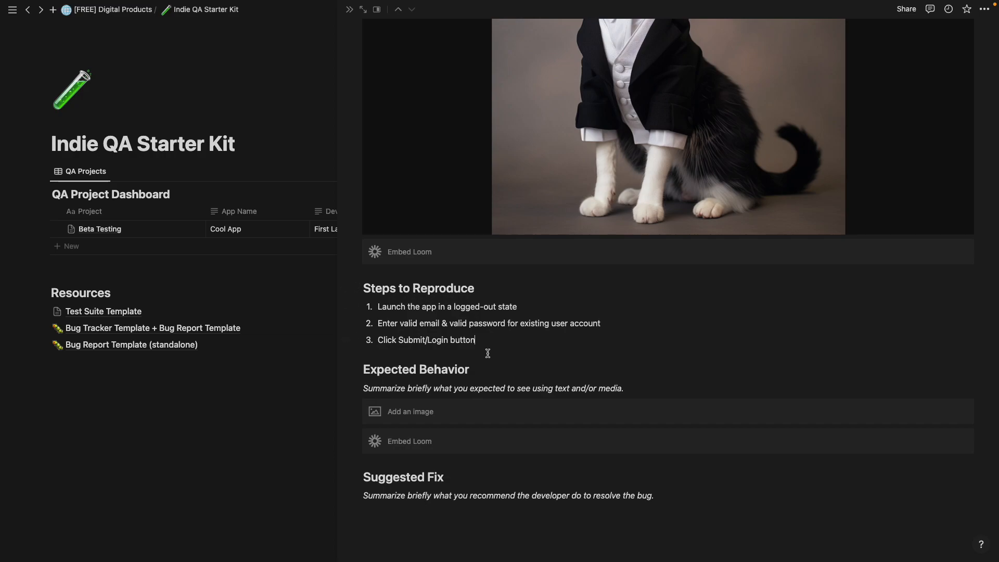
drag(618, 388, 369, 389)
key(BackSpace)
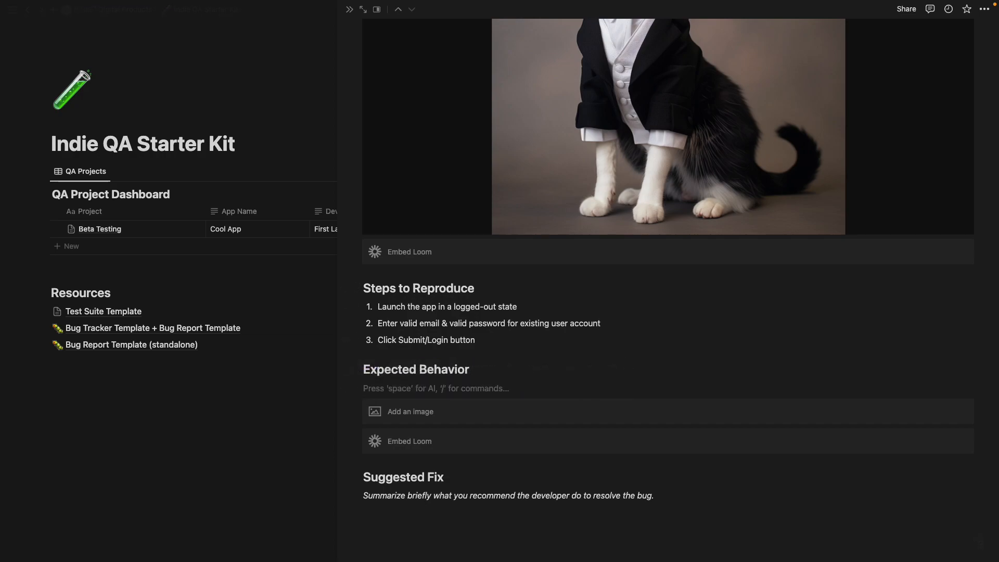
text(User is logge di)
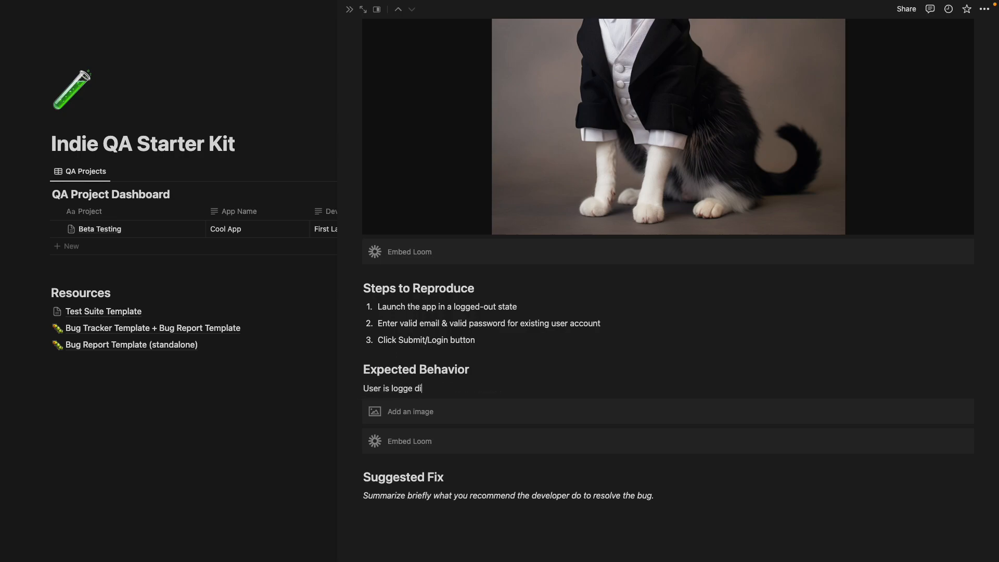
key(BackSpace)
key(BackSpace)
key(BackSpace)
text(d in & shown the account screen.)
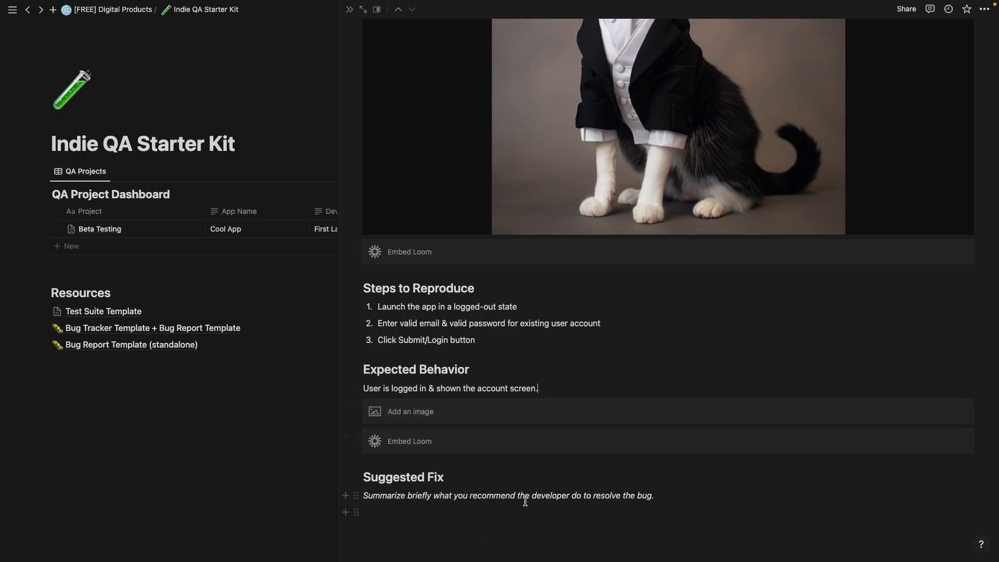
Replace the Suggested Fix placeholder with "Ensure the user does not encounter an error message when logging in with valid credentials.".
drag(658, 498, 366, 498)
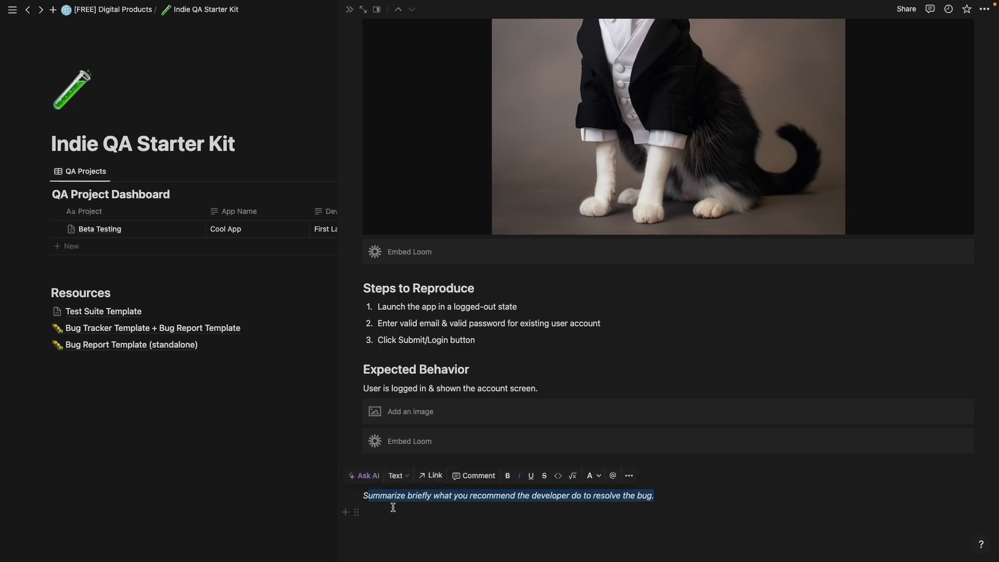
key(BackSpace)
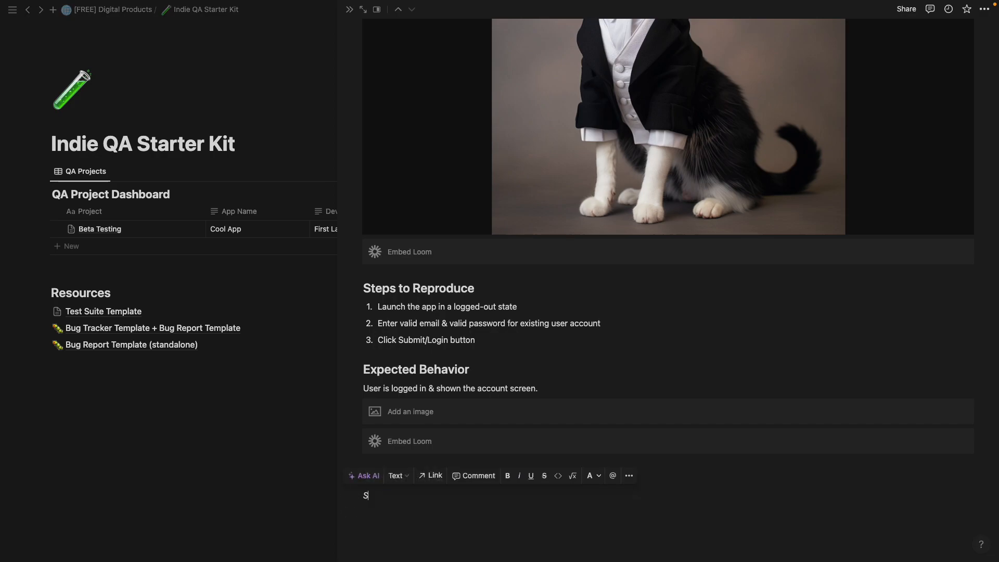
text(Ensure the user does not enc)
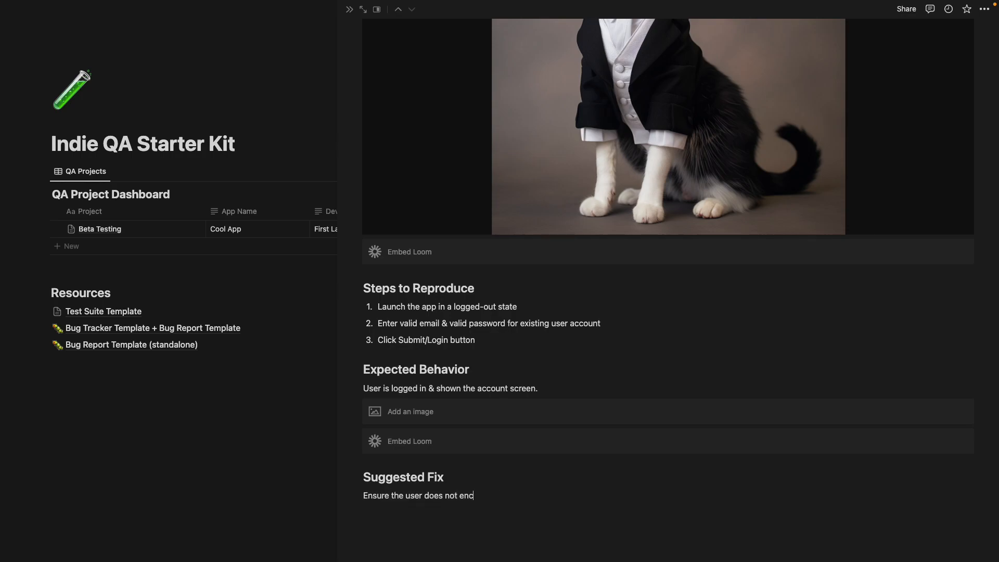
text(ounter an error message.when loggi)
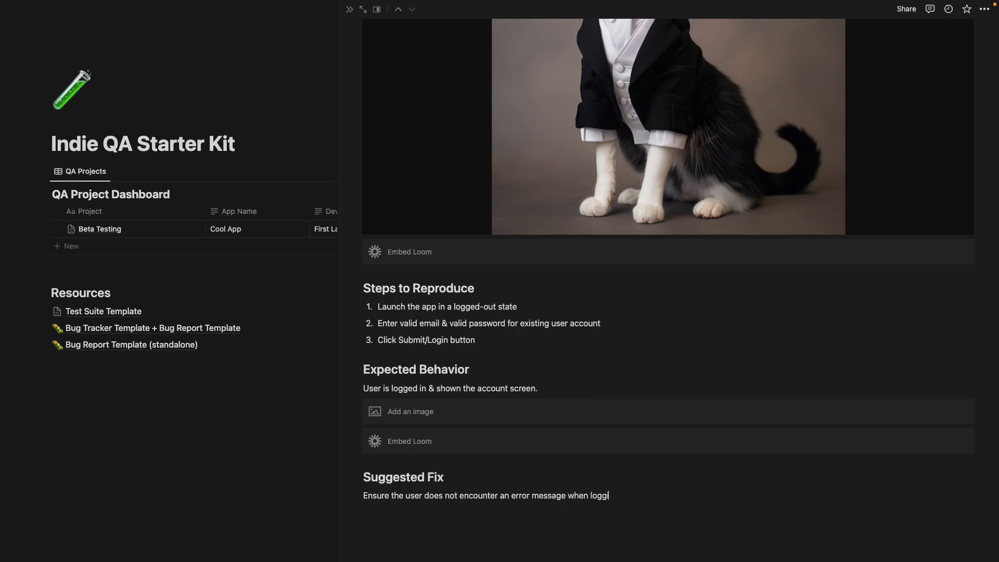
text(ng in with valid credentials.)
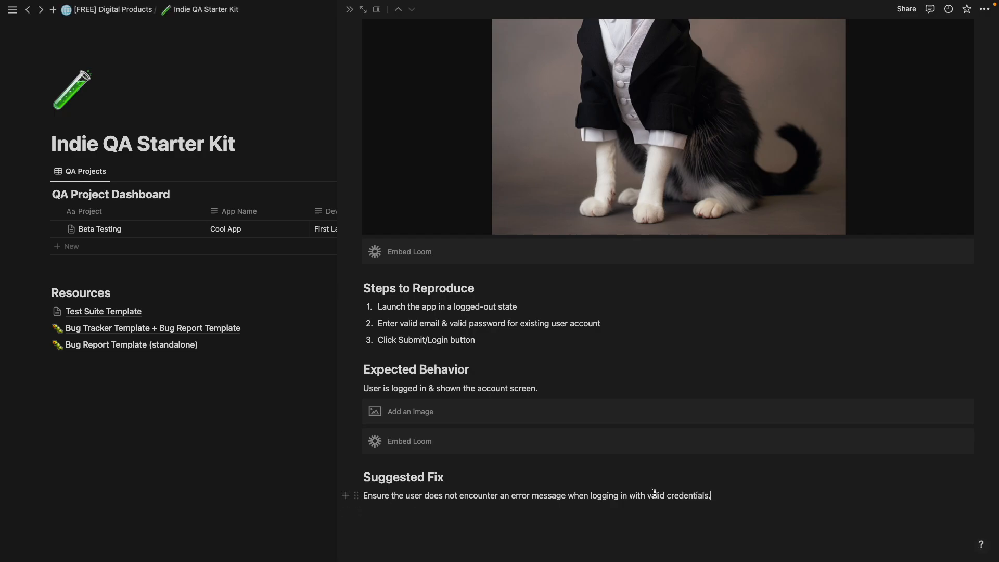
Open the bug report's sharing options and display its web publishing settings.
scroll(572, 427, up, 10)
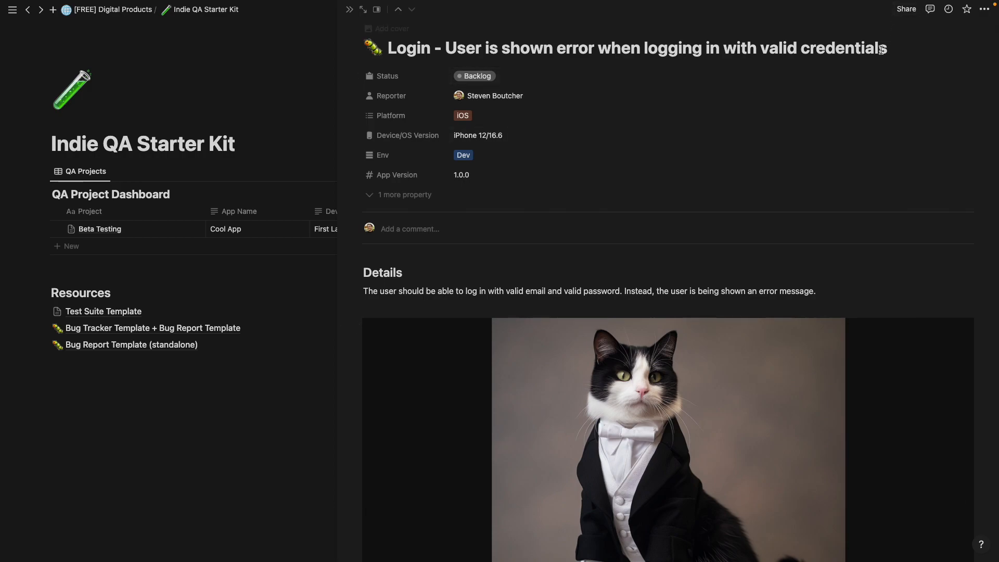
click(907, 10)
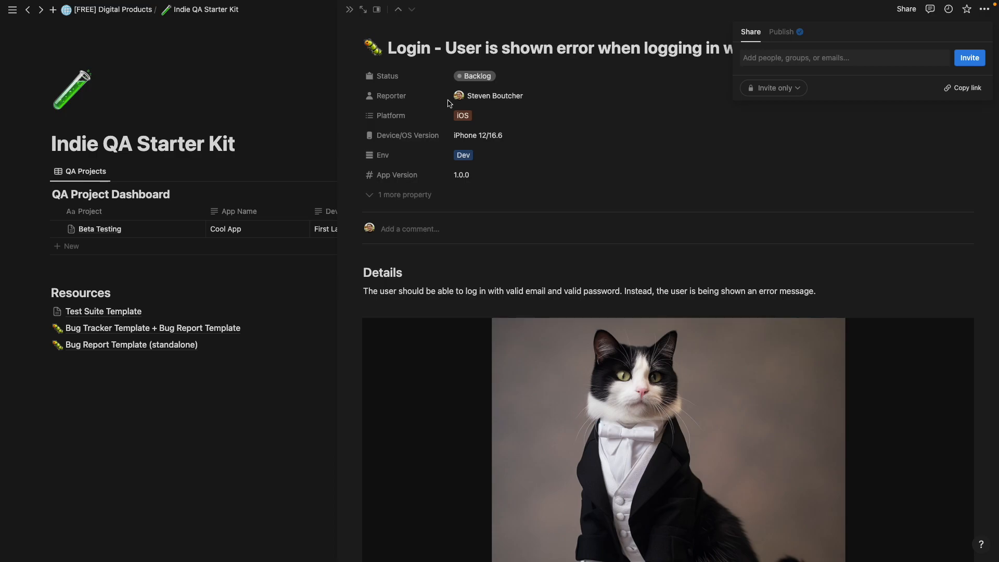
click(793, 32)
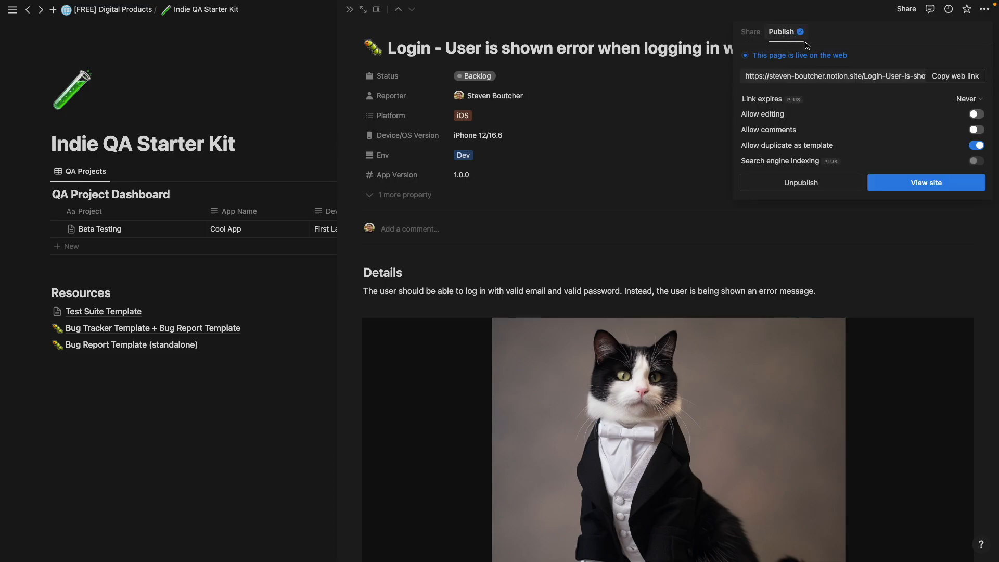
Copy the published bug report's web link and close its sharing options.
click(968, 76)
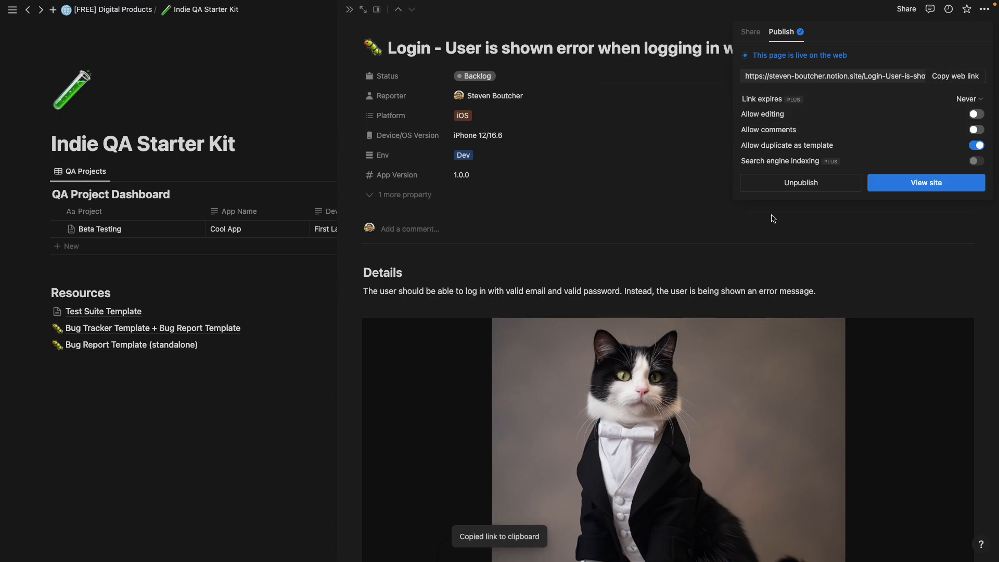
mouse_move(889, 153)
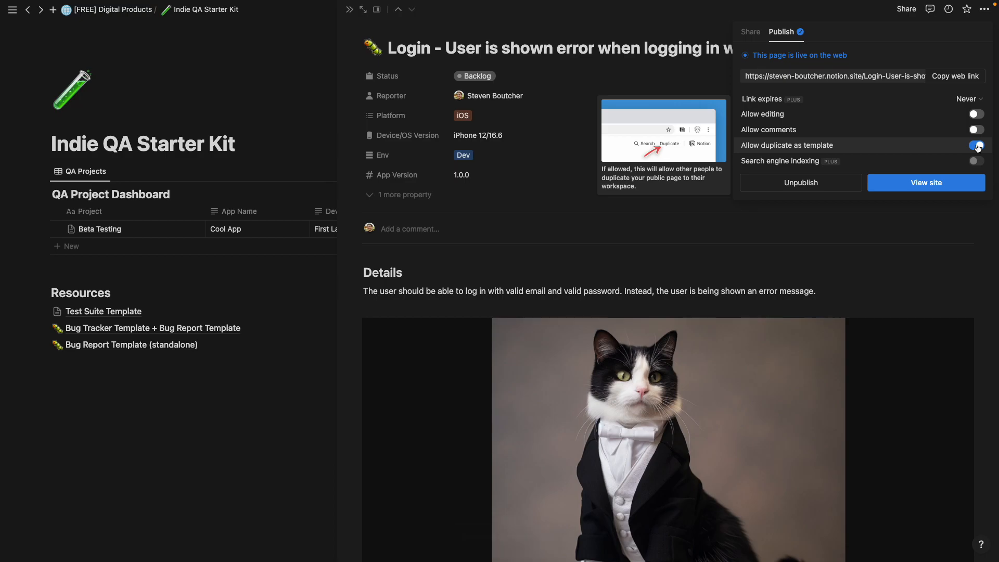
mouse_move(881, 134)
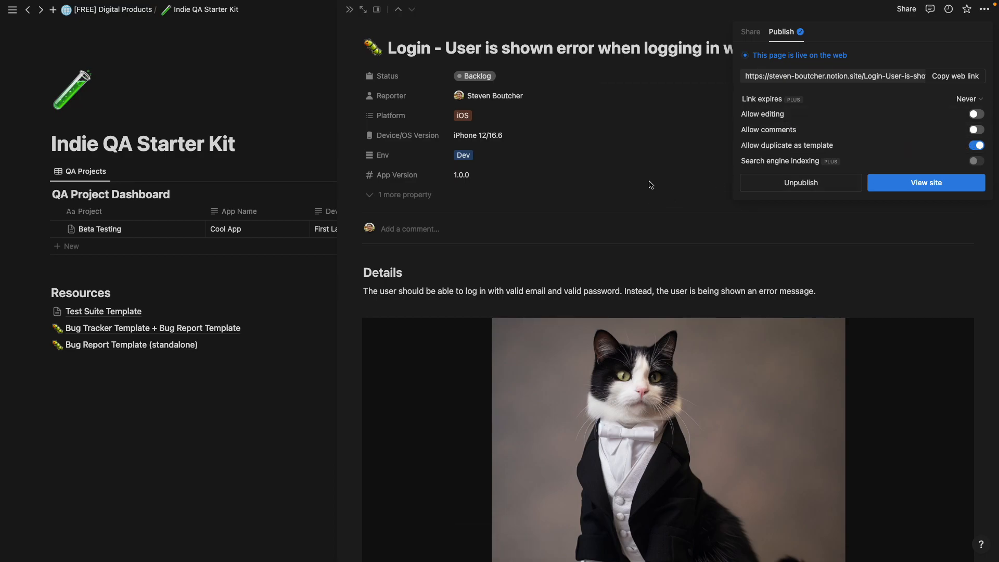
click(702, 193)
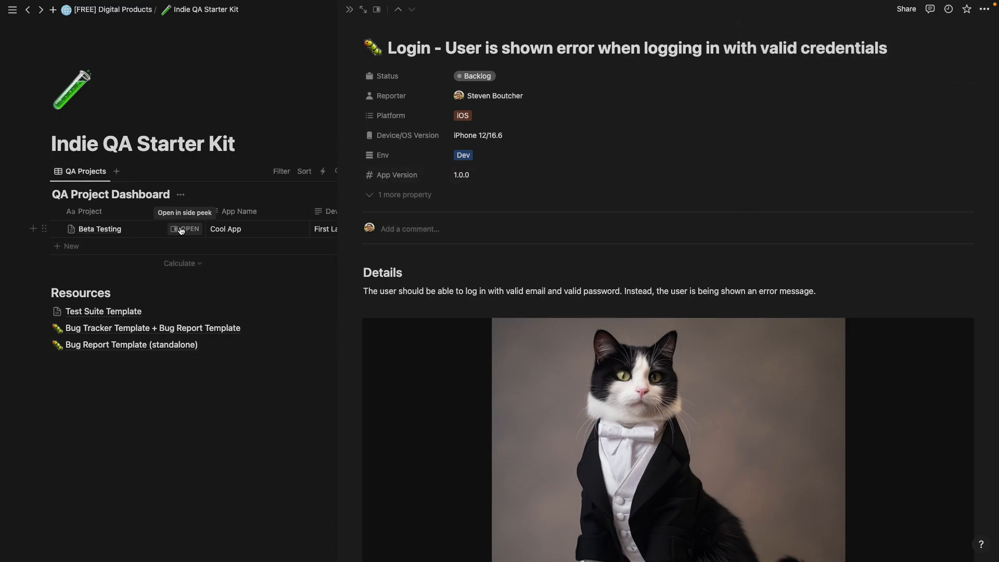
Open the Login test case in the Regression cycle of the Beta Testing project's Cool App test suite.
click(183, 230)
scroll(509, 337, down, 2)
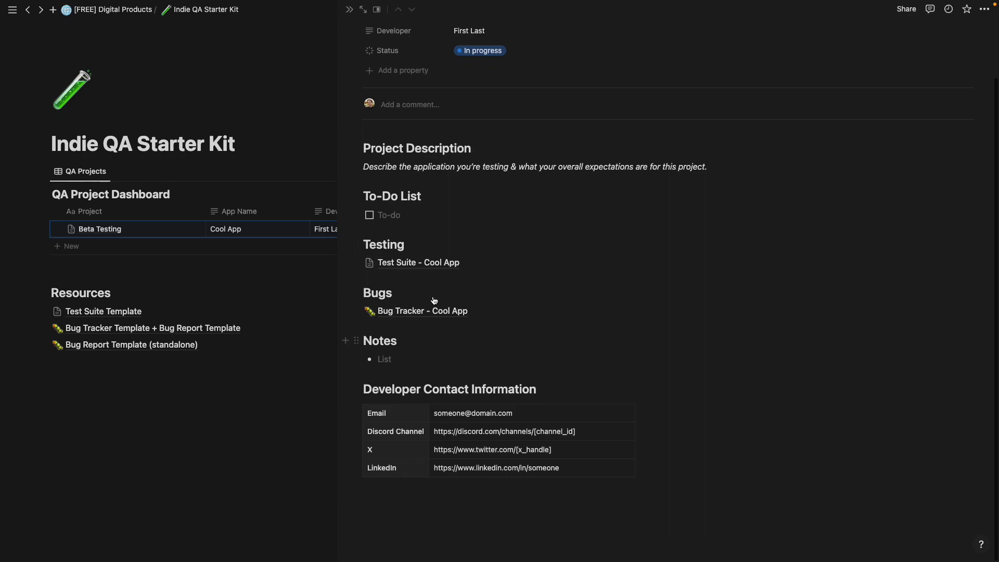
click(429, 263)
click(420, 113)
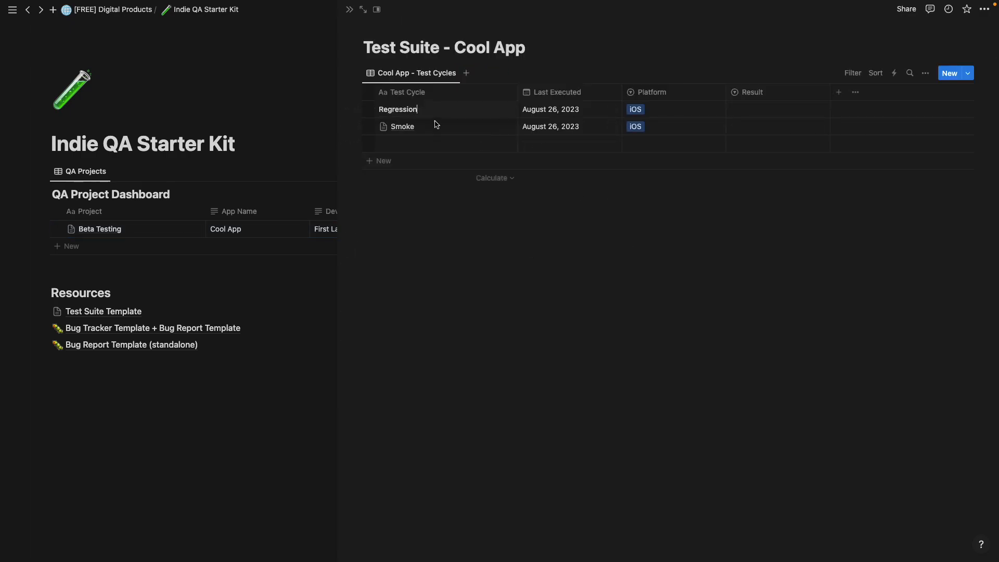
click(497, 109)
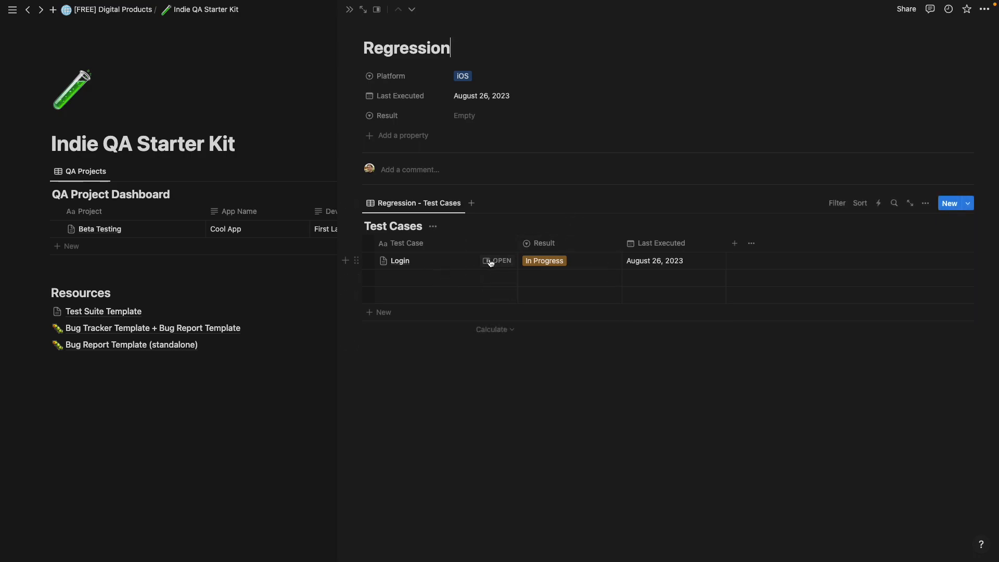
click(494, 261)
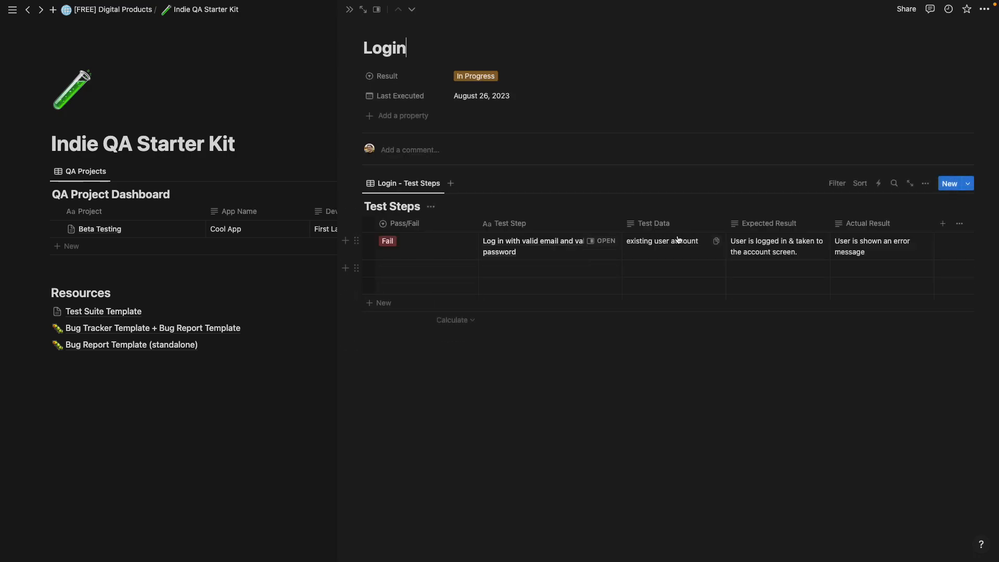
Try adding the copied bug report link as a plain URL in the failed step's Actual Result, and remove it.
click(877, 259)
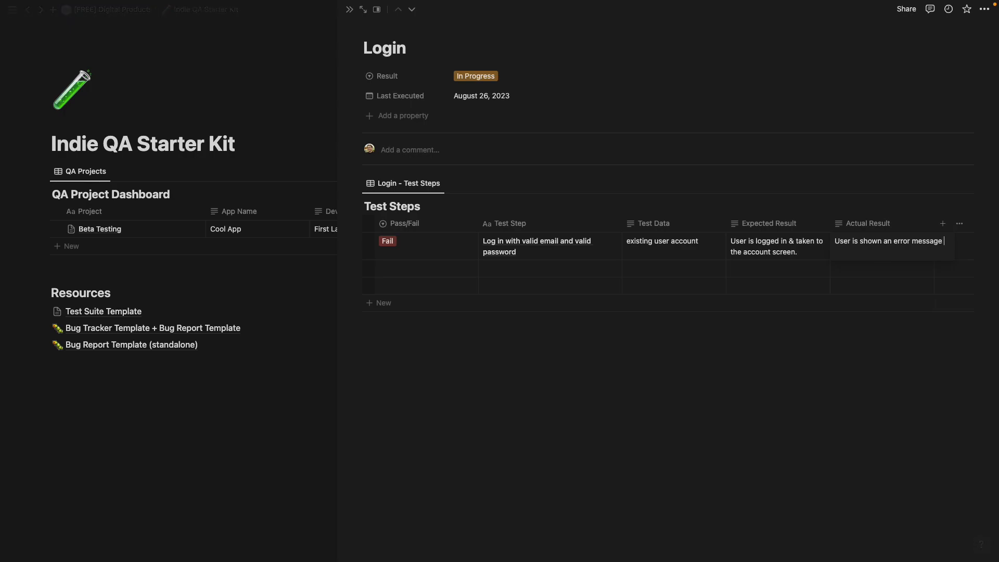
key(super+v)
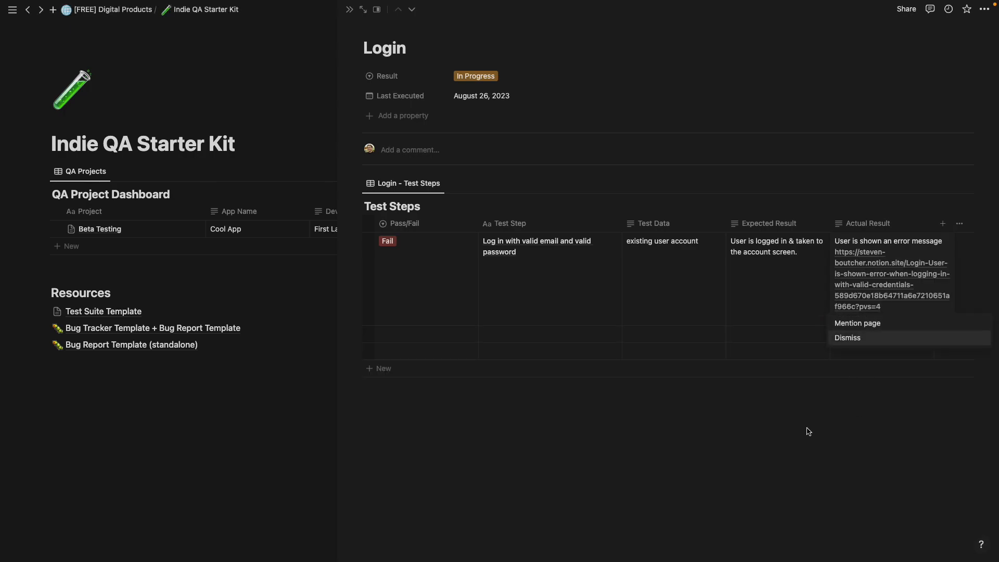
key(Escape)
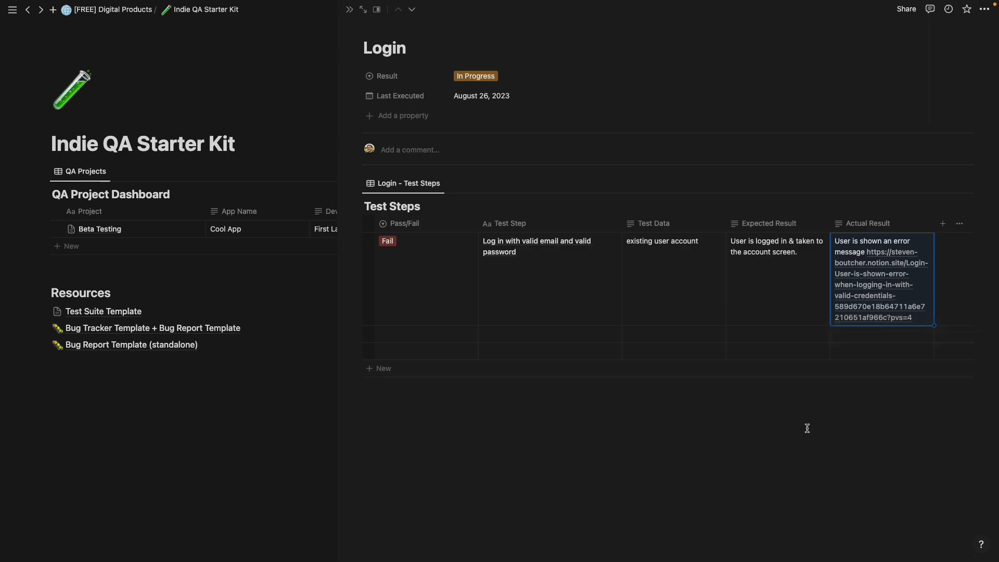
click(929, 323)
drag(904, 307, 841, 254)
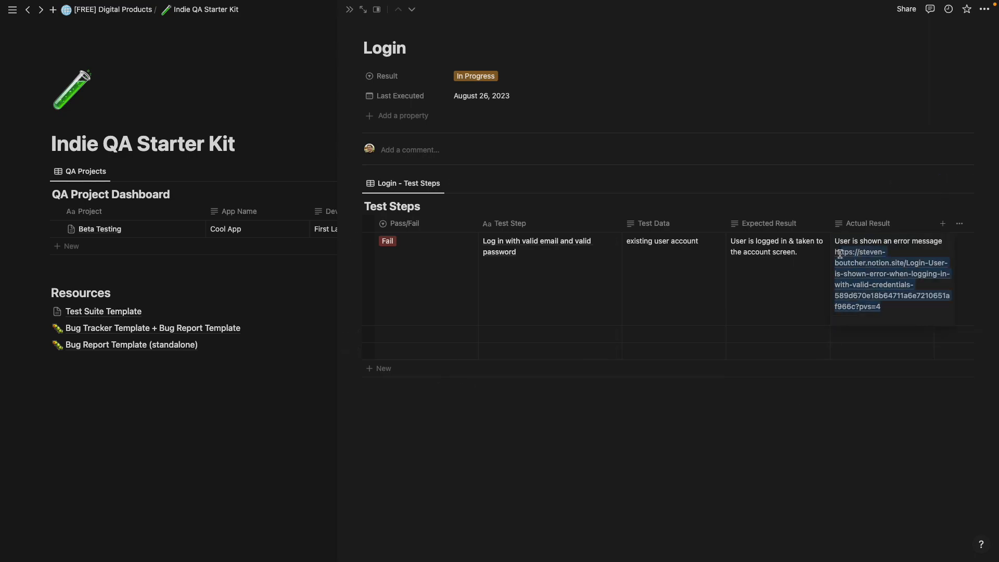
key(BackSpace)
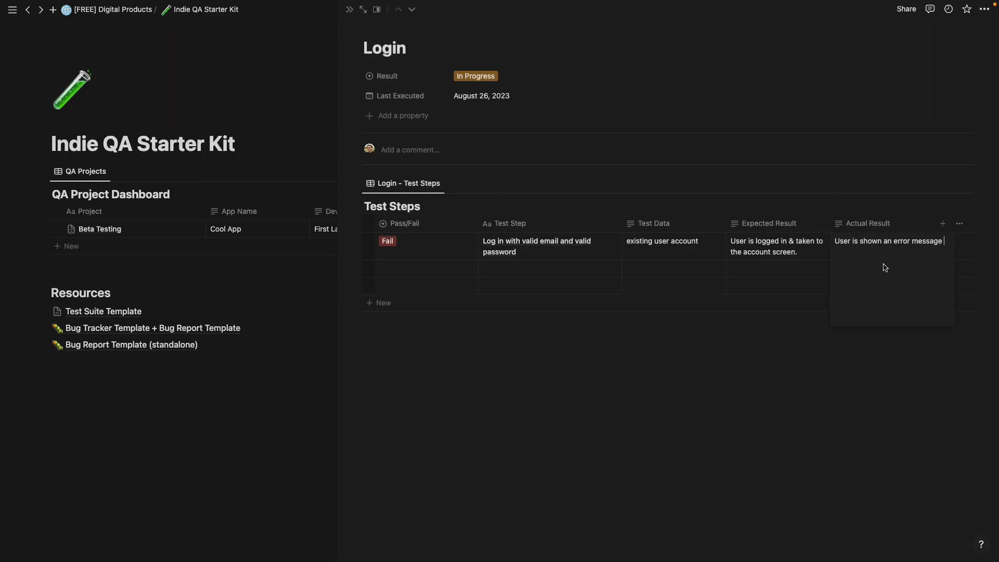
Paste the bug report link into the failed step's Actual Result as a page mention.
key(super+v)
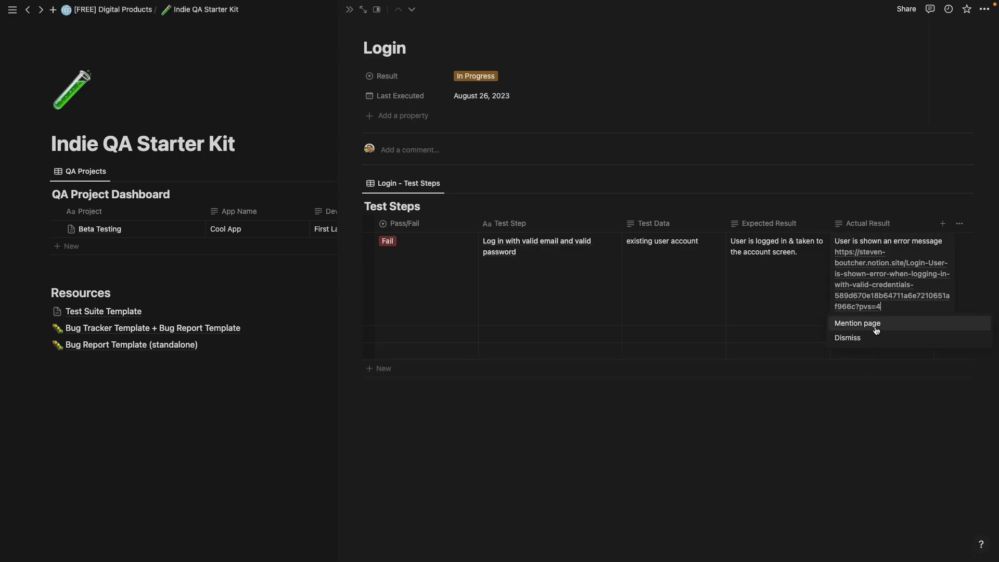
click(878, 325)
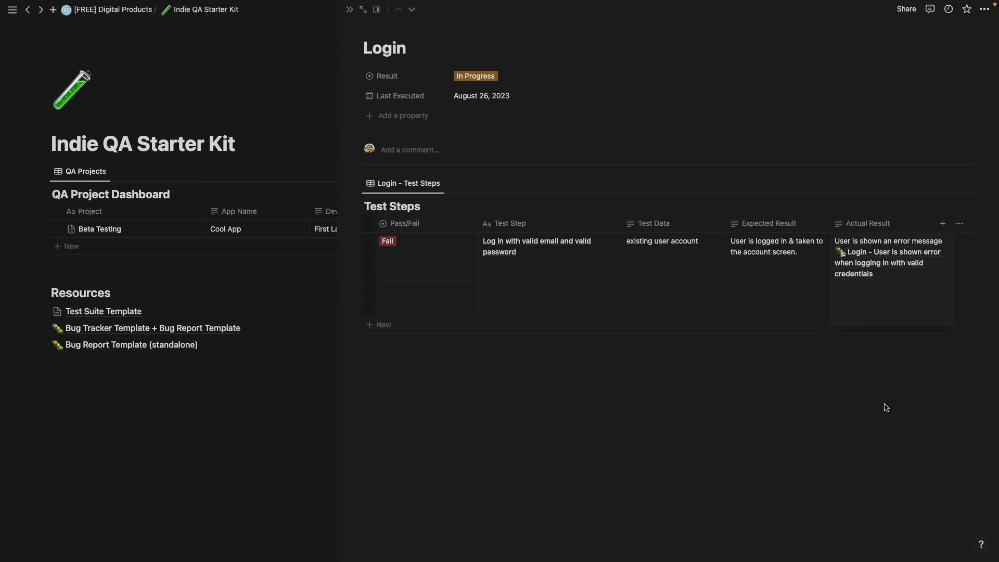
key(Escape)
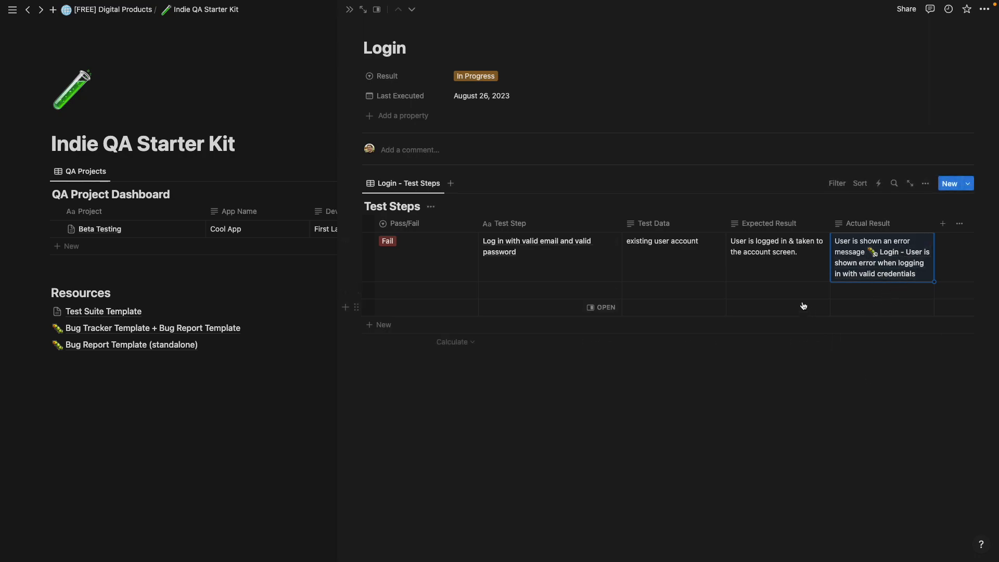
Open the bug report mentioned in the Actual Result and return to the Beta Testing project page.
click(894, 268)
scroll(465, 243, down, 1)
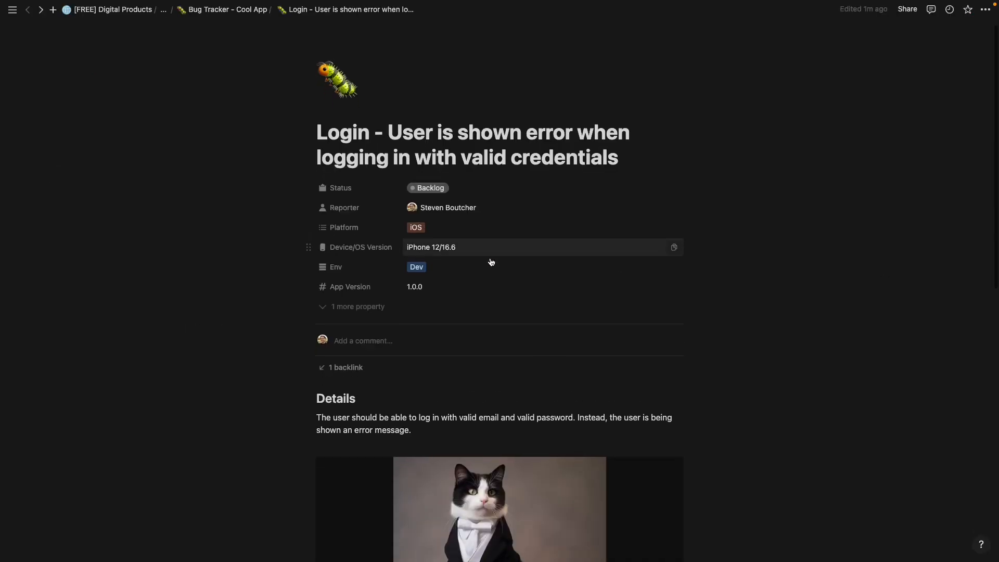
click(232, 11)
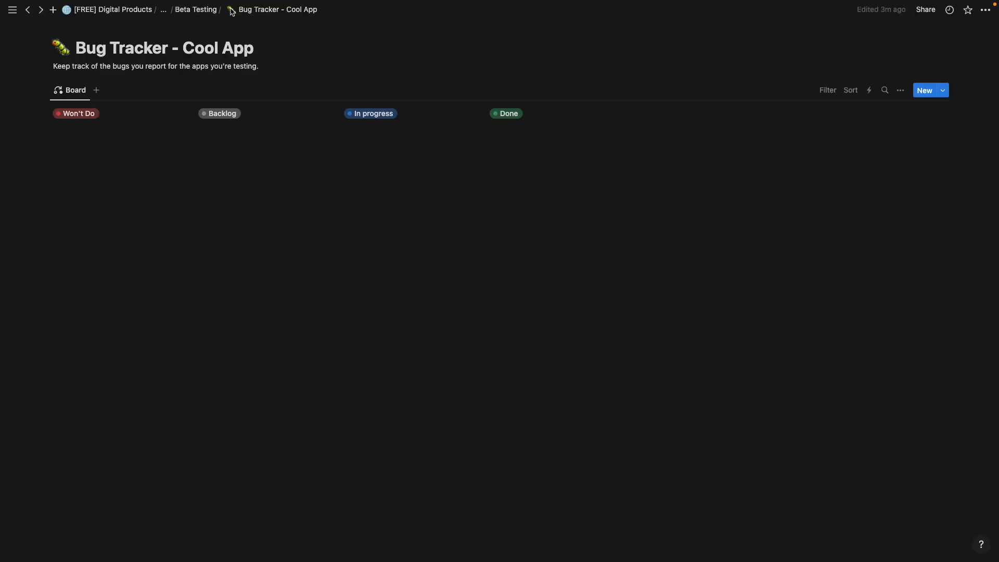
click(190, 11)
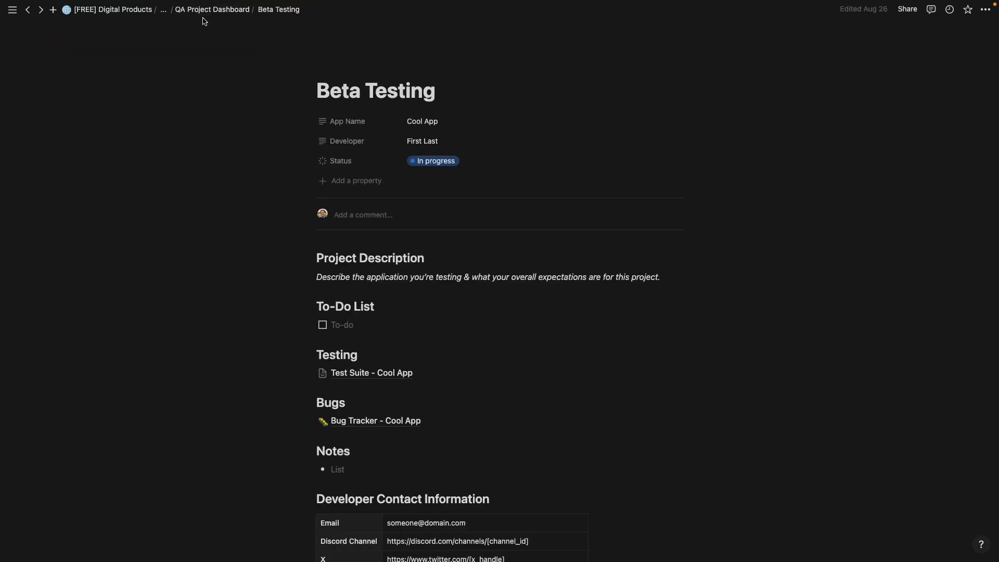
Delete the "Login - User is shown error when logging in with valid credentials" report from the Cool App bug tracker.
scroll(359, 245, down, 3)
scroll(364, 251, down, 2)
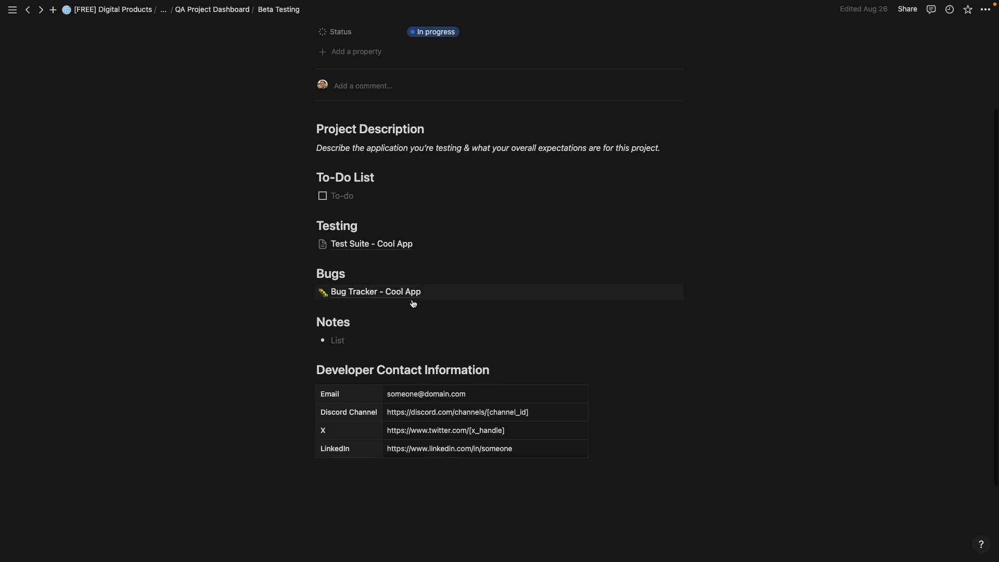
click(390, 290)
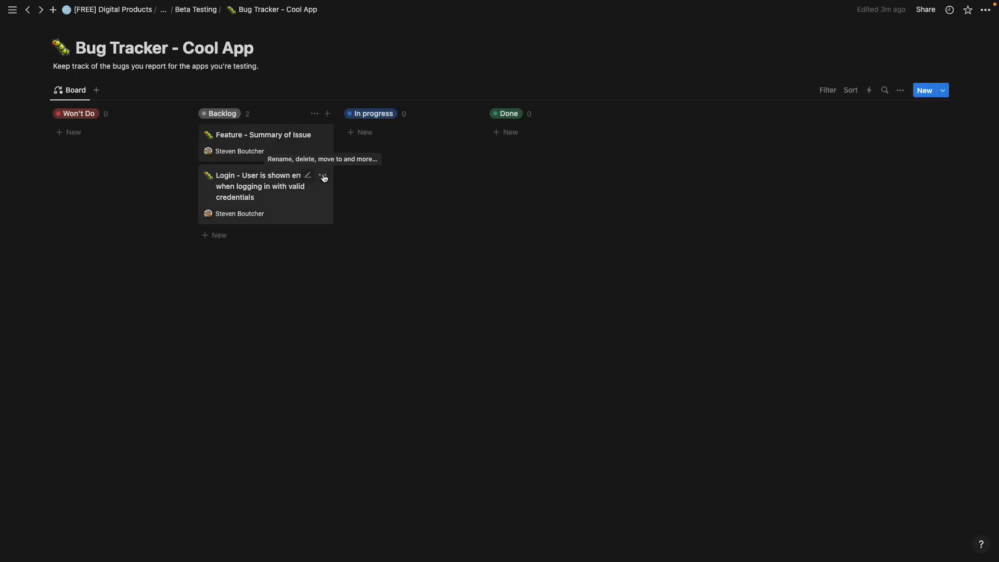
click(323, 175)
click(377, 210)
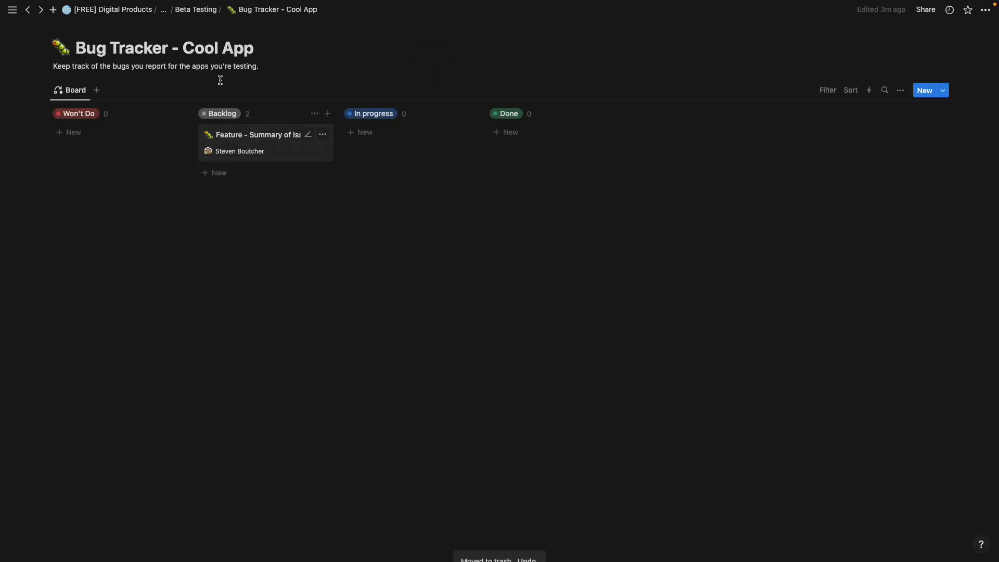
Go back to the Beta Testing project and open the Login test case in the Cool App test suite's Regression cycle.
click(203, 11)
scroll(470, 312, down, 2)
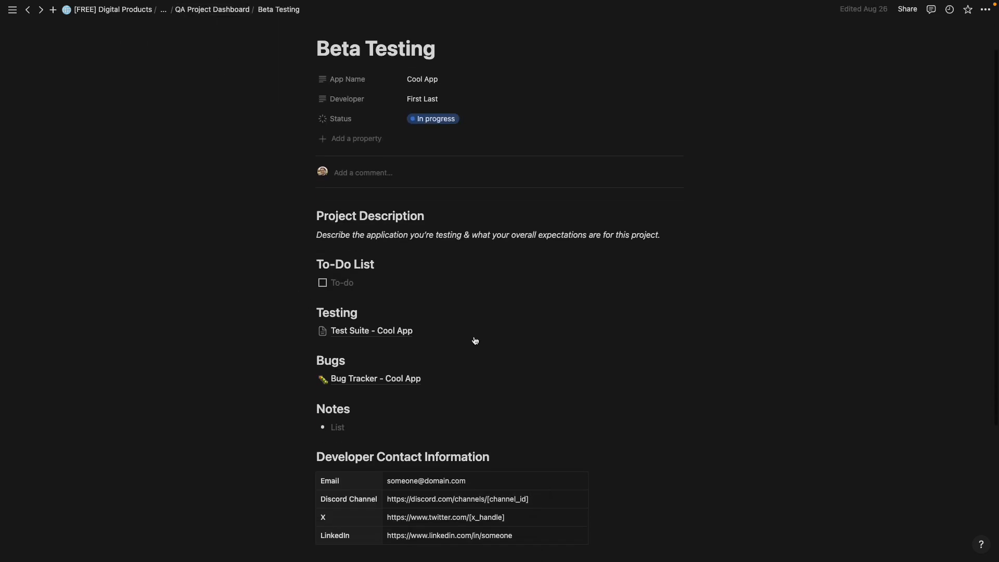
scroll(339, 104, up, 2)
mouse_move(230, 21)
scroll(337, 232, down, 5)
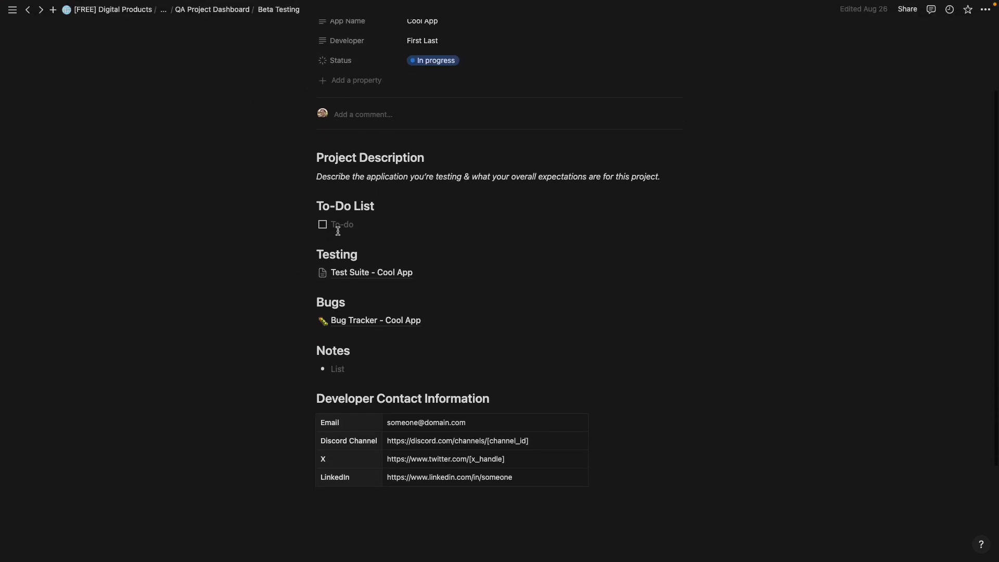
click(382, 251)
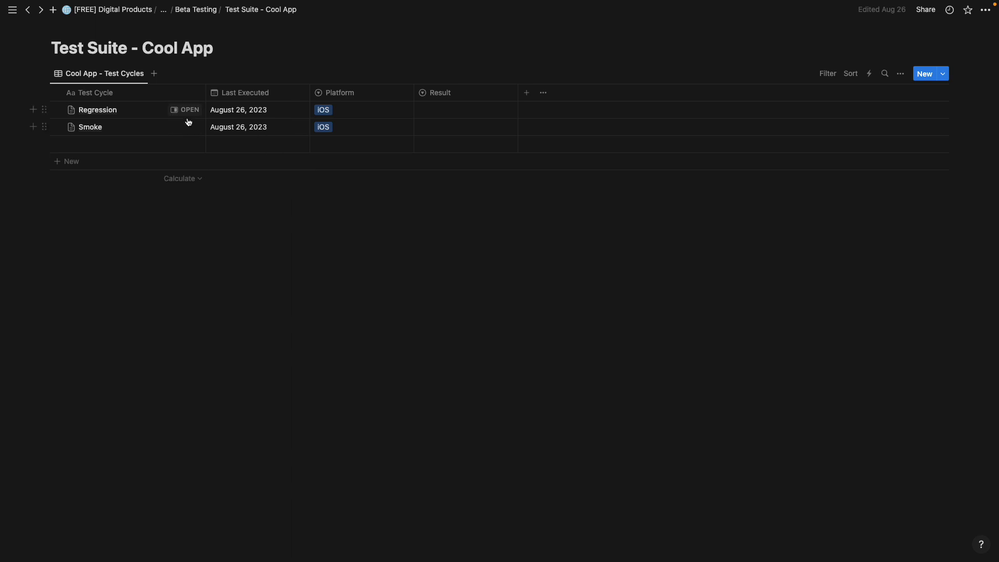
click(189, 110)
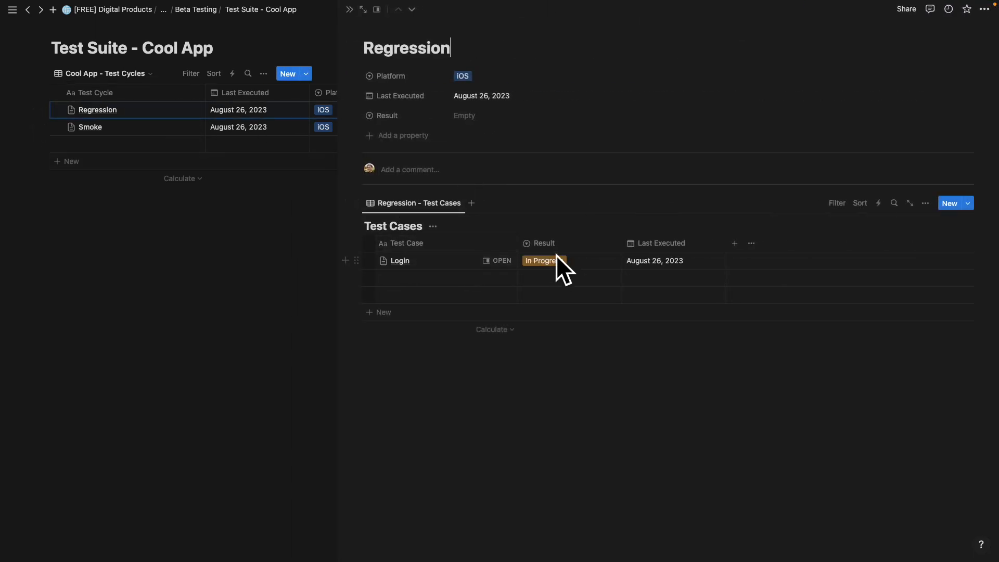
click(487, 261)
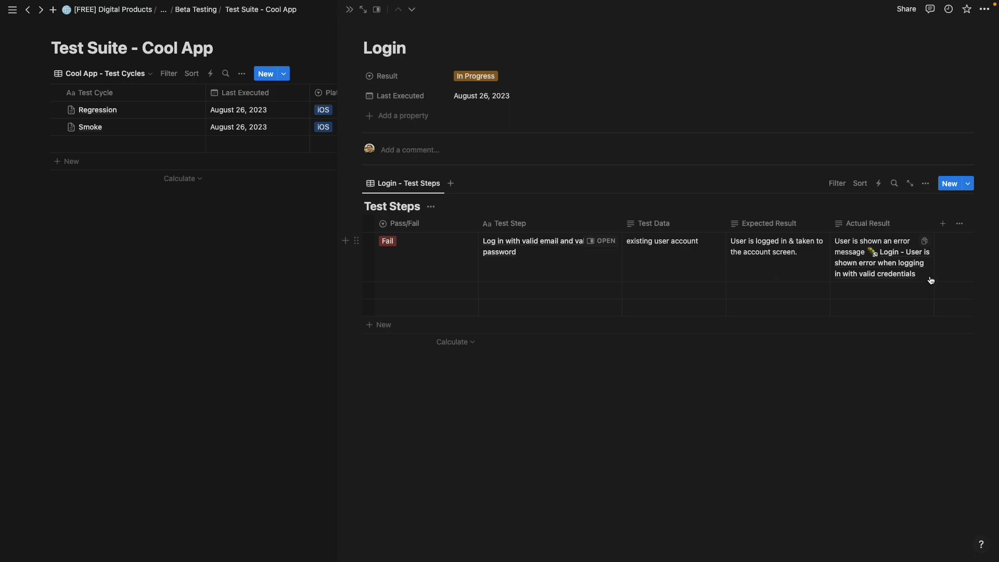
Clear the Actual Result and Expected Result of the failed Login test step.
drag(919, 274, 824, 252)
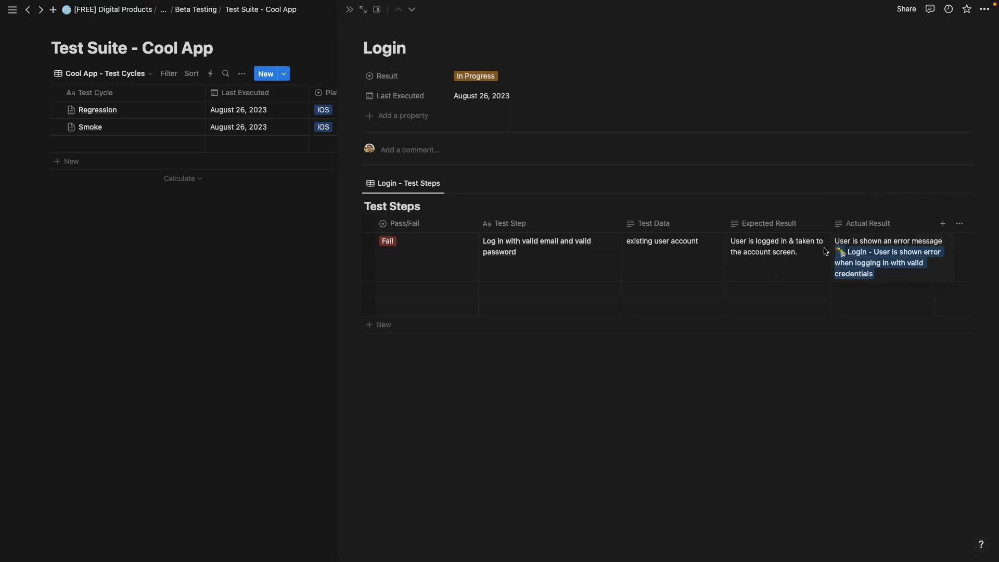
key(BackSpace)
triple_click(885, 244)
key(BackSpace)
key(Escape)
click(785, 250)
triple_click(786, 250)
key(BackSpace)
key(Escape)
Clear the Test Data and Test Step text in the first row of the Login test steps.
click(663, 248)
triple_click(663, 248)
key(BackSpace)
key(Escape)
key(Escape)
click(529, 246)
triple_click(524, 243)
key(BackSpace)
key(Escape)
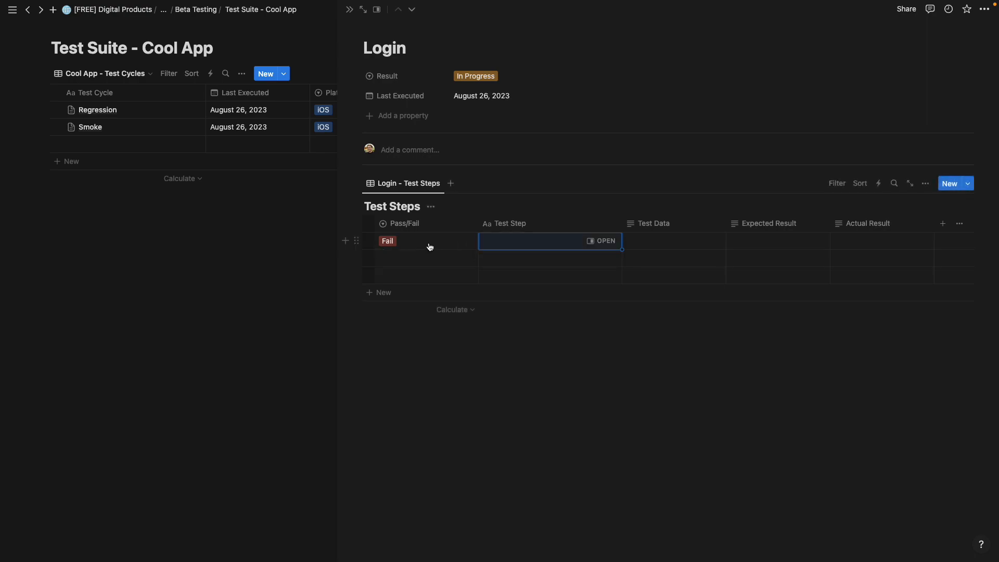
Remove the Fail value from the first row's Pass/Fail field and close the Login test case.
click(428, 242)
click(400, 242)
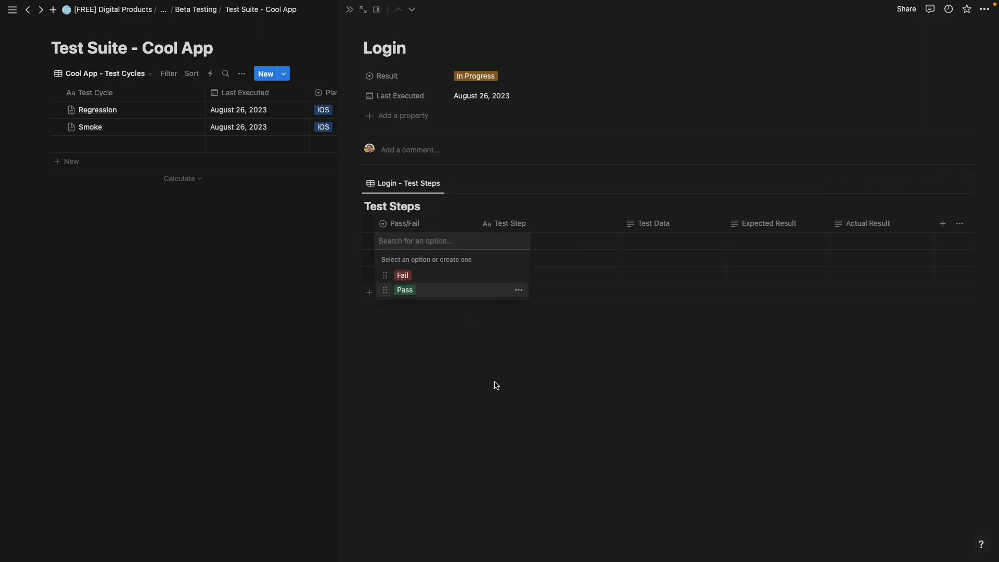
key(Escape)
click(537, 412)
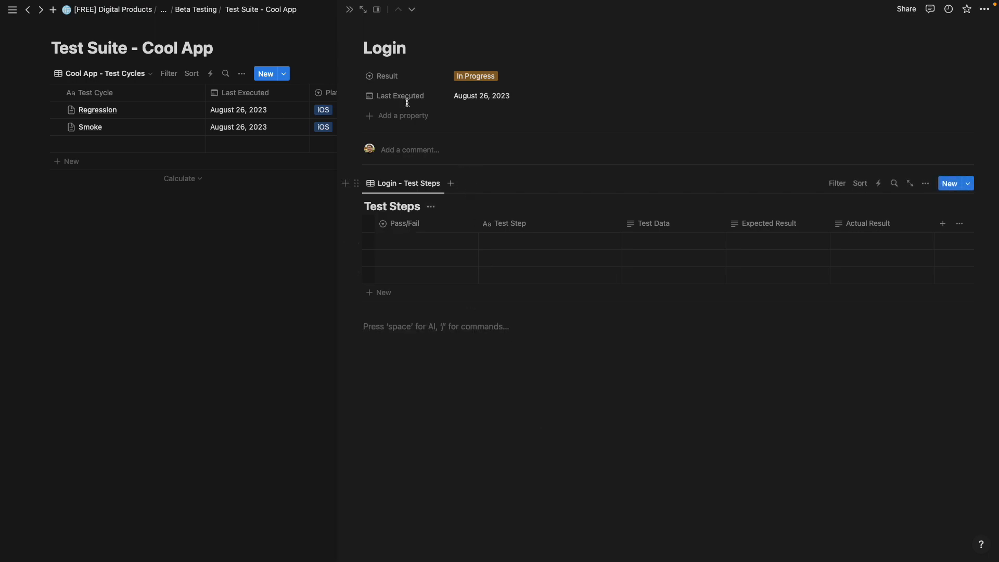
click(349, 9)
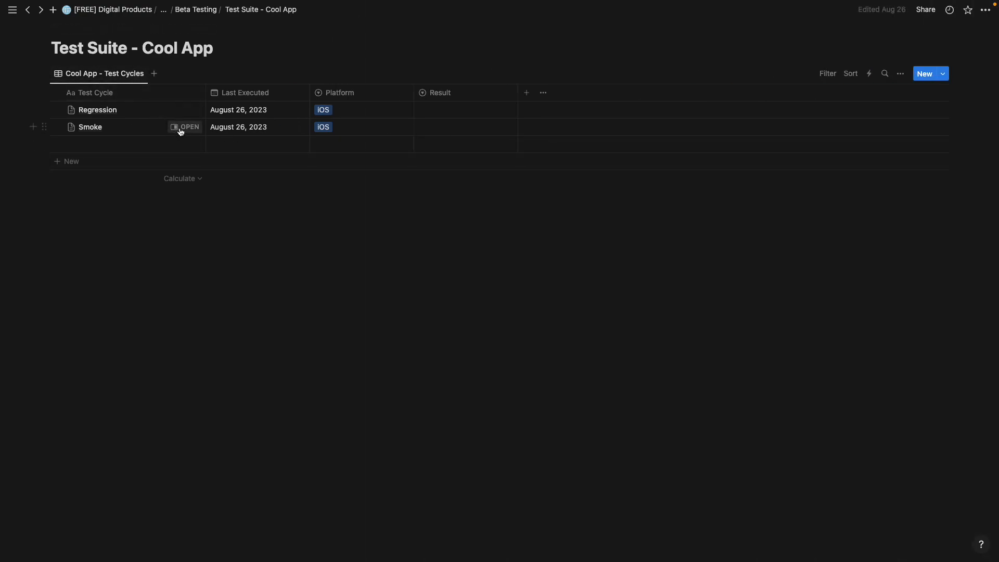
Open the Login test case in the Smoke test cycle, and close it to return to the test suite.
click(180, 129)
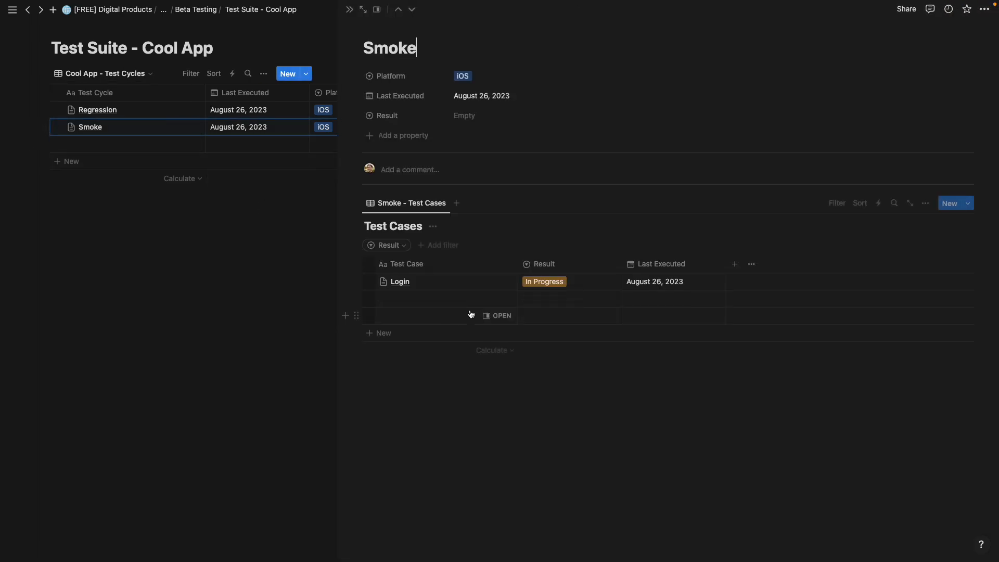
click(494, 281)
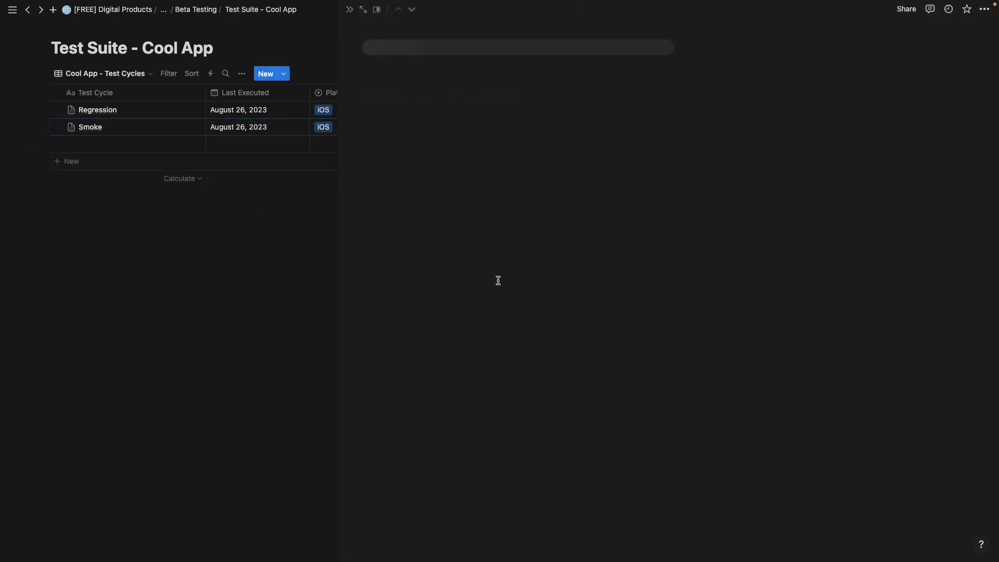
click(279, 281)
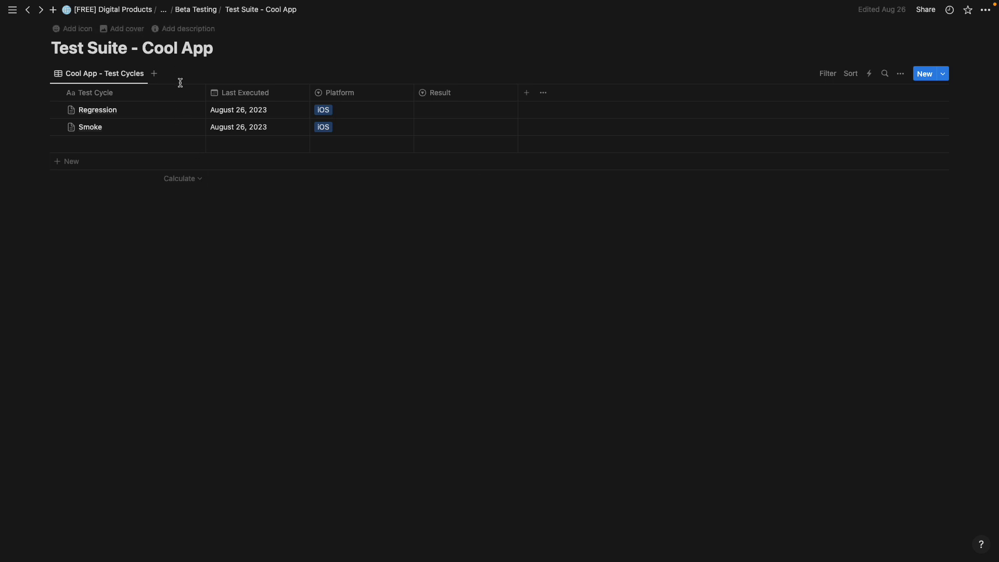
Return from the Cool App test suite to the Beta Testing page, skim it, and go back to the QA Project Dashboard.
click(200, 11)
scroll(390, 290, down, 5)
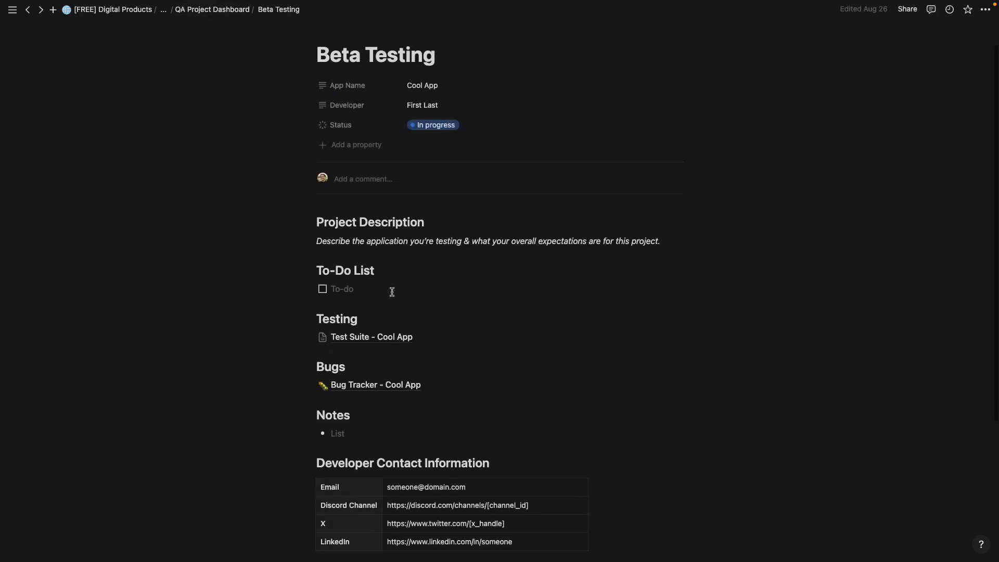
scroll(391, 292, up, 5)
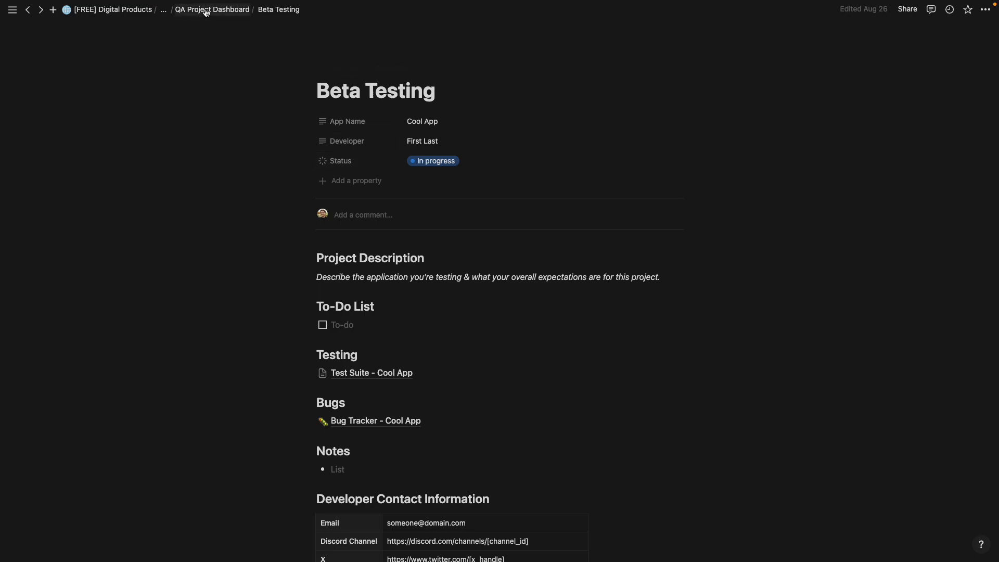
click(238, 12)
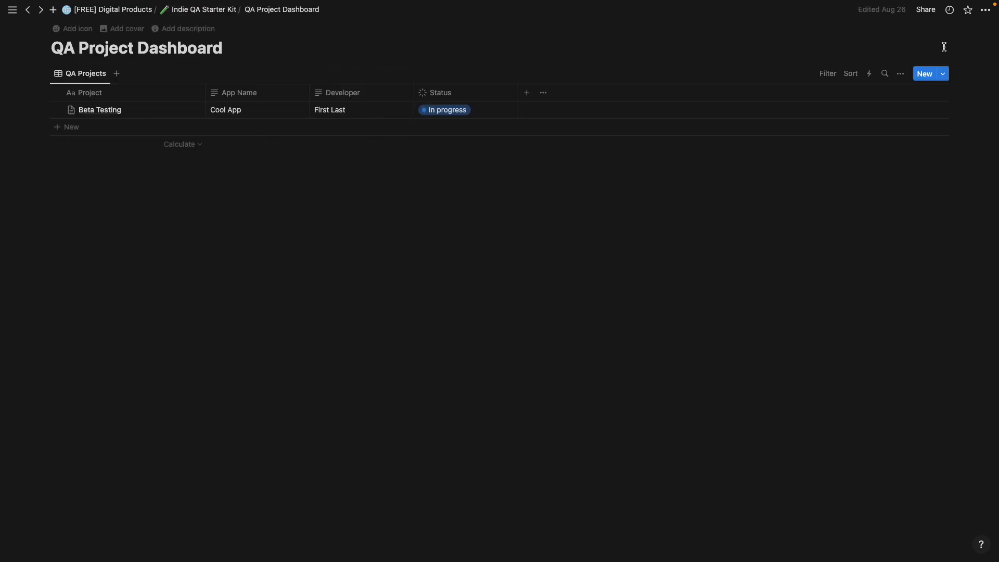
Examine the QA Project Dashboard's sharing options, publish settings and page actions such as Duplicate.
click(926, 11)
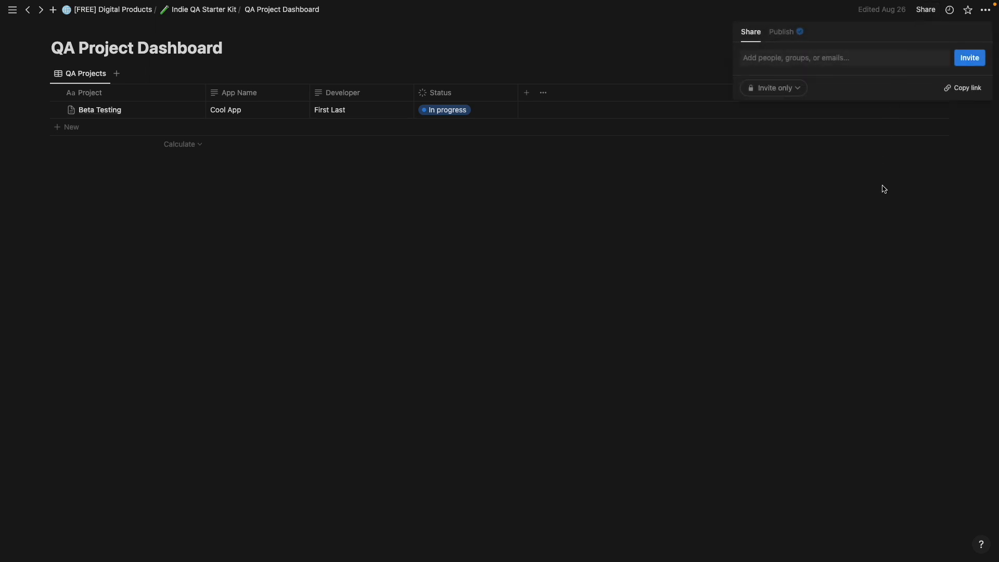
click(986, 10)
click(985, 10)
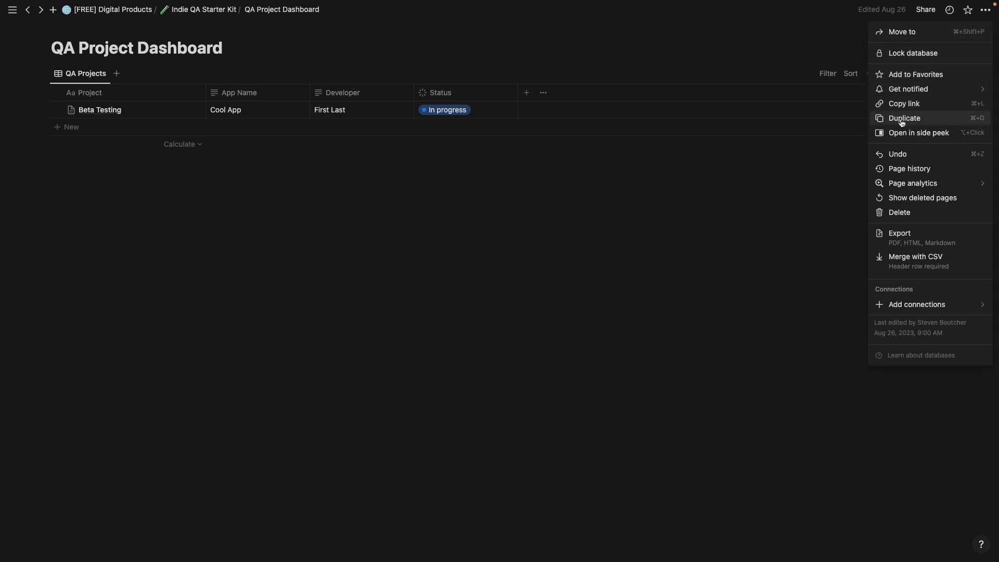
click(418, 316)
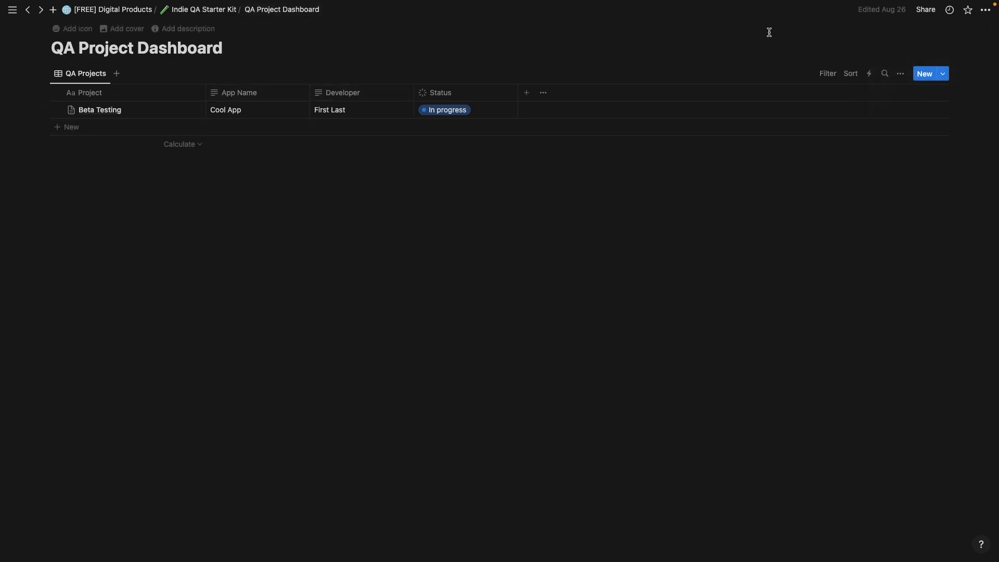
click(926, 16)
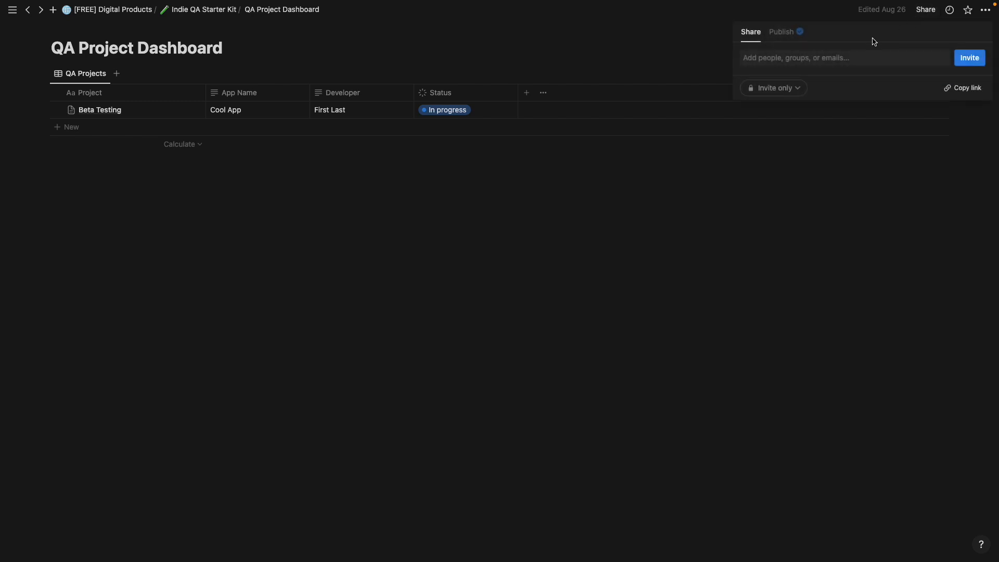
click(791, 34)
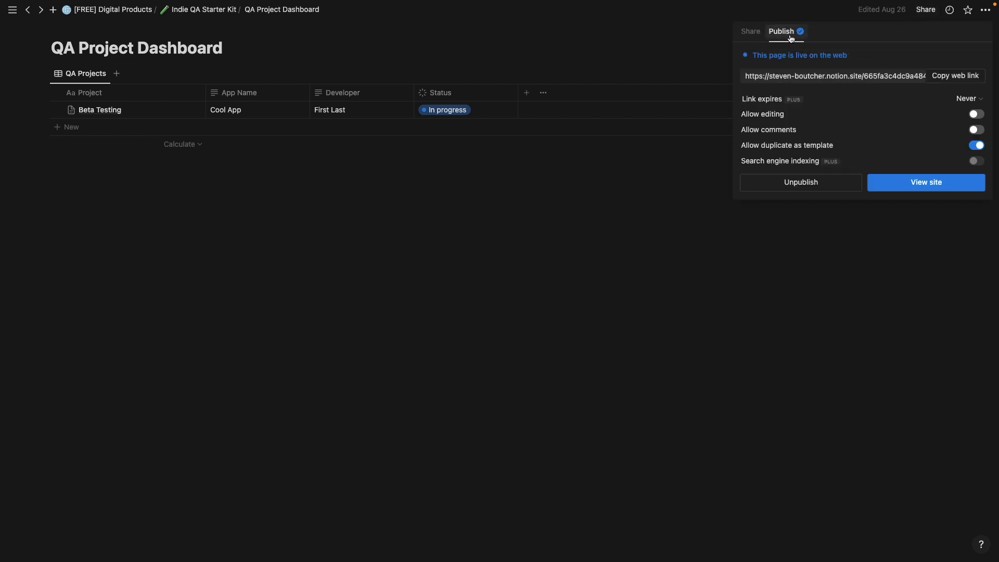
click(750, 32)
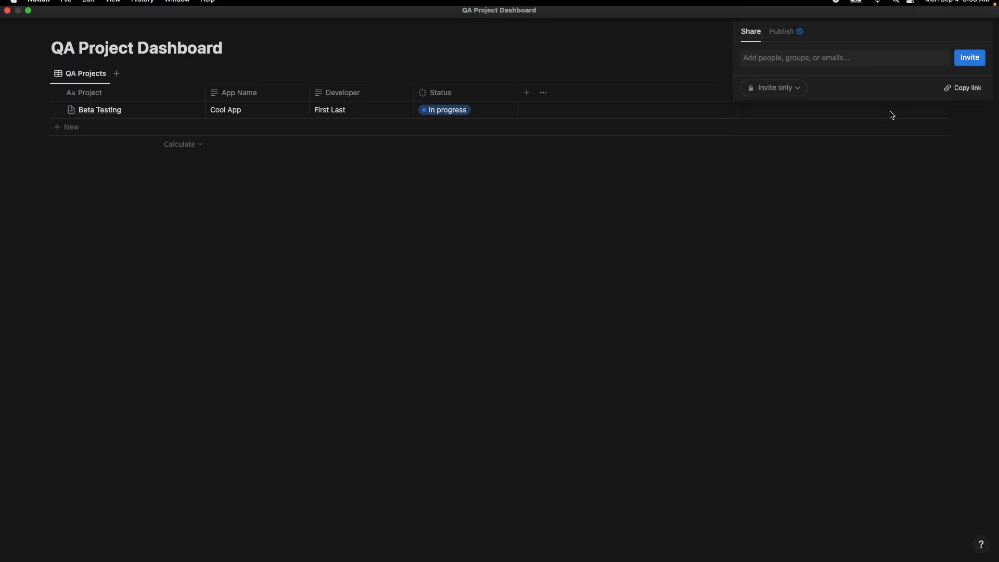
click(986, 13)
click(986, 13)
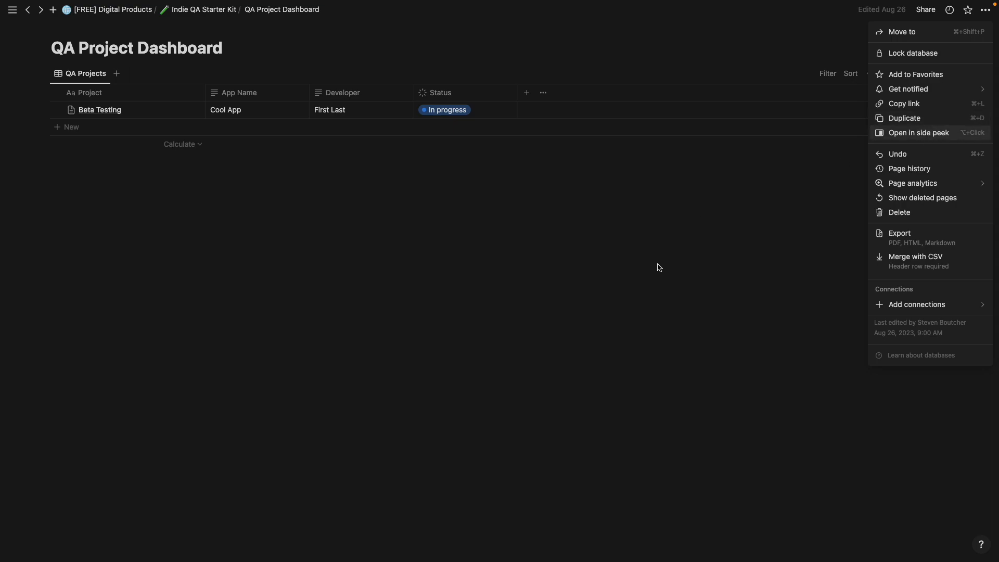
Open the published QA Project Dashboard site in Chrome from its publish settings.
click(924, 11)
click(925, 10)
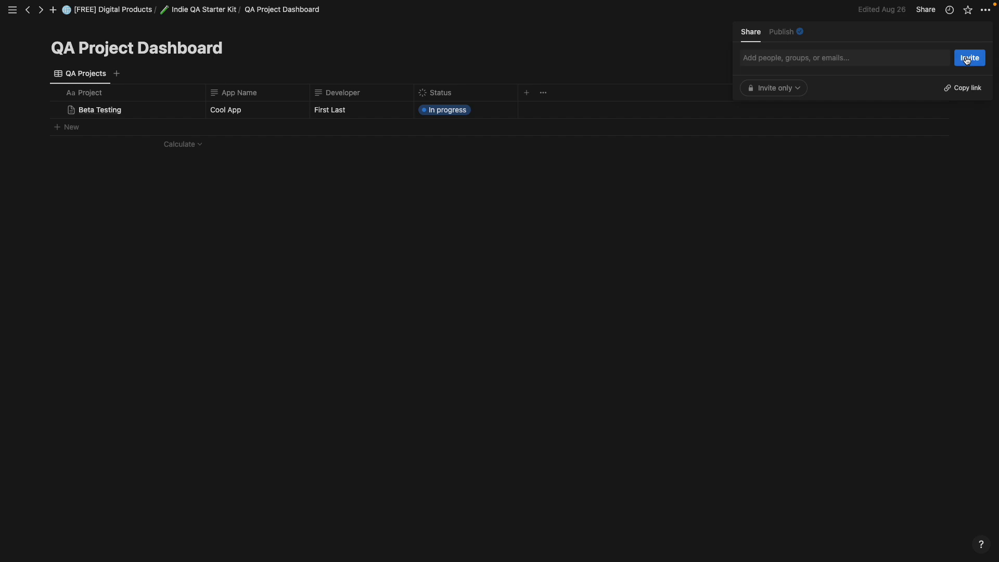
click(791, 31)
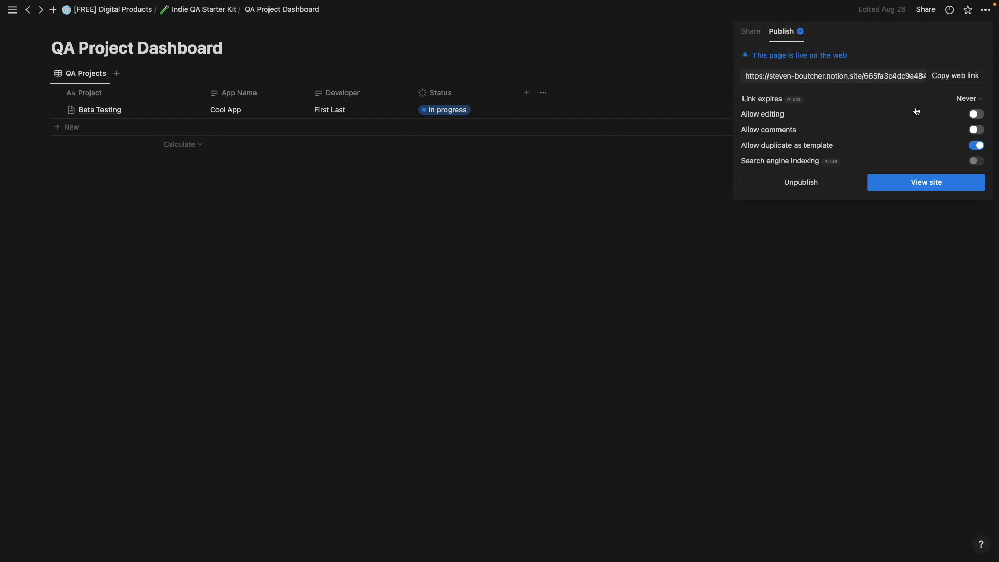
click(930, 185)
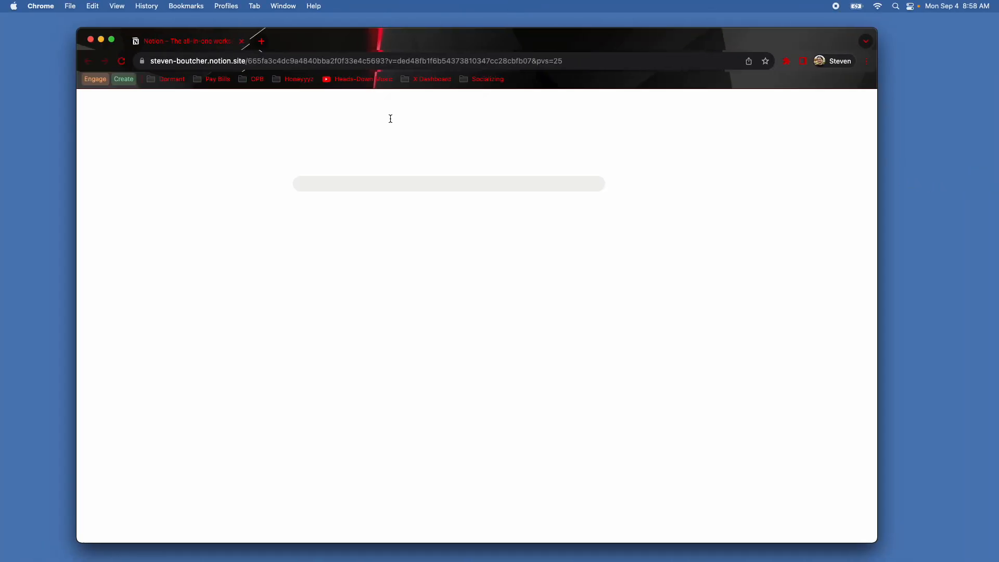
Duplicate the published QA Project Dashboard into the personal Notion workspace.
click(798, 102)
click(772, 103)
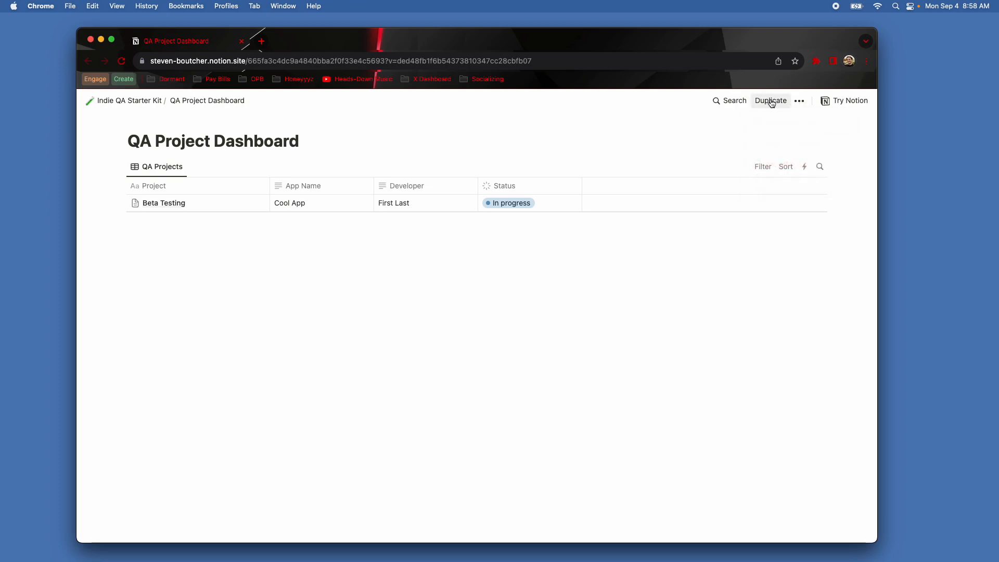
click(772, 102)
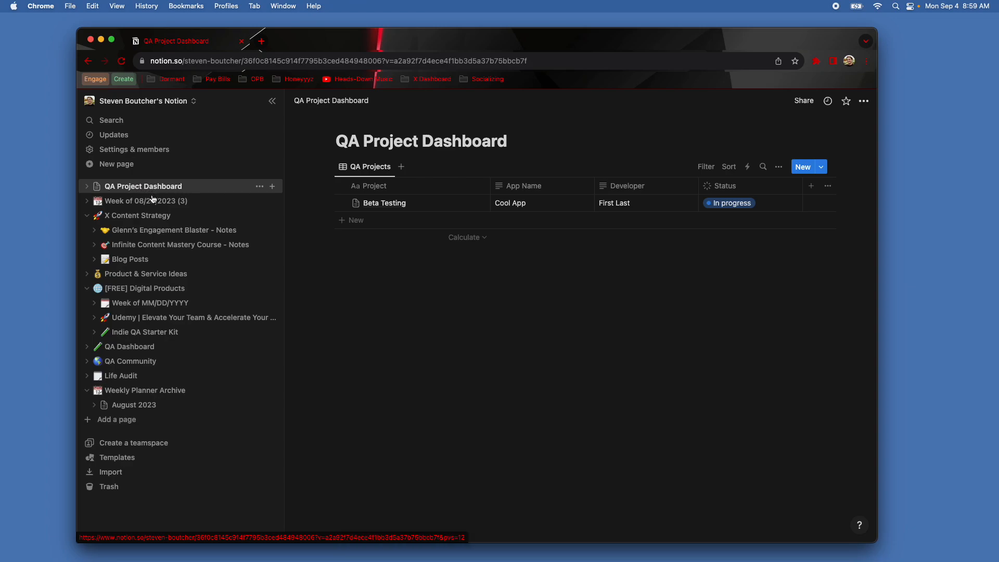
Check the subpages of the duplicated QA Project Dashboard and delete the copy from the workspace.
click(87, 187)
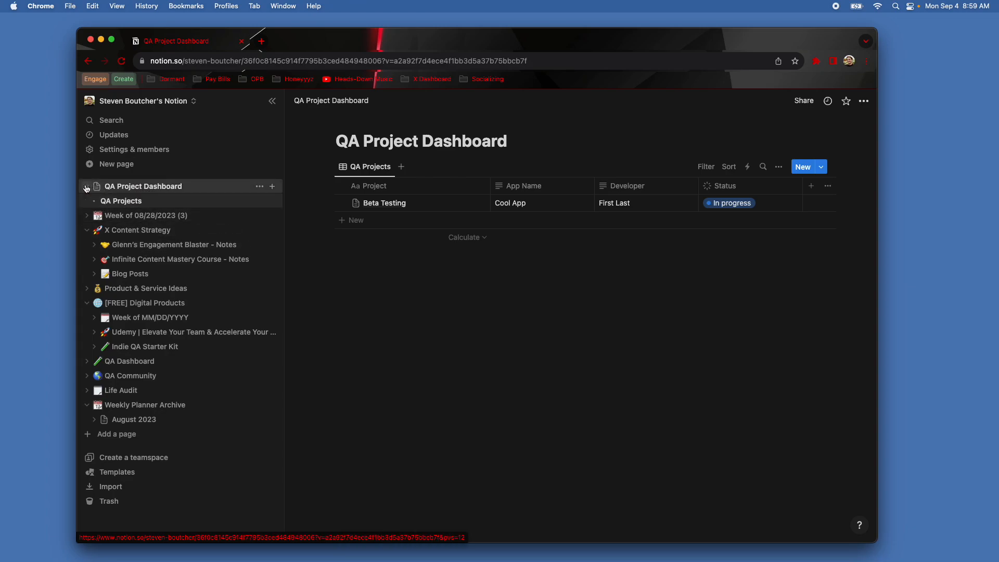
click(87, 188)
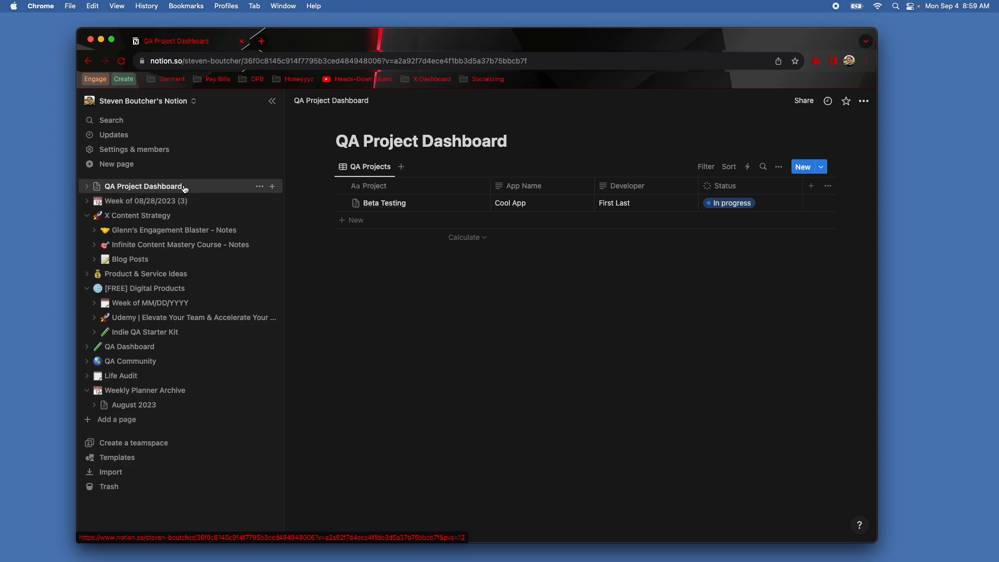
click(259, 186)
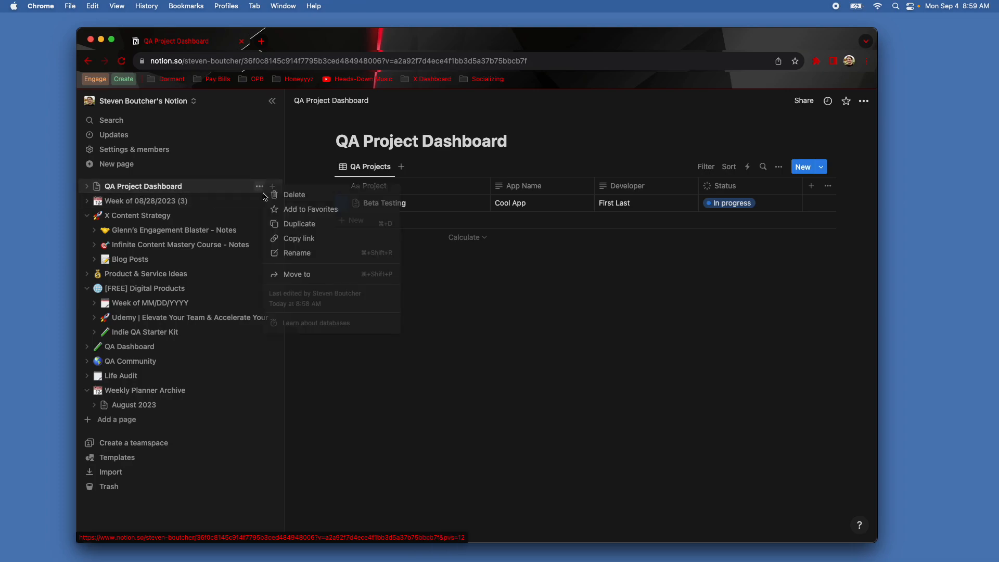
click(312, 194)
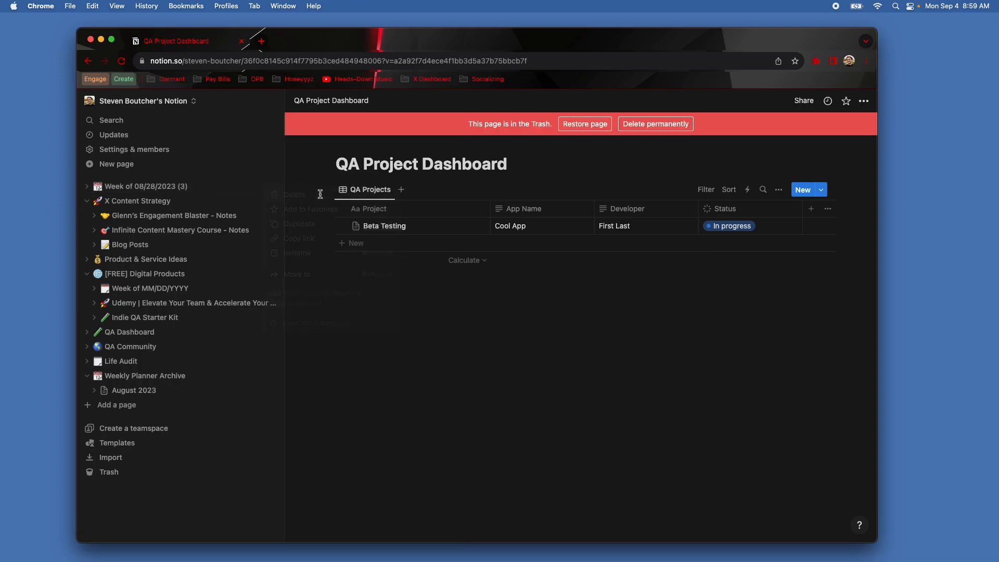
Open the QA Dashboard page and enlarge the browser window to fill most of the screen.
click(138, 332)
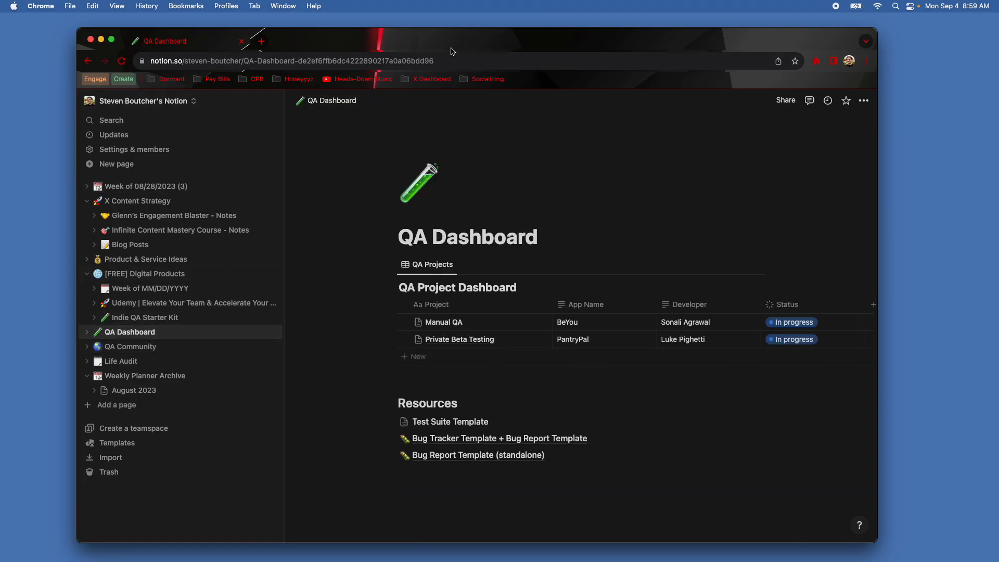
drag(490, 48, 425, 40)
drag(810, 533, 980, 530)
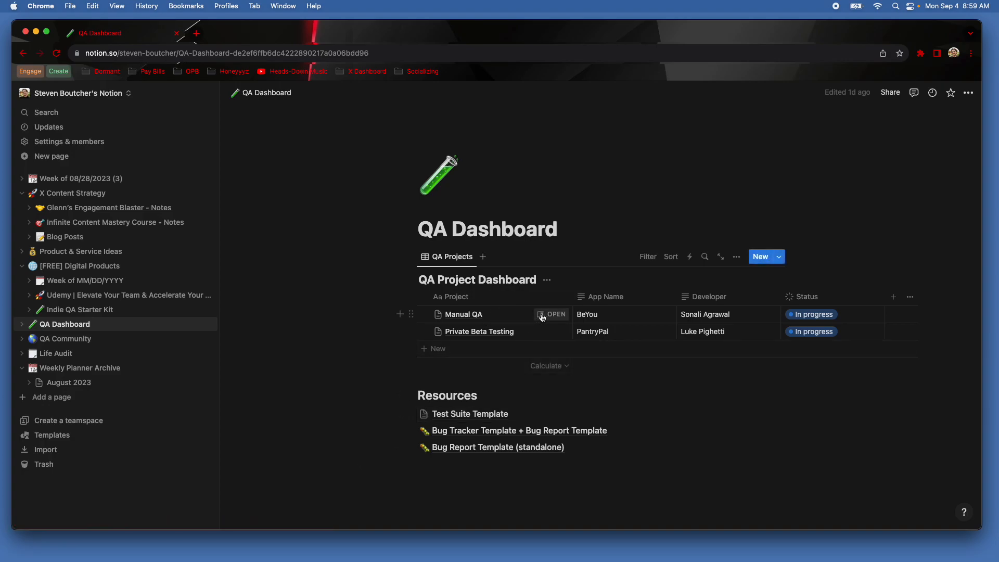
Open the Manual QA project in side peek and review its to-do list, testing, bugs and developer contact sections.
click(541, 314)
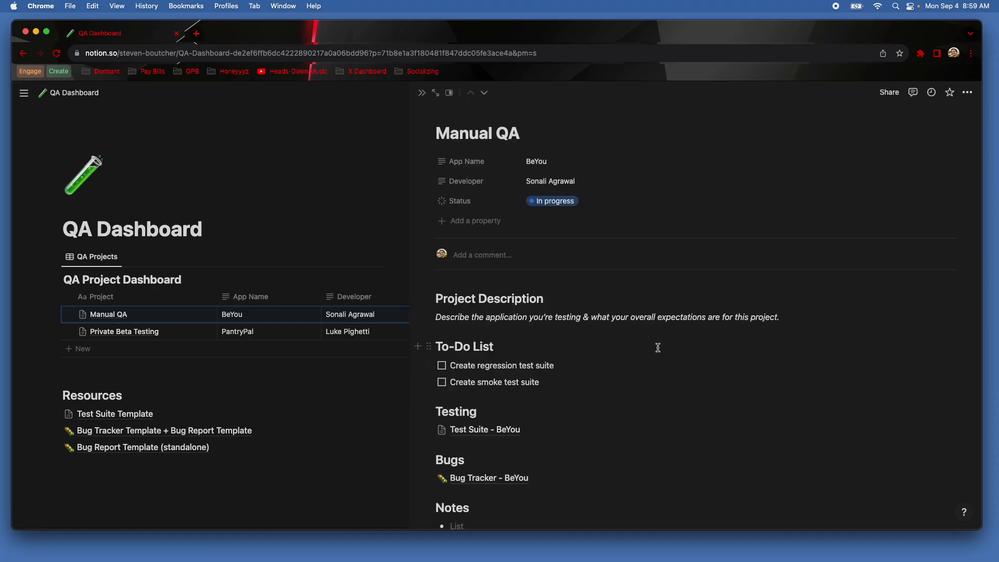
scroll(657, 348, down, 5)
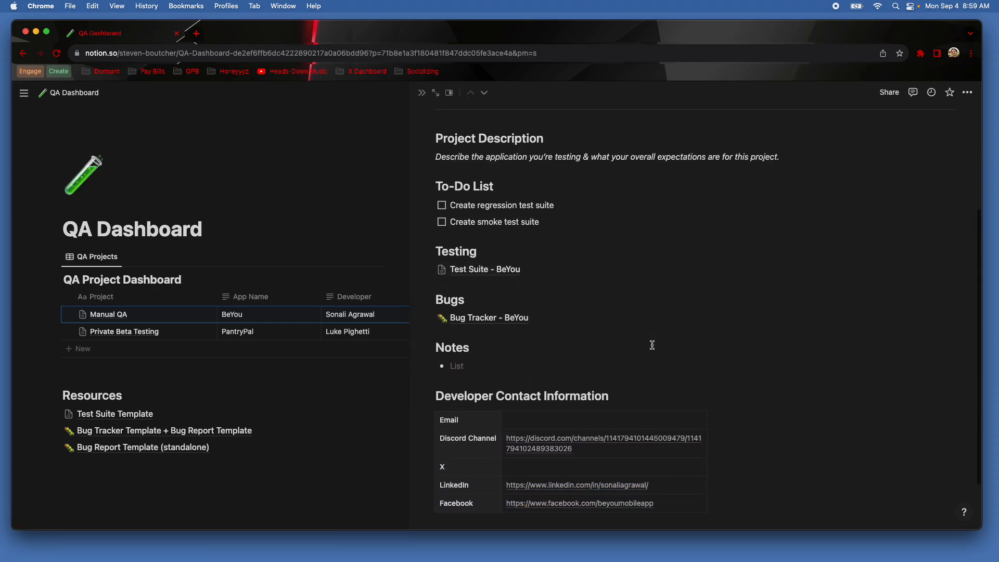
scroll(653, 345, down, 2)
scroll(602, 268, up, 2)
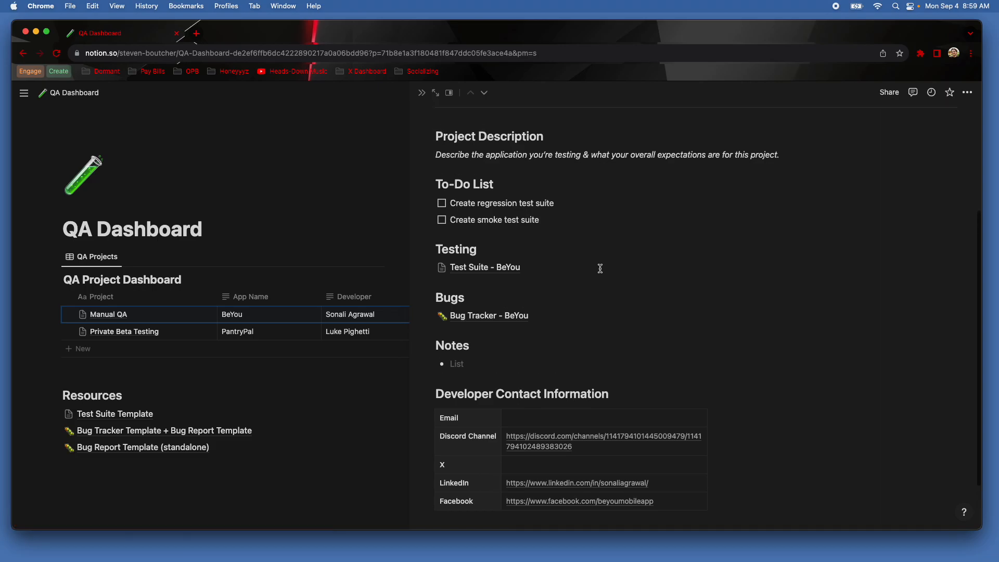
Open the Sign In invalid email/password bug report from the BeYou bug tracker and examine its details and screenshot.
click(514, 316)
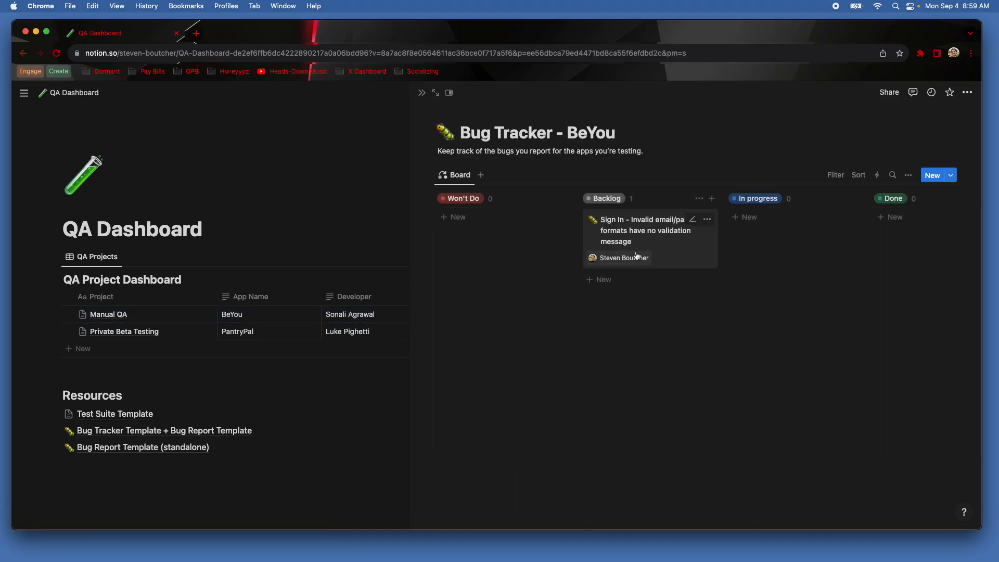
click(640, 233)
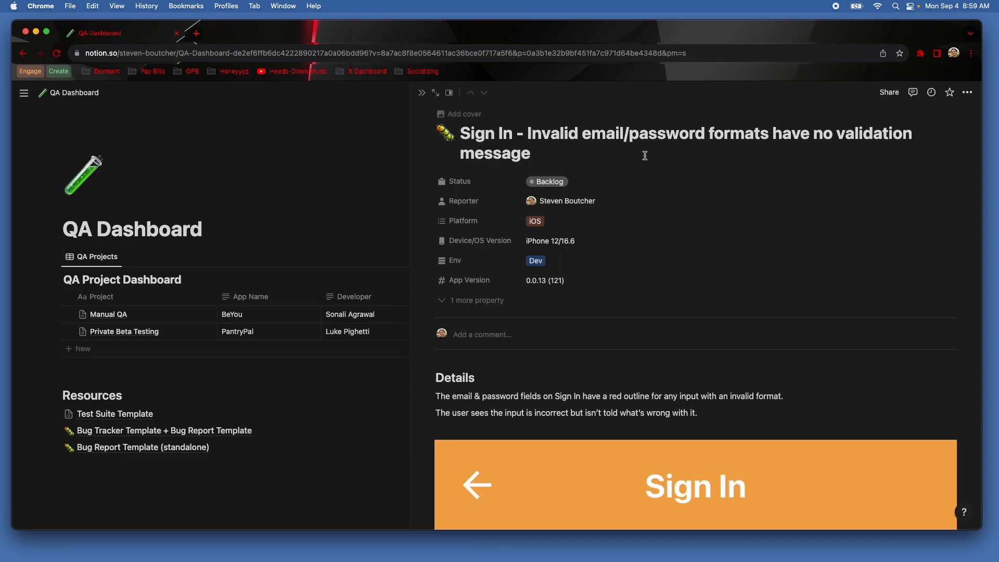
scroll(646, 201, down, 10)
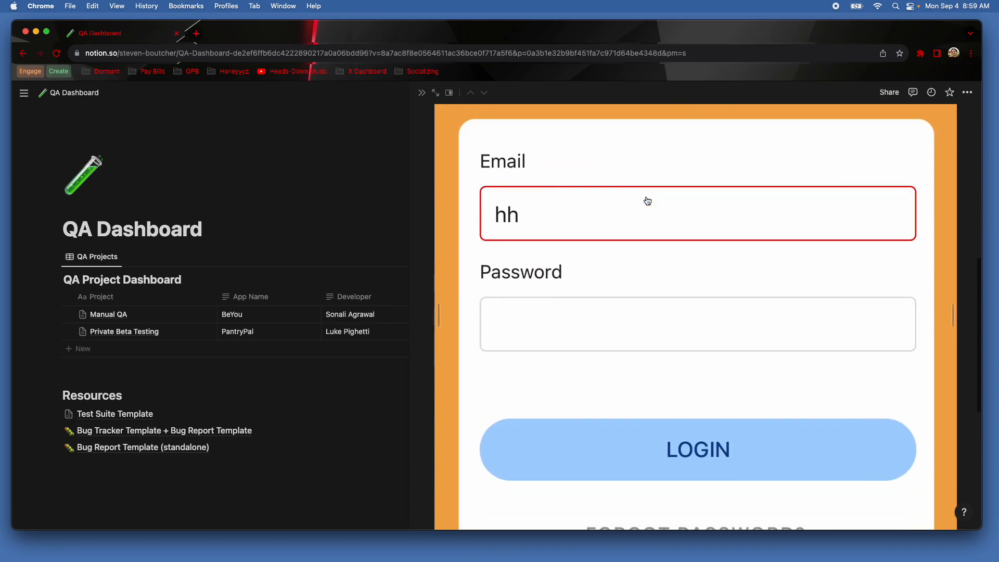
scroll(646, 201, up, 8)
scroll(645, 201, down, 7)
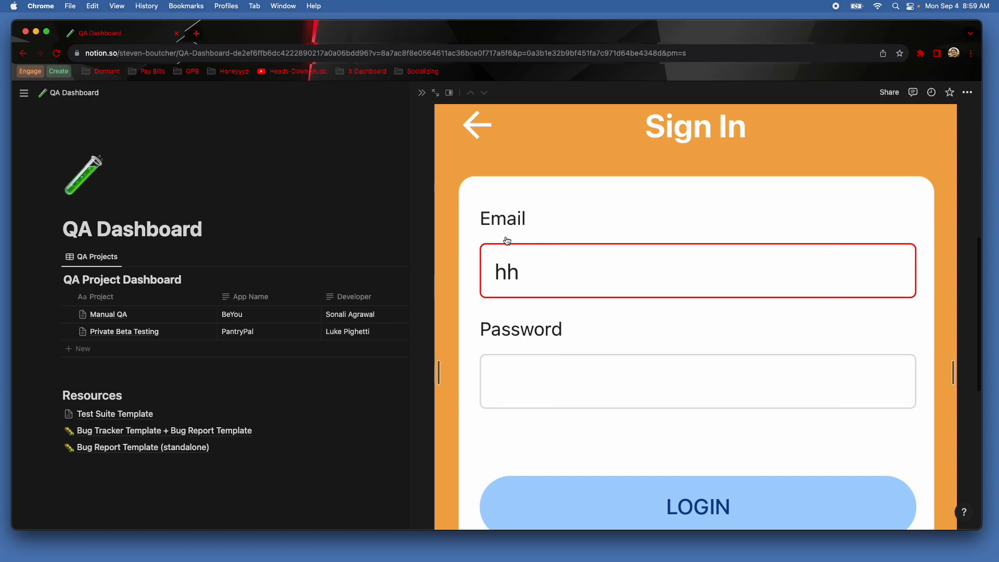
scroll(556, 264, up, 3)
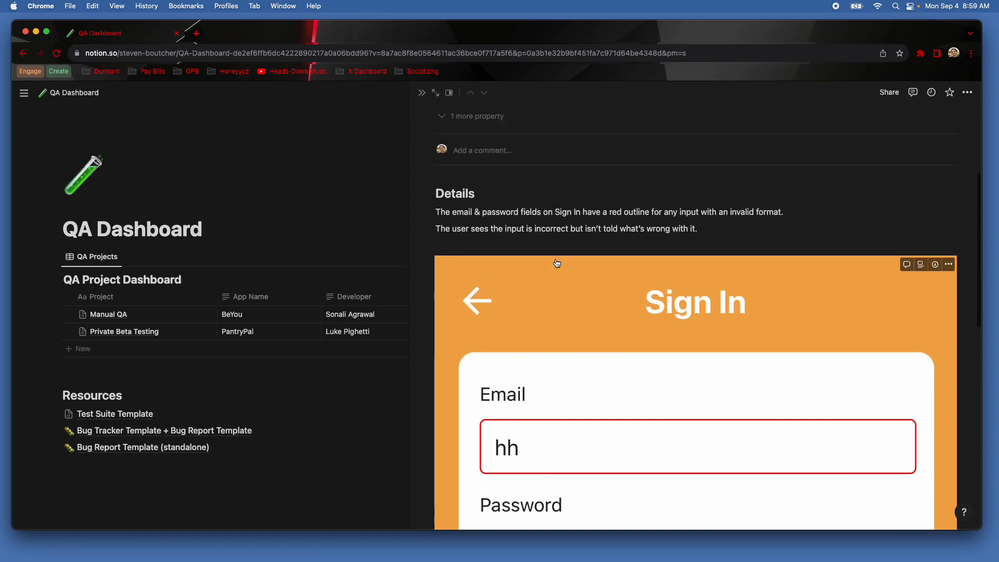
scroll(556, 264, down, 1)
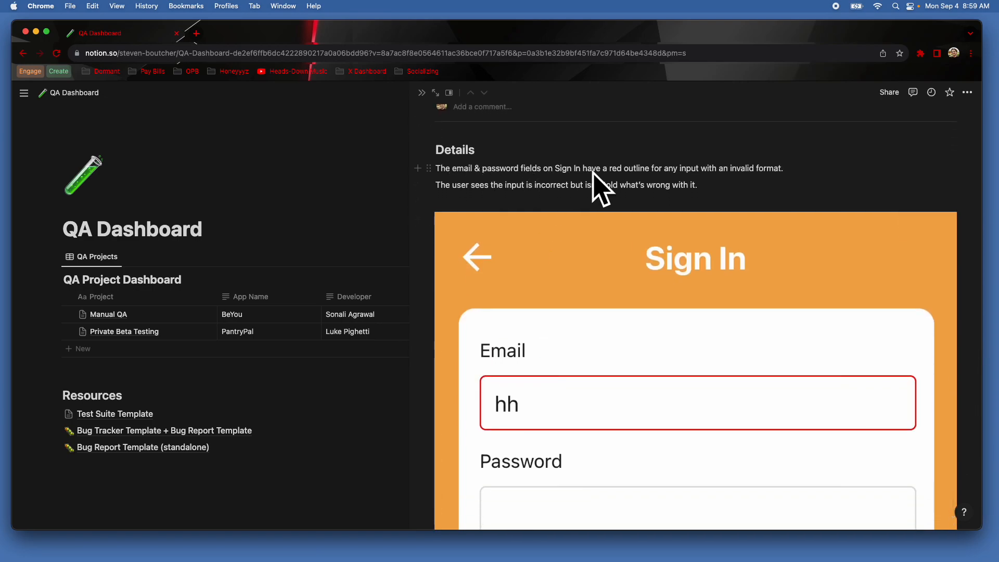
Review the bug report's steps to reproduce, expected behavior and suggested fix, and reopen the Manual QA project.
scroll(645, 182, down, 10)
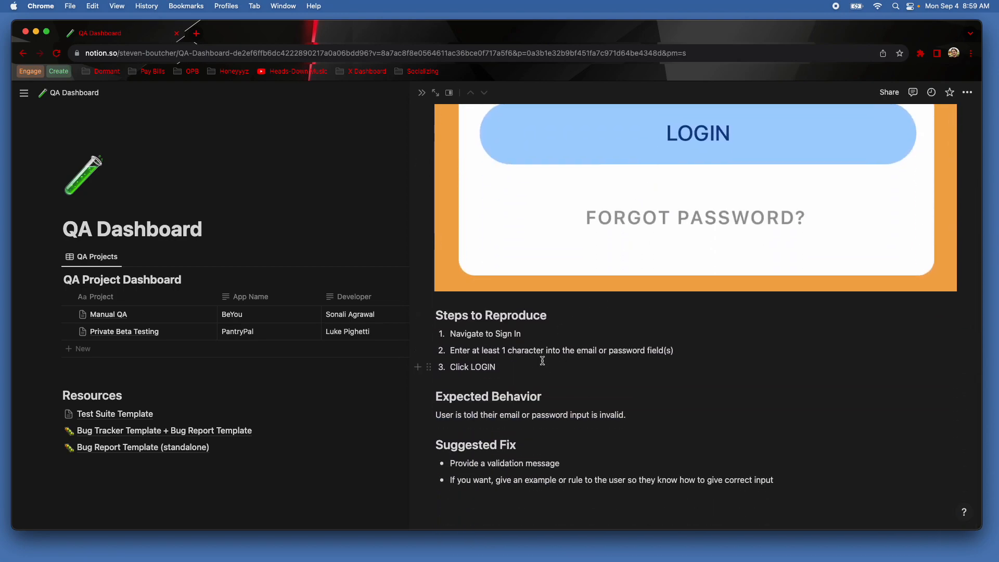
scroll(546, 360, up, 1)
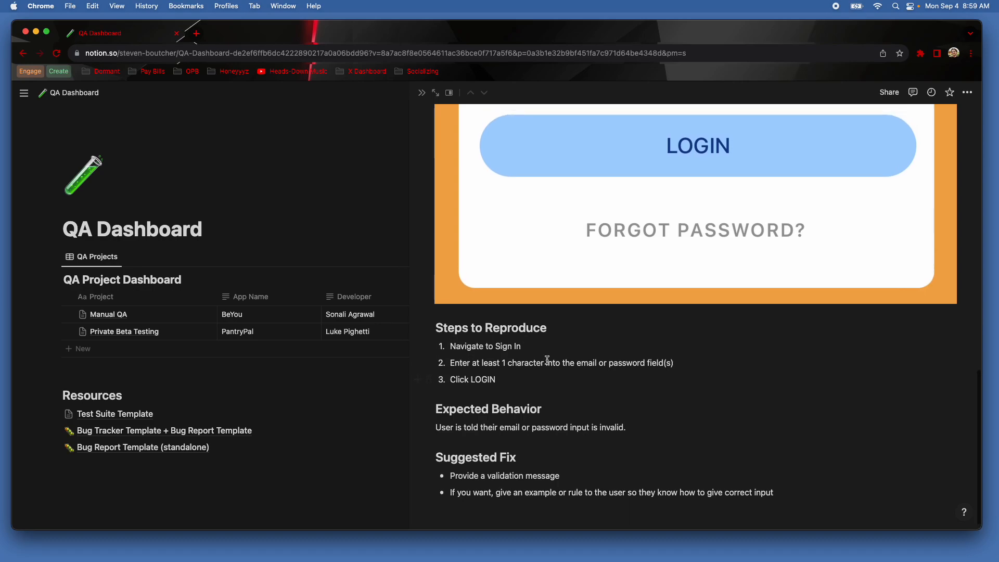
scroll(547, 360, up, 10)
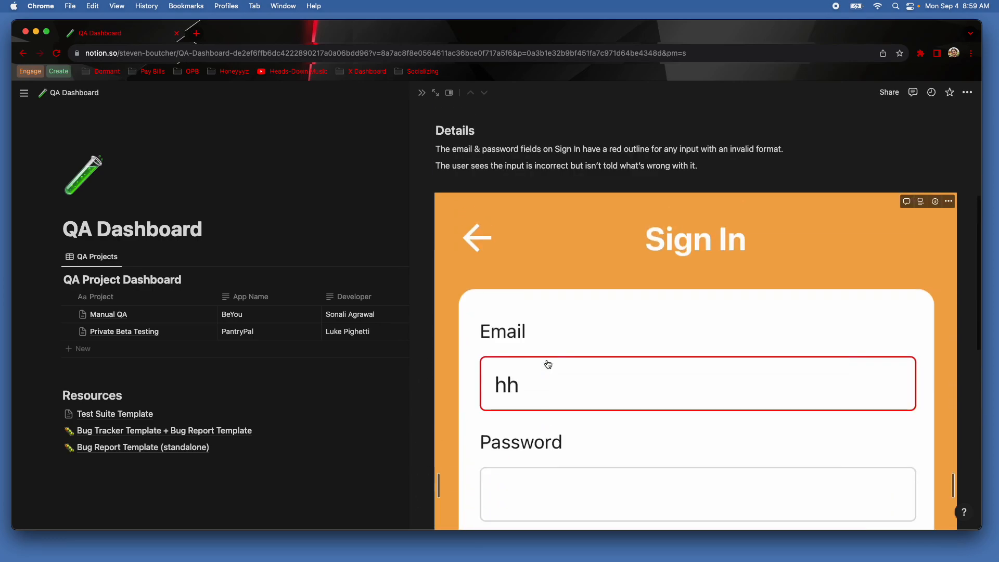
scroll(548, 364, up, 3)
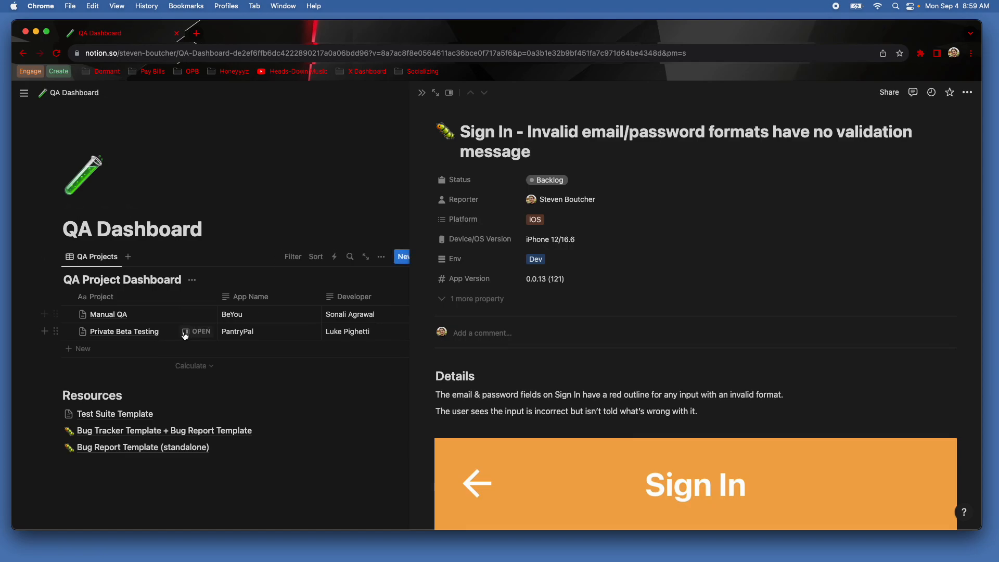
click(200, 316)
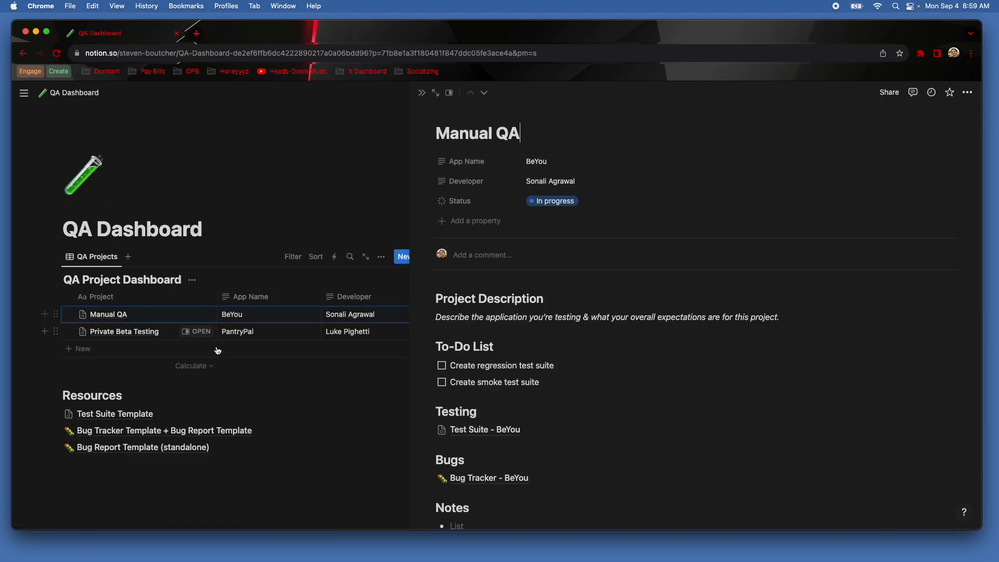
View the Private Beta Testing project in side peek and return to Manual QA to review its sections down to Developer Contact Information.
click(198, 334)
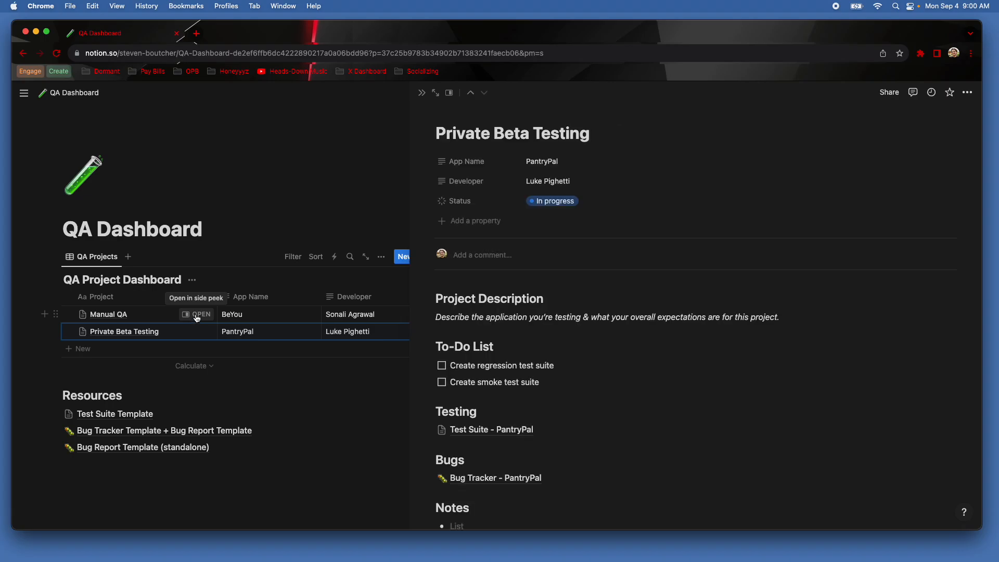
click(197, 315)
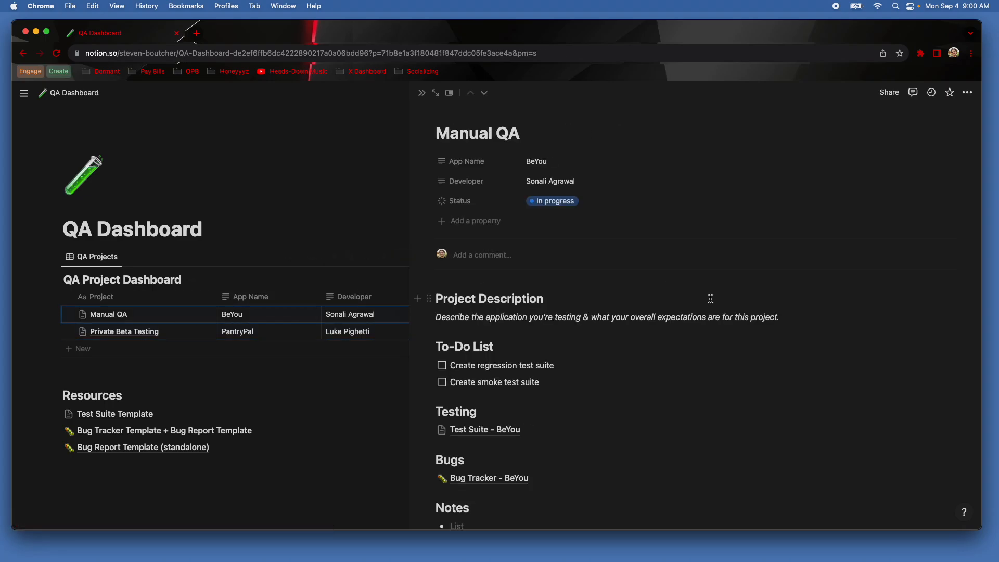
scroll(616, 333, down, 5)
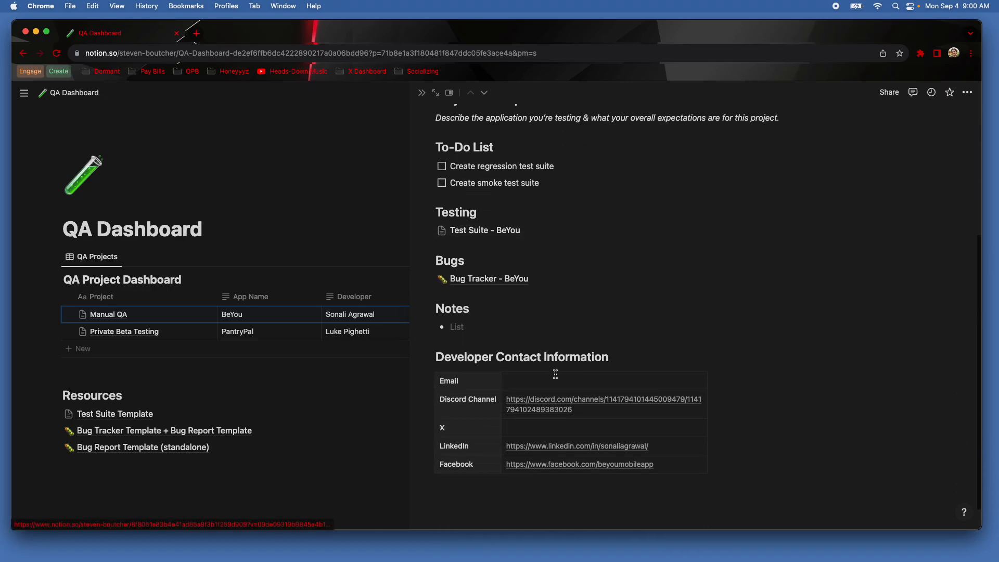
scroll(508, 283, up, 5)
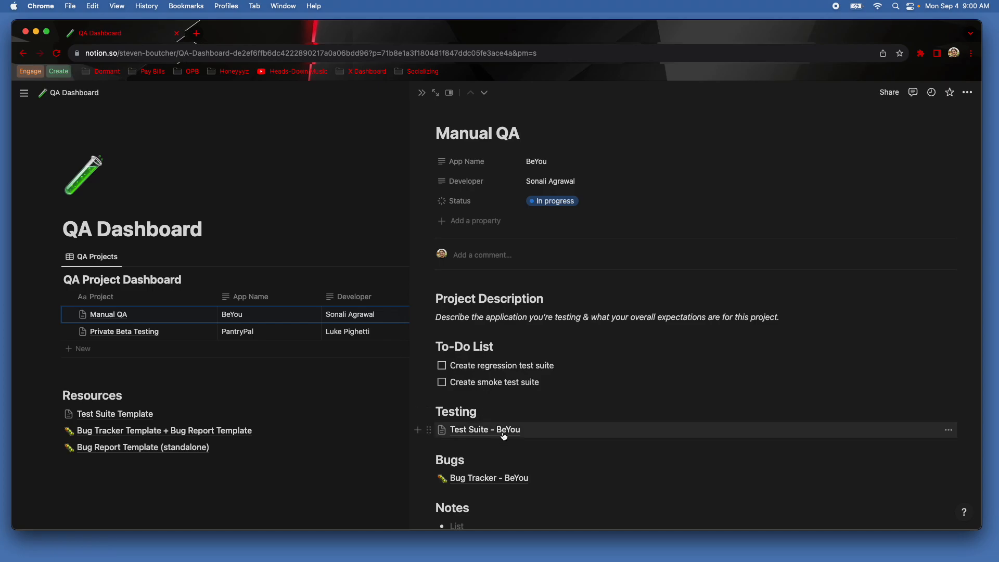
scroll(500, 432, down, 1)
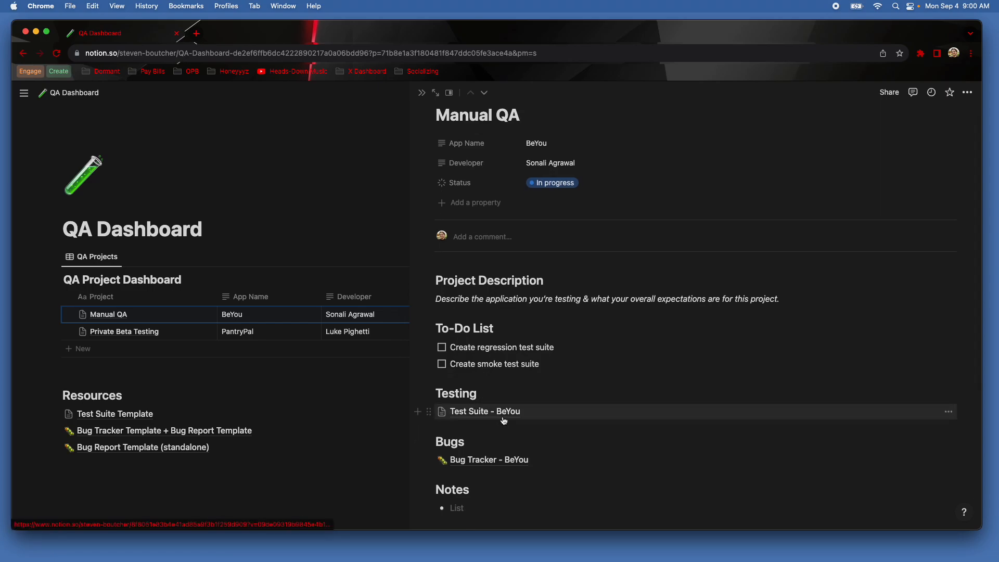
Open the Test Suite - BeYou page from Manual QA and go through its Regression cycle to the Sign Up test case.
click(500, 413)
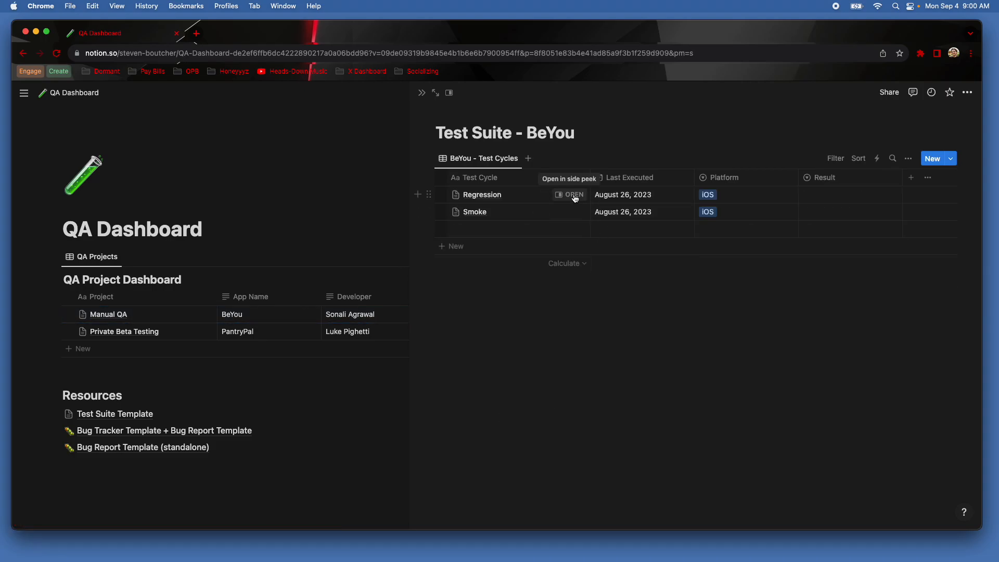
click(568, 195)
scroll(571, 374, down, 1)
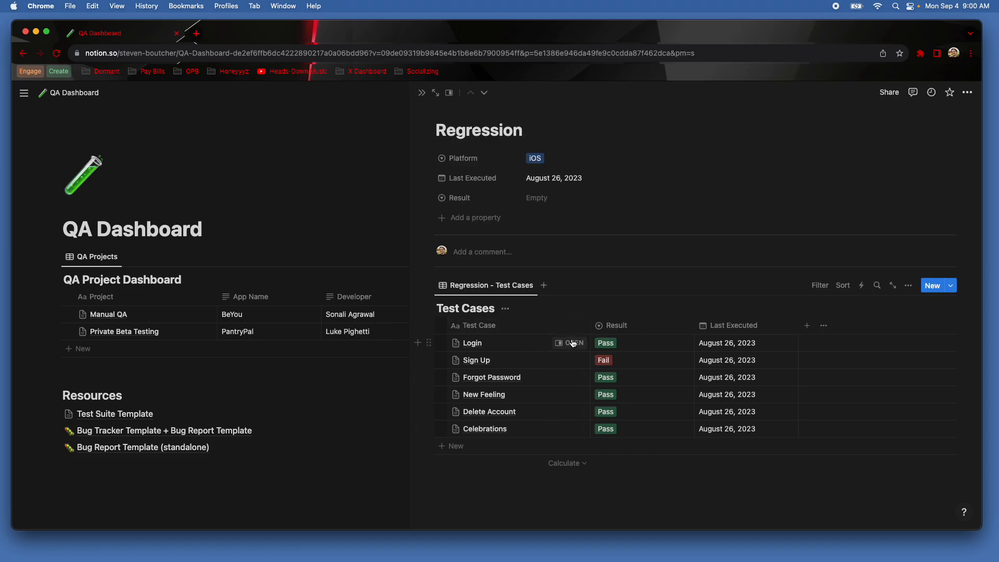
click(569, 361)
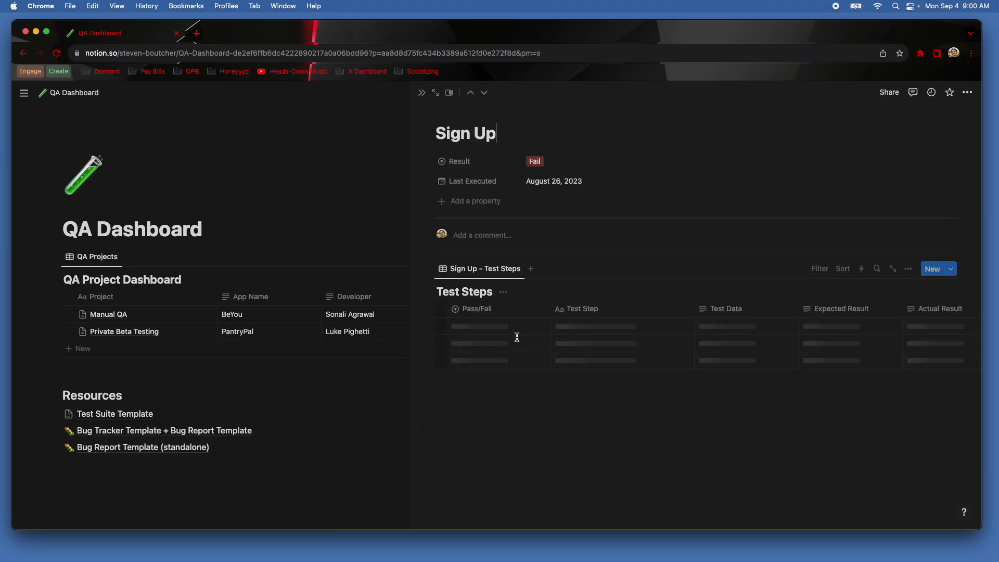
Review the Sign Up test steps, comparing pass/fail status, test data, and expected and actual results across the table.
scroll(663, 396, down, 5)
scroll(631, 334, right, 3)
scroll(630, 336, left, 3)
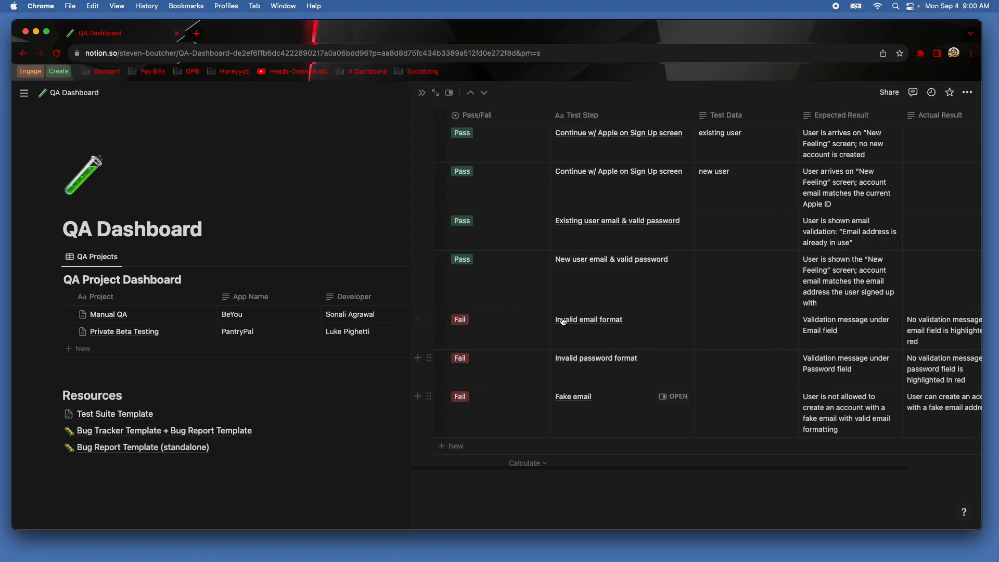
scroll(692, 339, right, 3)
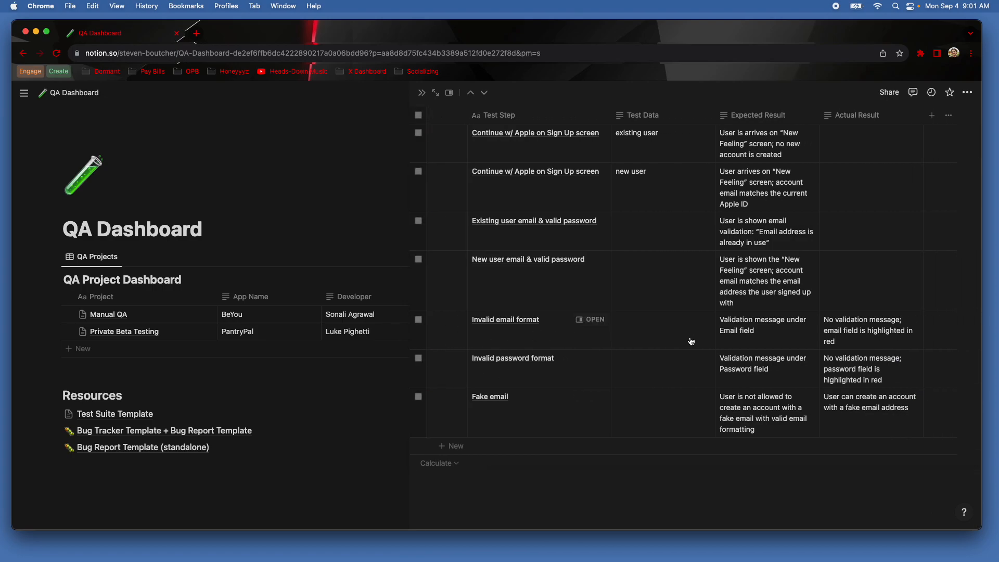
scroll(676, 328, left, 3)
scroll(629, 282, up, 3)
scroll(630, 281, up, 1)
scroll(630, 281, right, 3)
scroll(630, 281, left, 3)
scroll(629, 282, down, 2)
scroll(520, 219, up, 5)
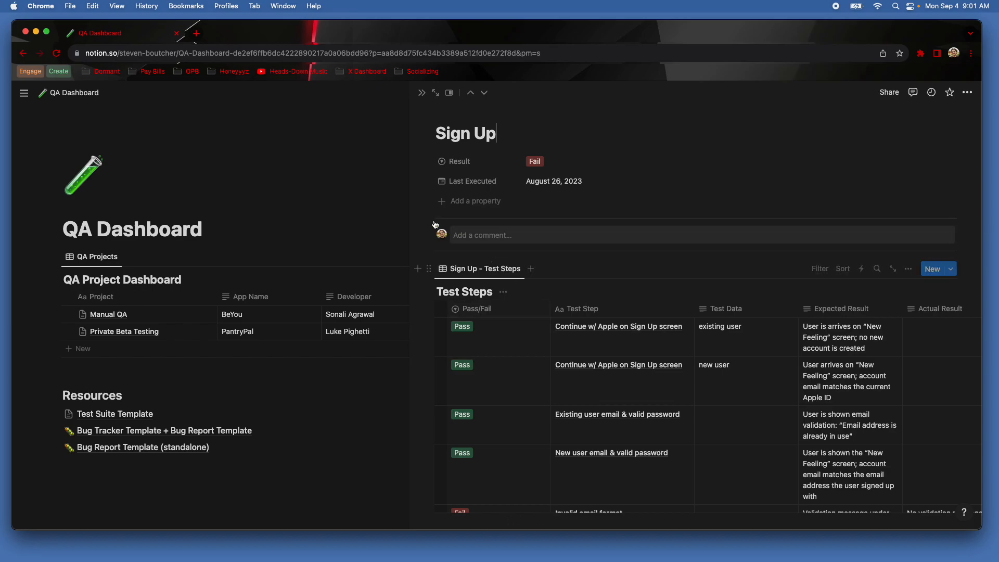
Add a Heading 2 titled "Notes" with an empty bullet beneath the Sign Up Test Steps table.
scroll(556, 319, down, 5)
click(460, 507)
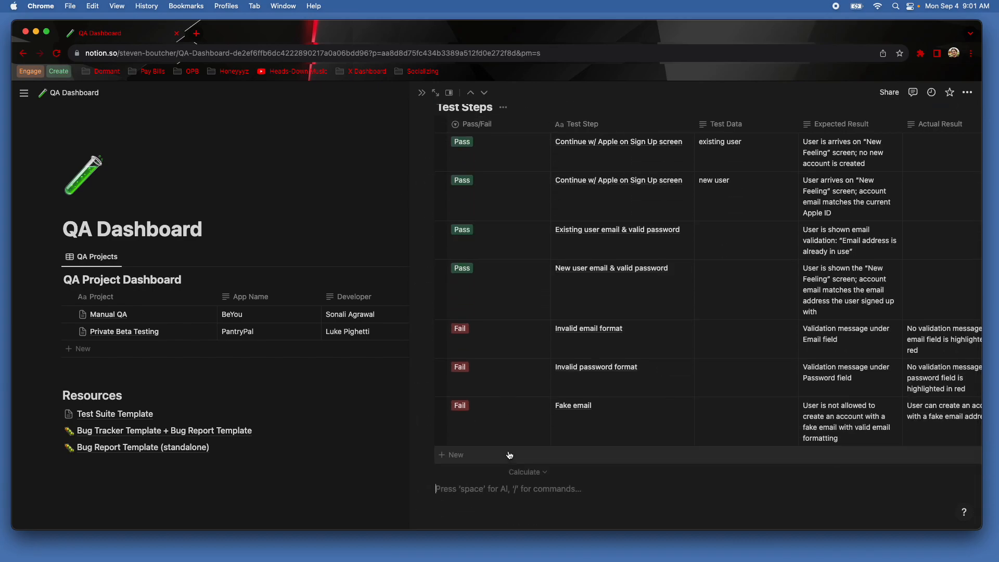
text(/h2)
key(Return)
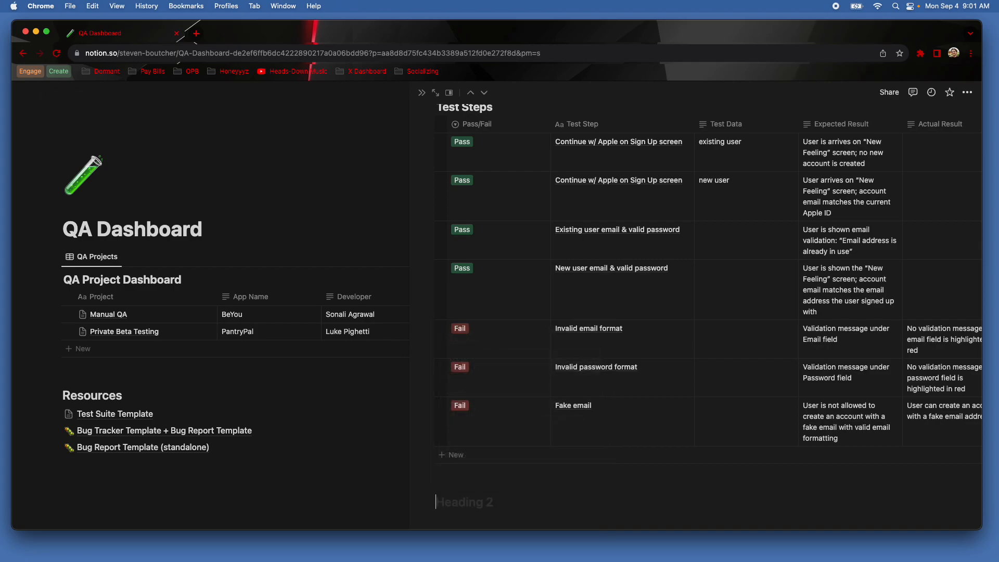
text(Notes)
key(Return)
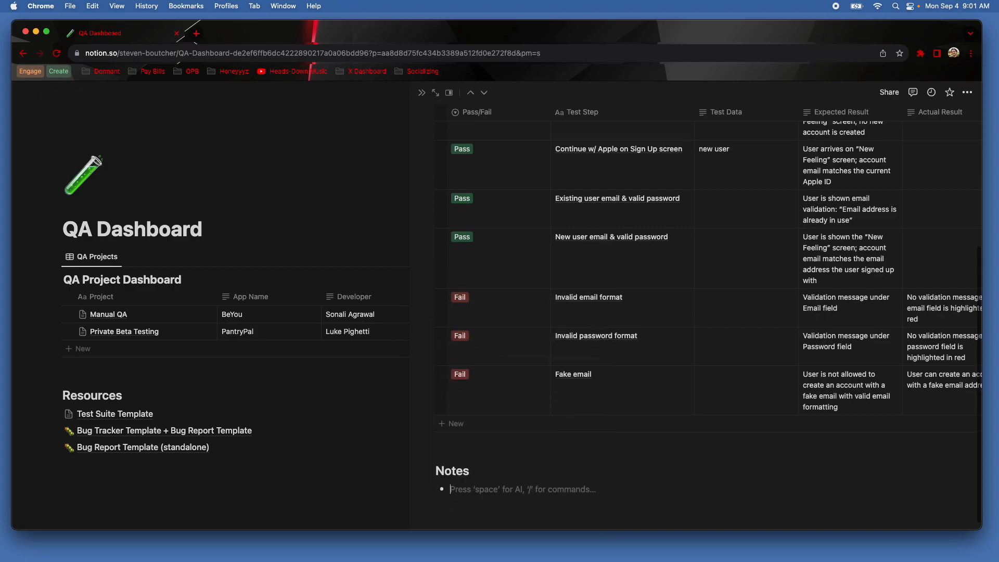
Clear the Notes heading and its bullet, and try out the slash commands for table and page blocks in their place.
key(BackSpace)
key(BackSpace)
key(BackSpace)
text(/table)
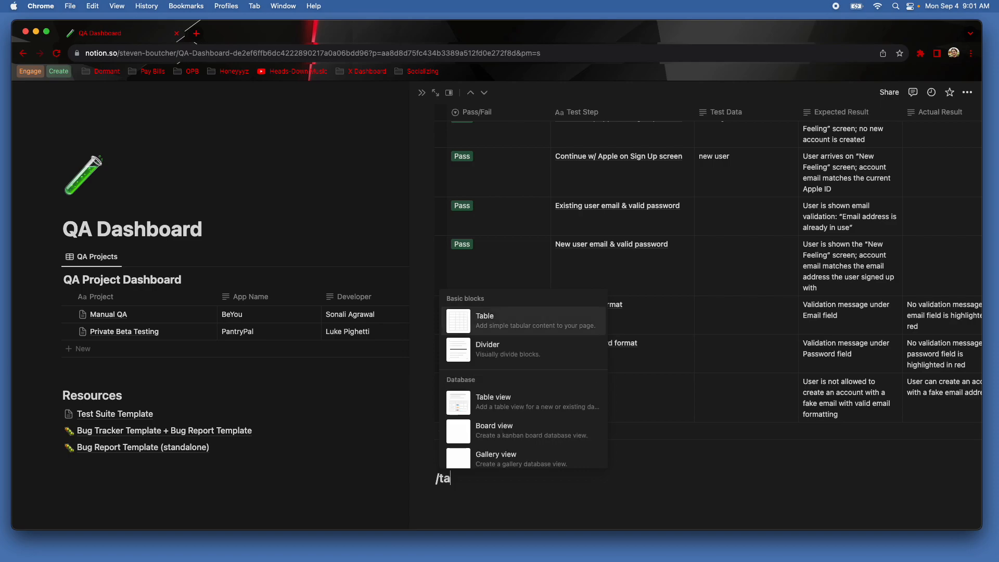
key(BackSpace)
key(BackSpace)
key(BackSpace)
key(BackSpace)
key(BackSpace)
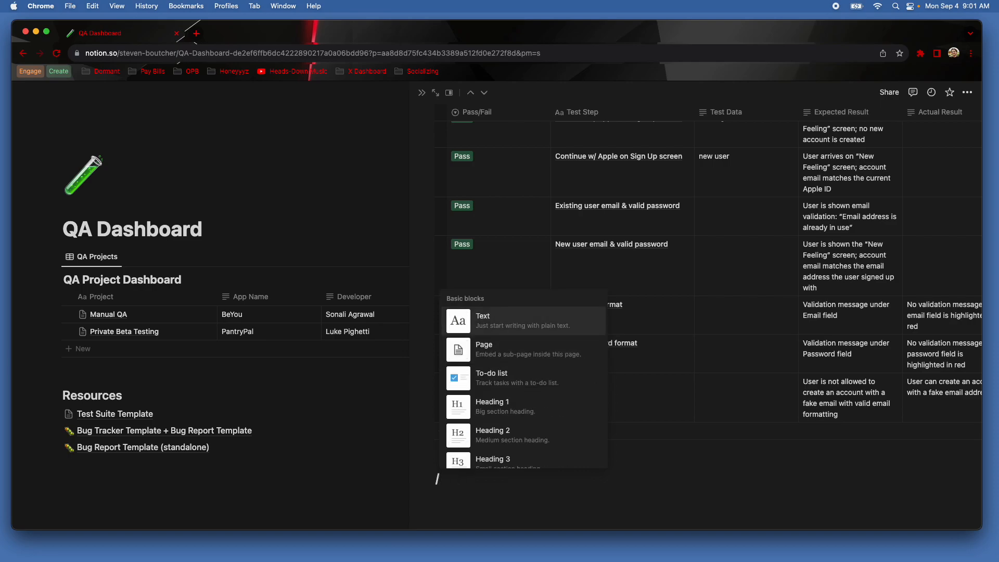
text(pag)
key(BackSpace)
key(BackSpace)
key(BackSpace)
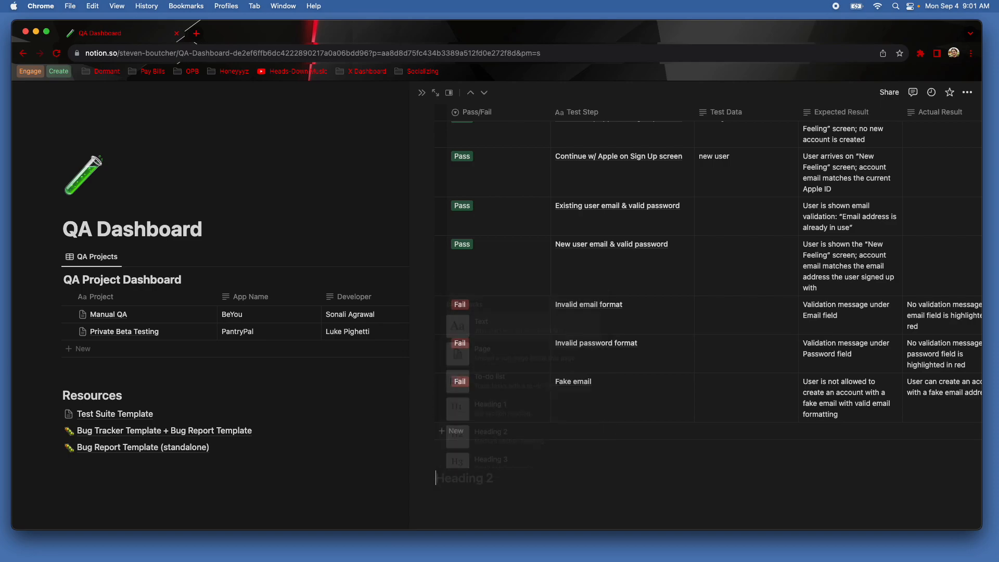
View the Test Suite Template from the Resources section and return to the full-width QA Dashboard with the sidebar collapsed.
scroll(631, 336, up, 2)
scroll(631, 336, up, 3)
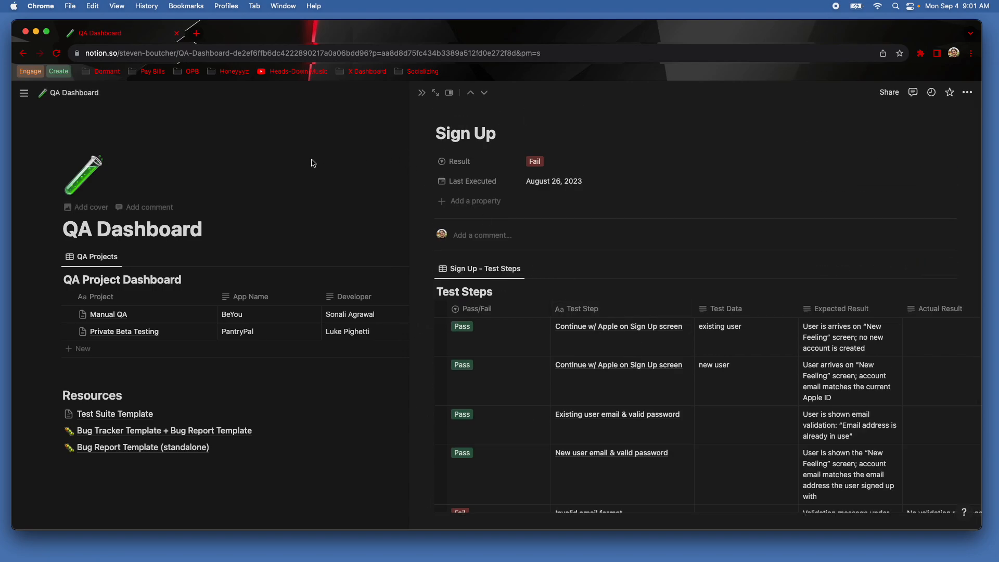
click(363, 412)
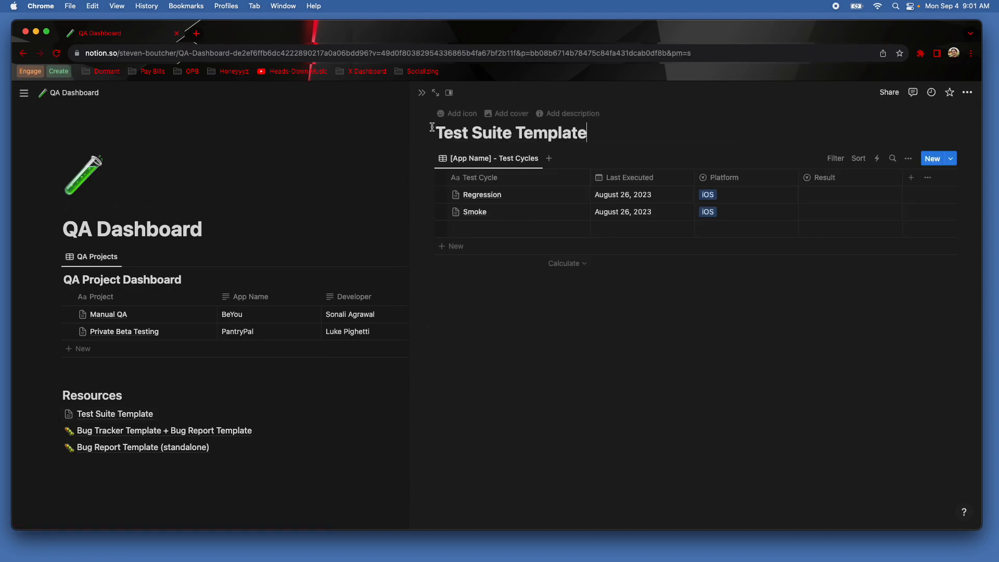
click(422, 92)
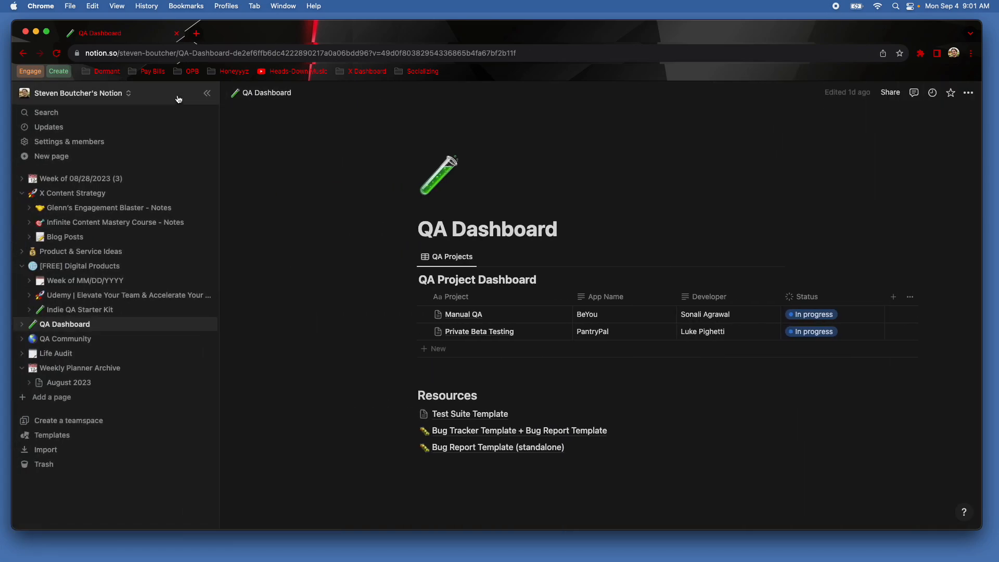
click(203, 97)
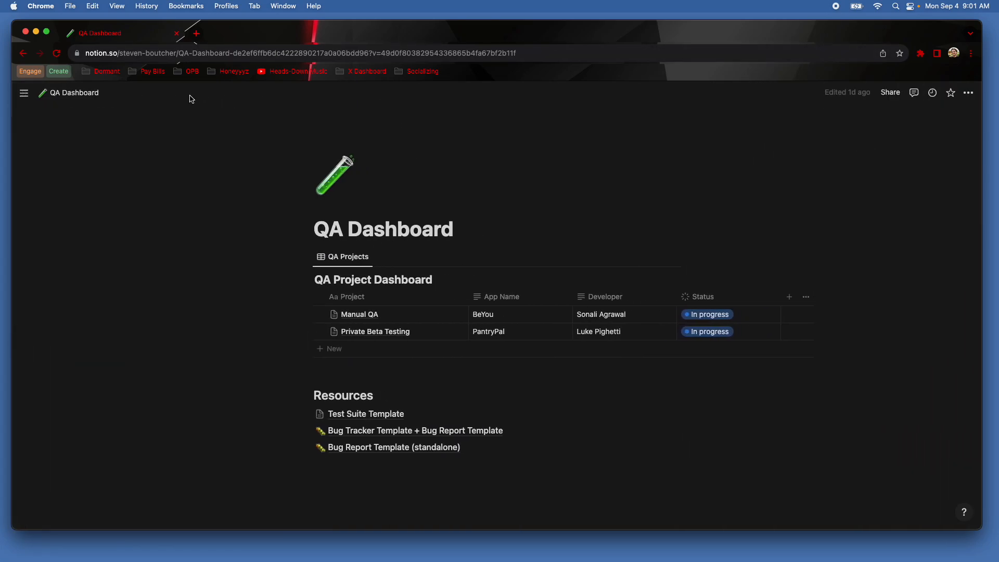